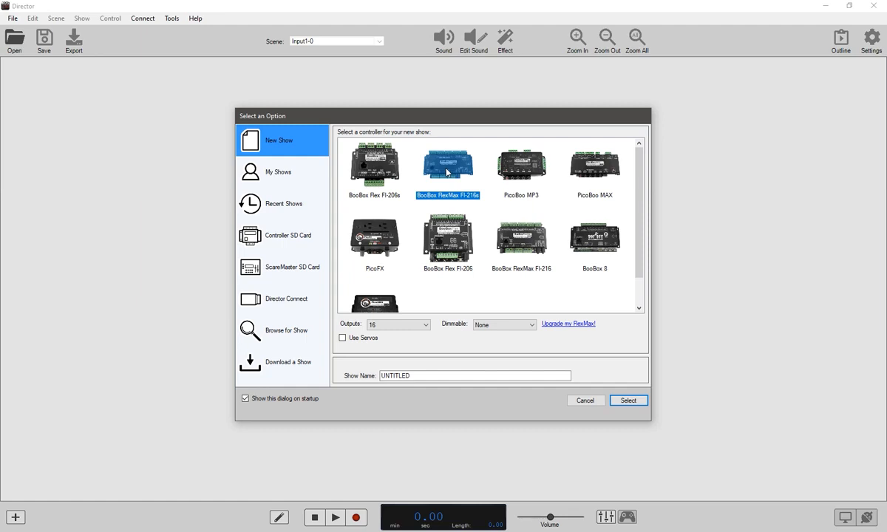
# - Create a show named New Show for the selected controller with 16 outputs, outputs 14, 15 & 16 dimmable, and servos enabled
pyautogui.click(421, 325)
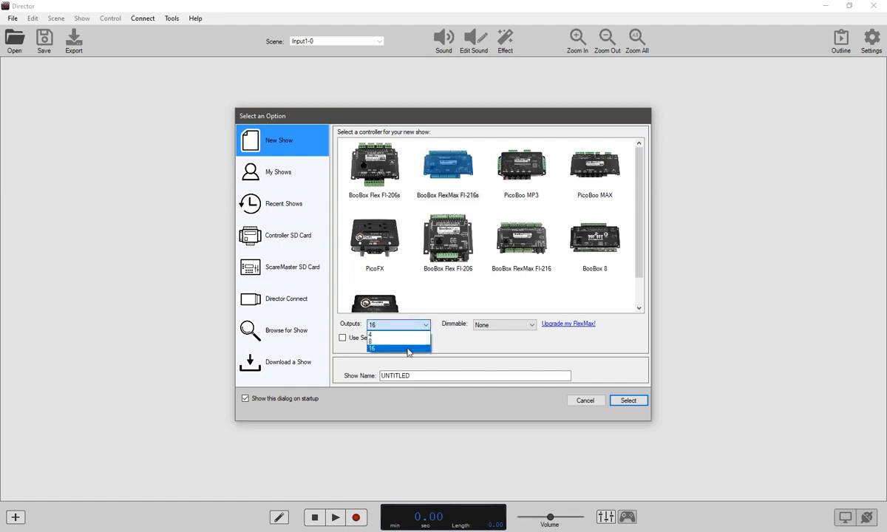
pyautogui.click(407, 348)
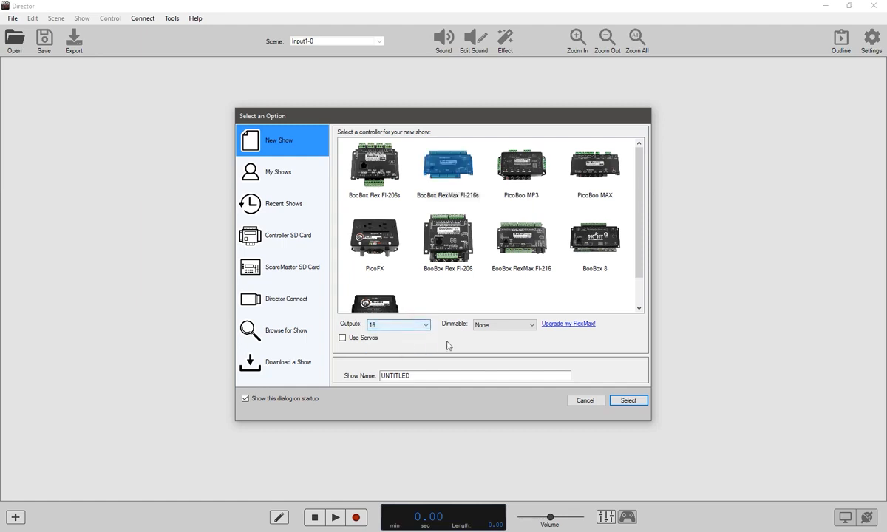
pyautogui.click(516, 326)
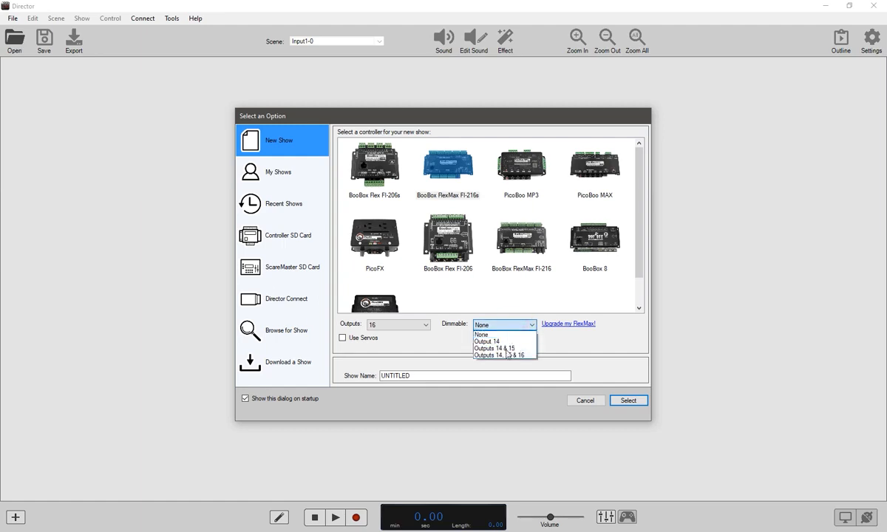
pyautogui.click(506, 355)
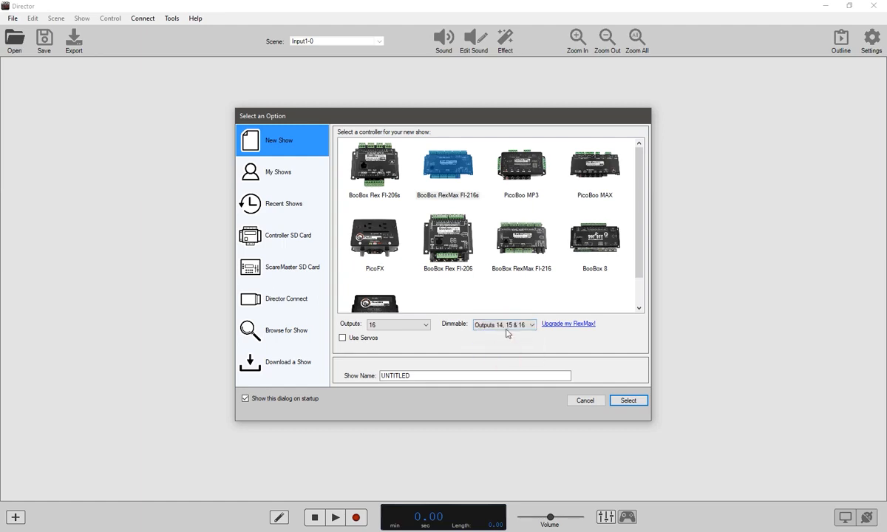
pyautogui.click(352, 339)
pyautogui.moveTo(420, 374); pyautogui.dragTo(358, 373)
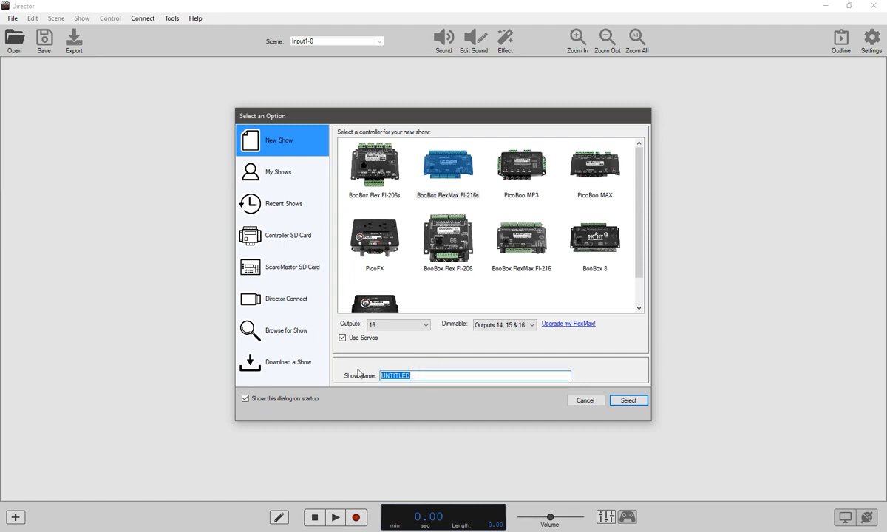
pyautogui.write('New Show')
pyautogui.click(627, 401)
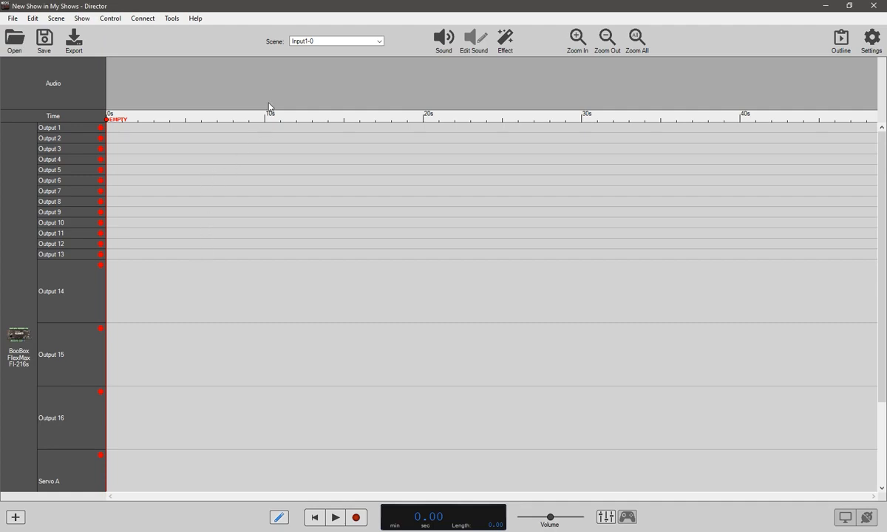
# - Display the scene settings and extend the empty Input1-0 scene to about 10 seconds
pyautogui.click(872, 41)
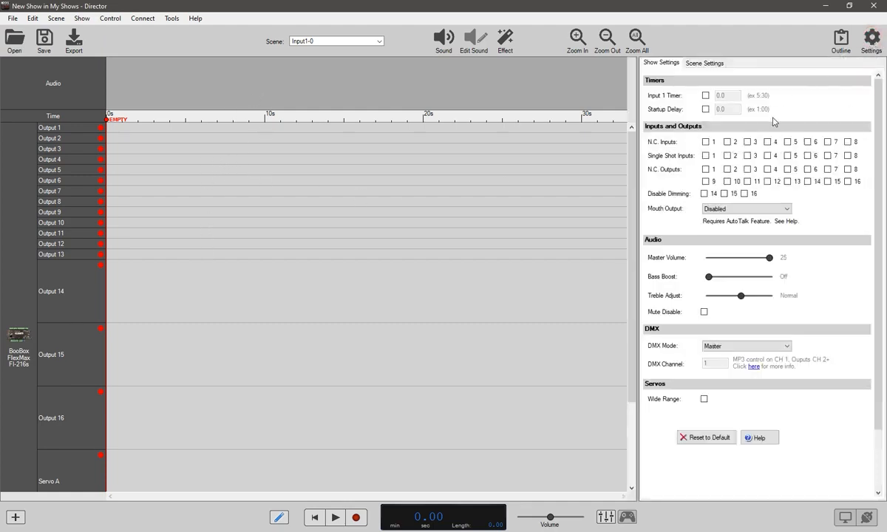
pyautogui.click(700, 65)
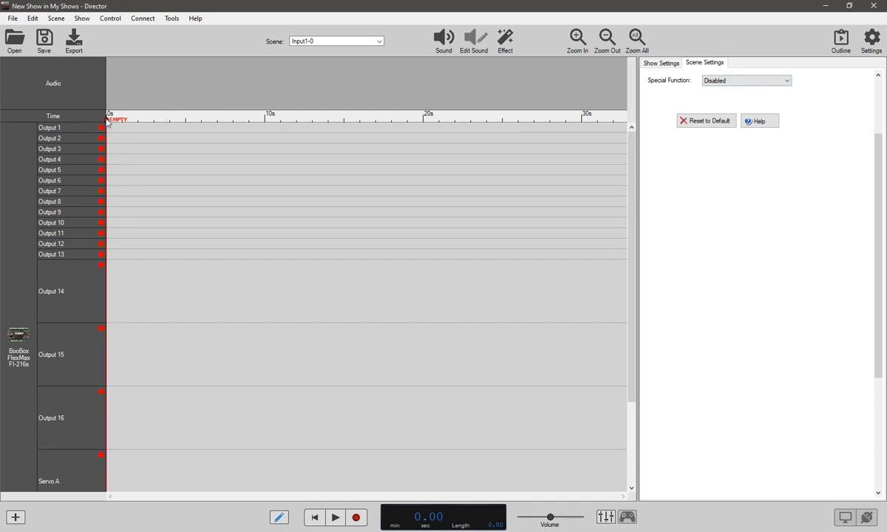
pyautogui.moveTo(108, 124); pyautogui.dragTo(265, 128)
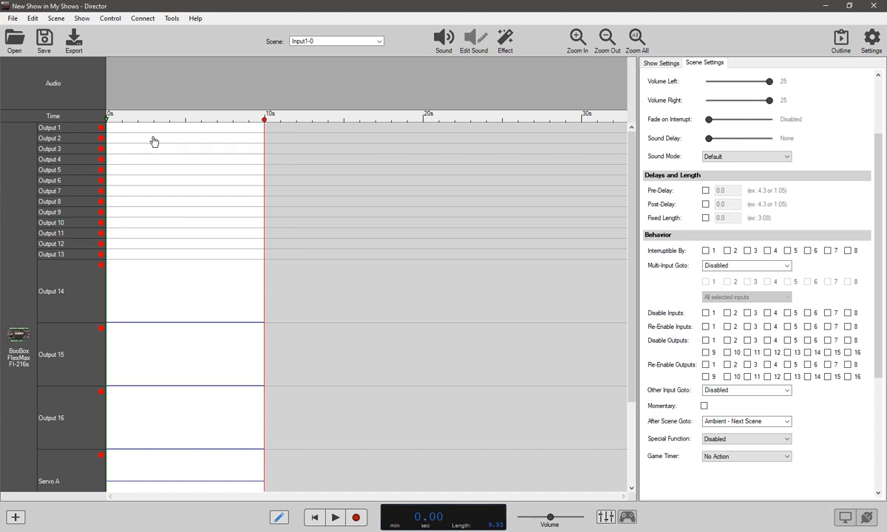
# - Draw several short trial blocks in the rows of outputs 1, 2 and 3 using edit mode
pyautogui.moveTo(156, 140)
pyautogui.mouseDown()
pyautogui.moveTo(175, 138)
pyautogui.moveTo(173, 152)
pyautogui.moveTo(194, 127)
pyautogui.mouseUp()
pyautogui.click(279, 519)
pyautogui.click(279, 521)
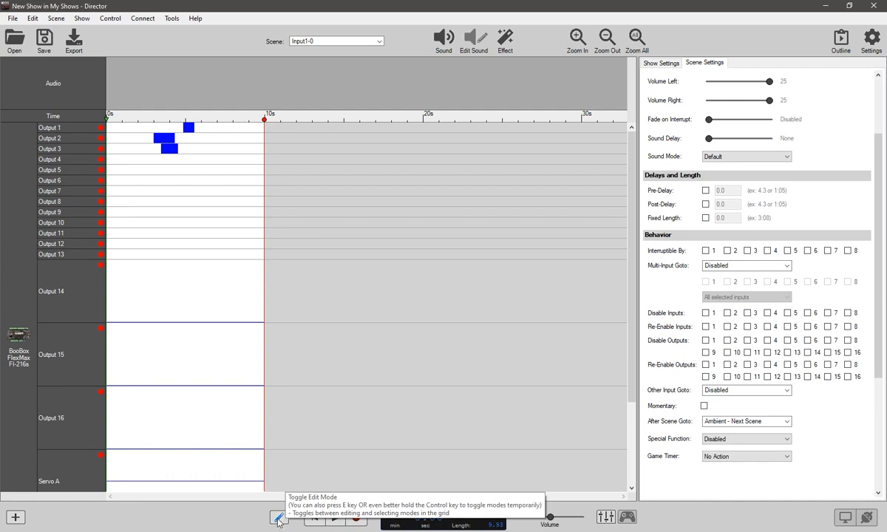
pyautogui.click(203, 148)
pyautogui.click(215, 138)
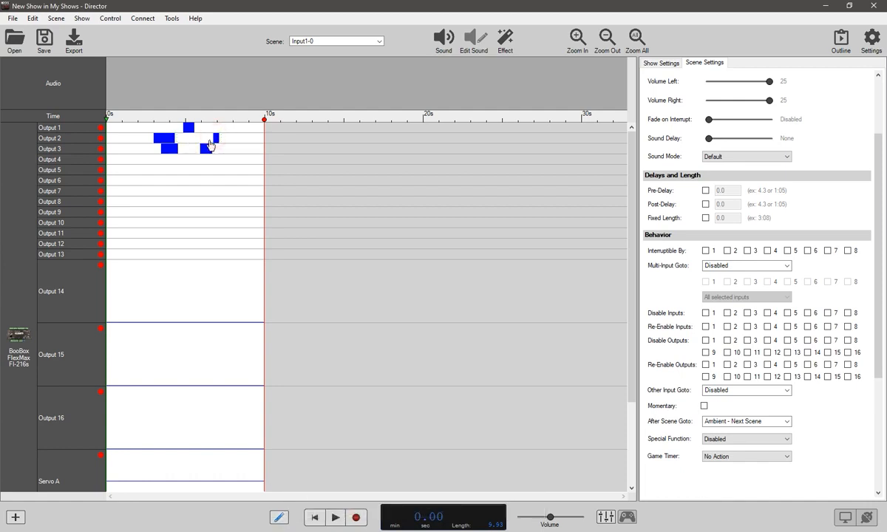
# - Undo all the trial blocks drawn for outputs 1, 2 and 3
pyautogui.hotkey('ctrl', 'z')
pyautogui.hotkey('ctrl', 'z')
pyautogui.hotkey('ctrl', 'z')
pyautogui.hotkey('ctrl', 'z')
pyautogui.hotkey('ctrl', 'z')
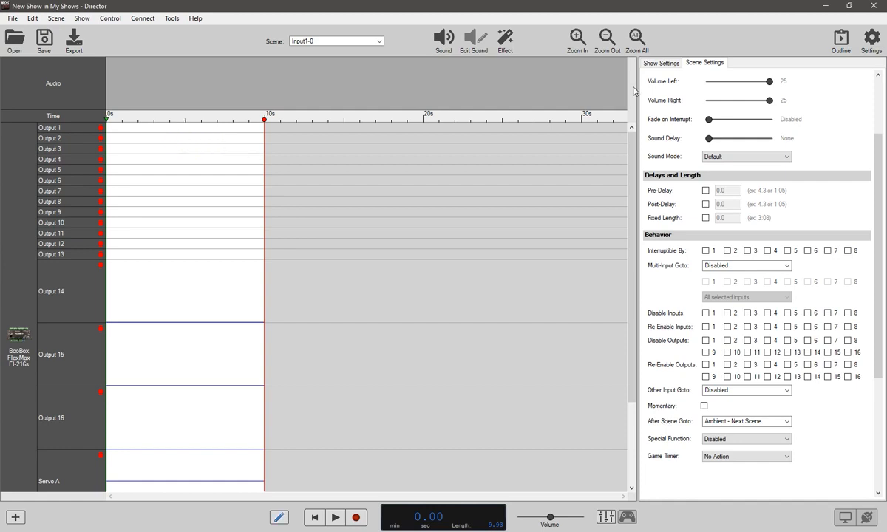
# - Read through the help for the show settings and close it
pyautogui.click(667, 63)
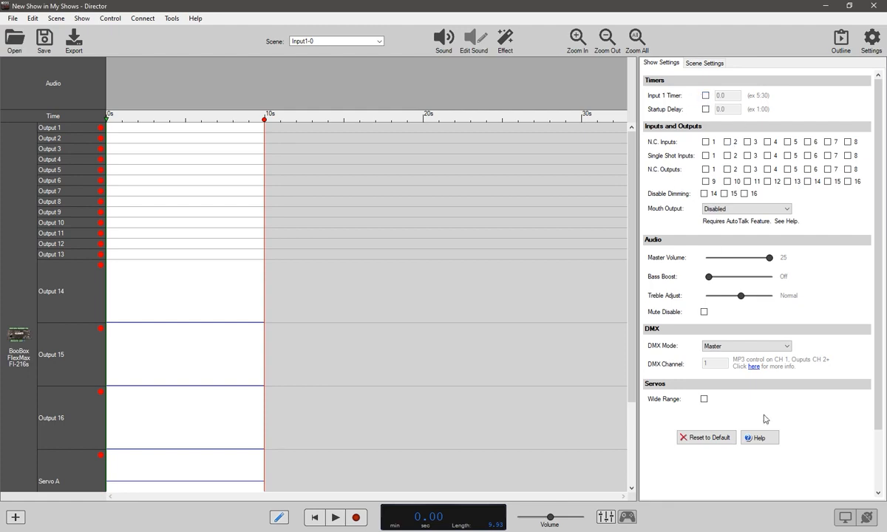
pyautogui.click(759, 438)
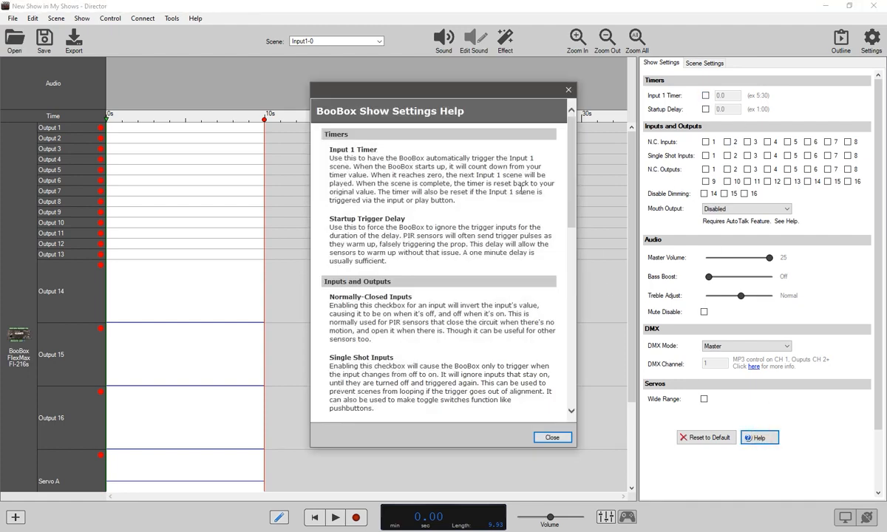
pyautogui.scroll(-15, 509, 234)
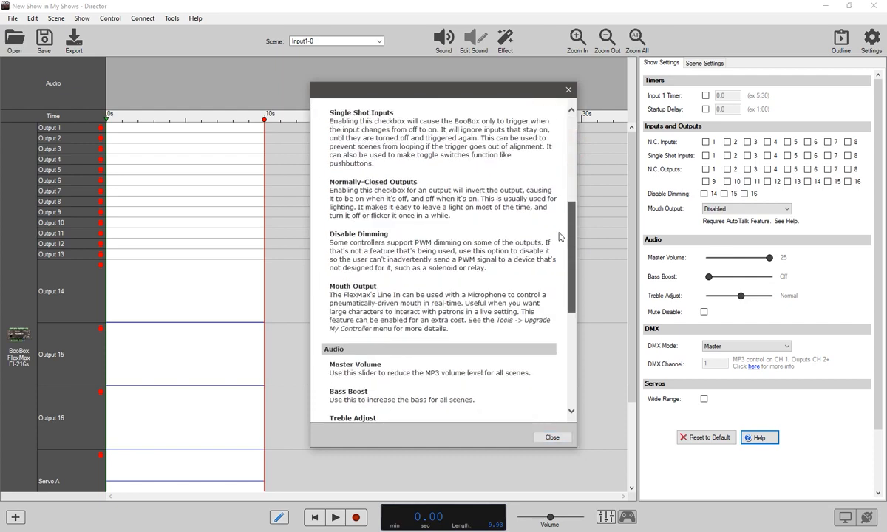
pyautogui.moveTo(572, 350); pyautogui.dragTo(577, 127)
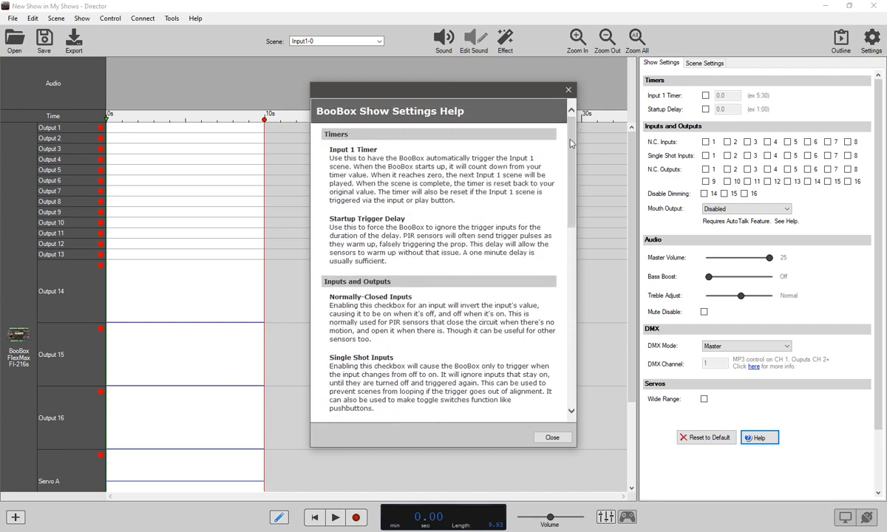
pyautogui.click(568, 90)
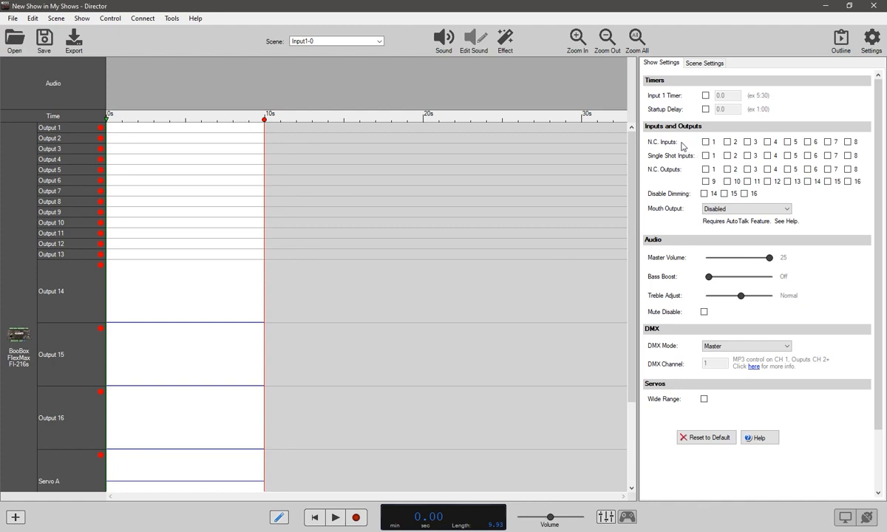
# - Turn on the normally closed option for input 1 and turn it off again
pyautogui.click(705, 142)
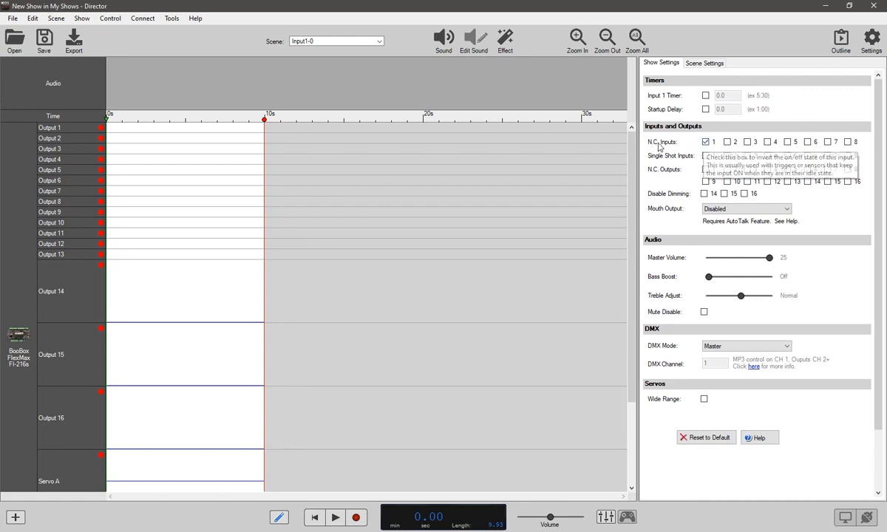
pyautogui.click(705, 141)
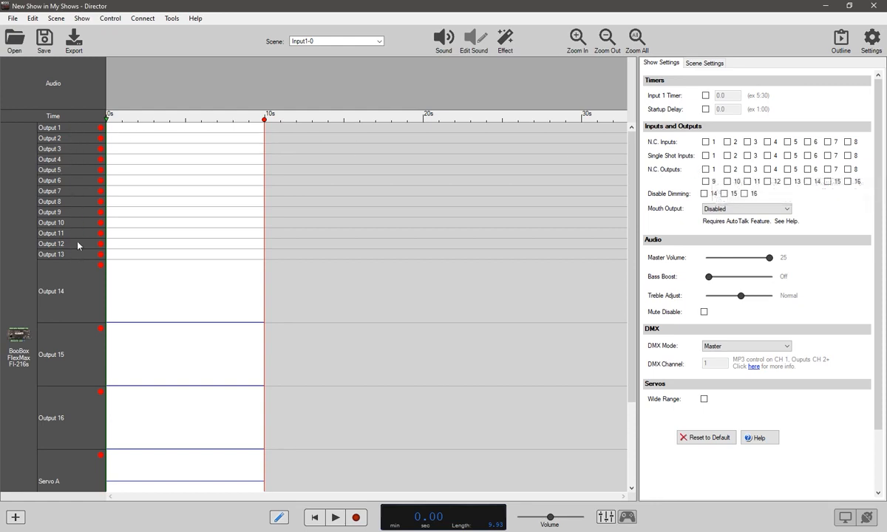
# - Rename Output 1 as Maglock
pyautogui.rightClick(79, 128)
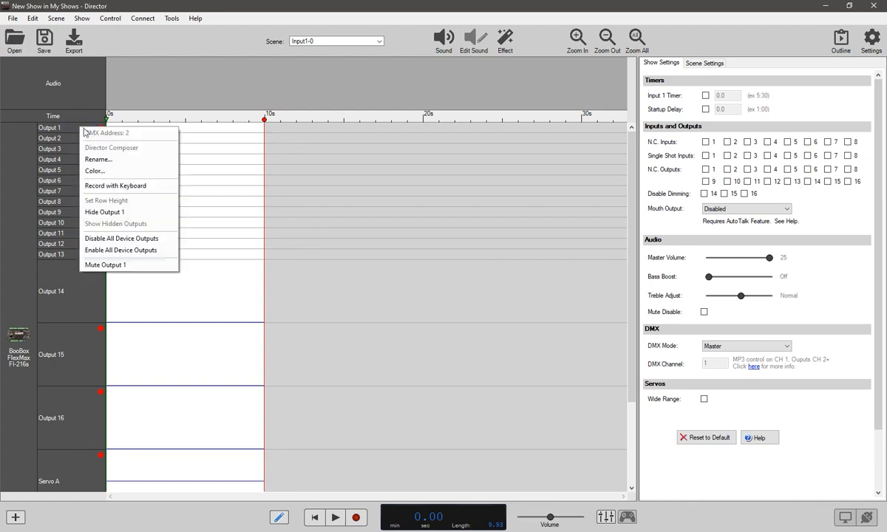
pyautogui.click(94, 158)
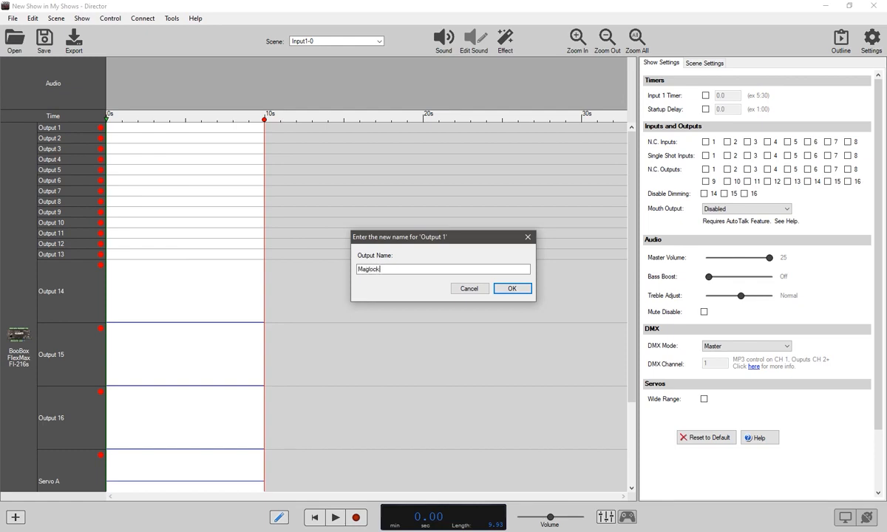
pyautogui.write('Maglock')
pyautogui.click(512, 288)
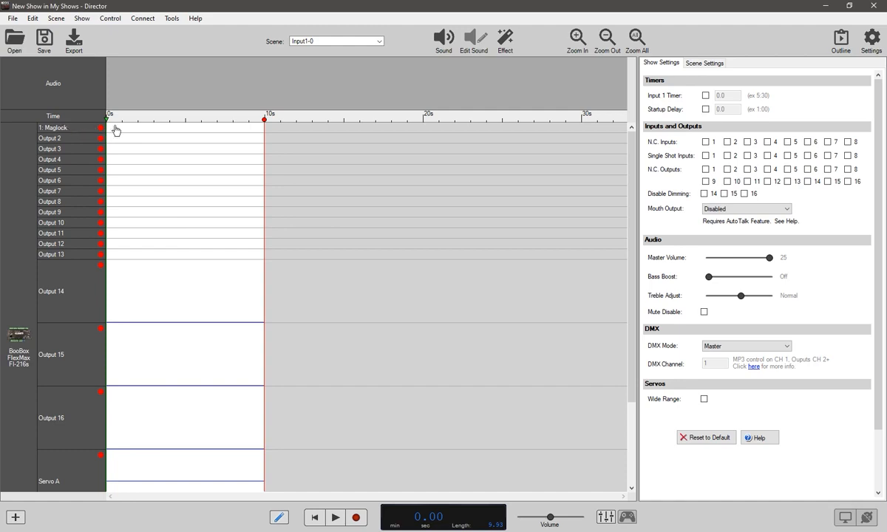
# - Make output 1 normally closed and try a block of about 2 seconds at the start of the Maglock row, removing it again
pyautogui.click(706, 170)
pyautogui.moveTo(140, 130); pyautogui.dragTo(108, 129)
pyautogui.moveTo(140, 132); pyautogui.dragTo(111, 132)
# - Rename Output 2 as LED
pyautogui.rightClick(76, 141)
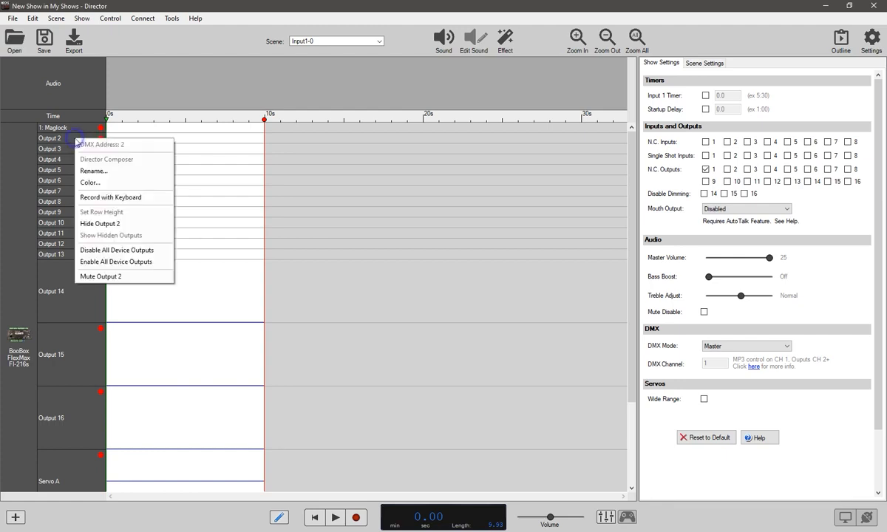
pyautogui.click(85, 171)
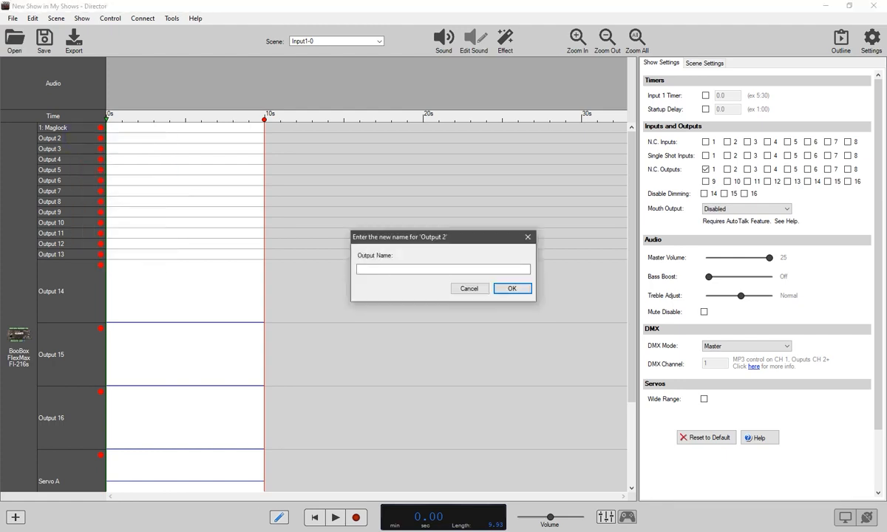
pyautogui.write('LED')
pyautogui.press('Return')
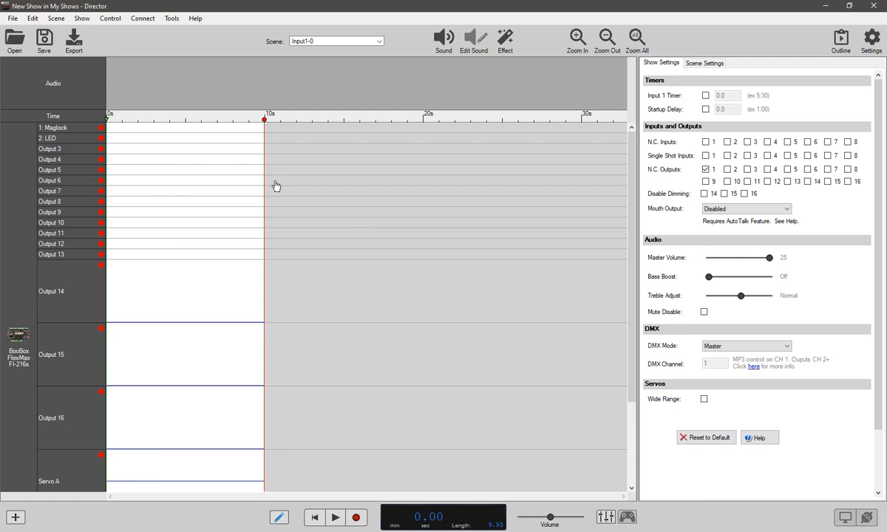
# - Make output 2 normally closed, and clear the normally closed option for outputs 1 and 2
pyautogui.click(728, 170)
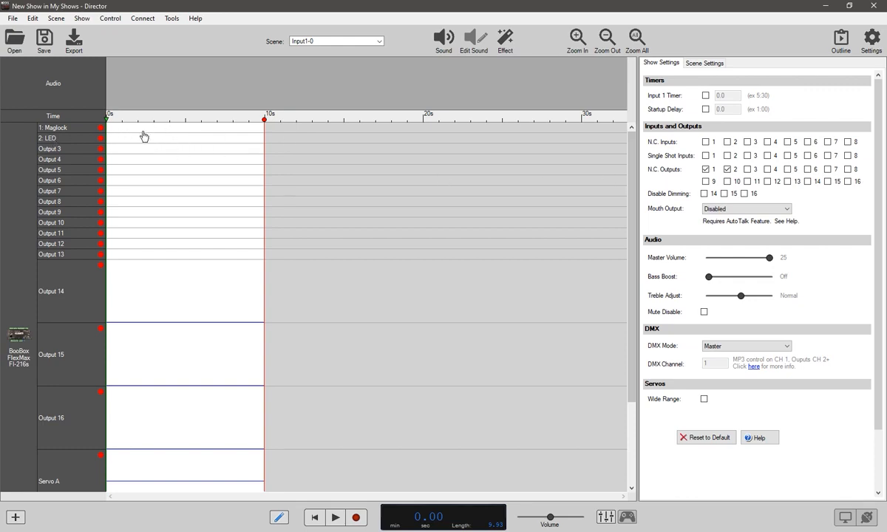
pyautogui.click(706, 169)
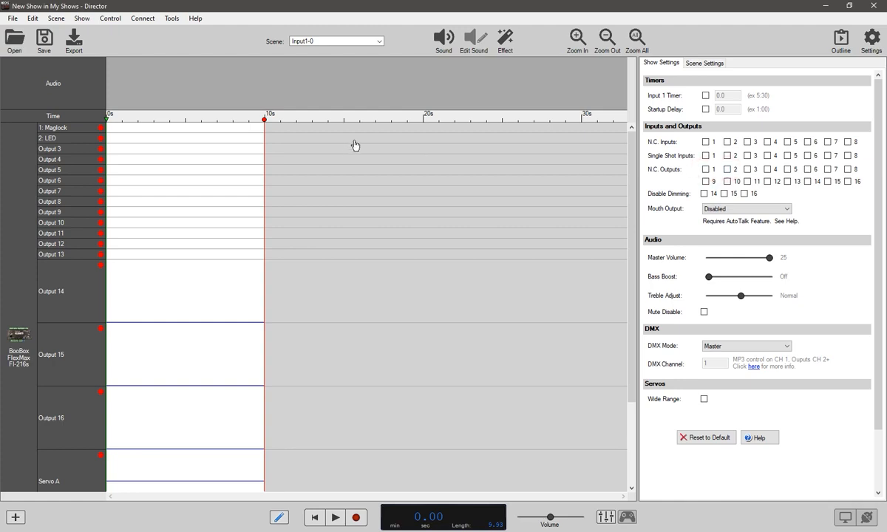
# - Switch to the Ambient-0 scene and extend it to about 10 seconds
pyautogui.click(379, 42)
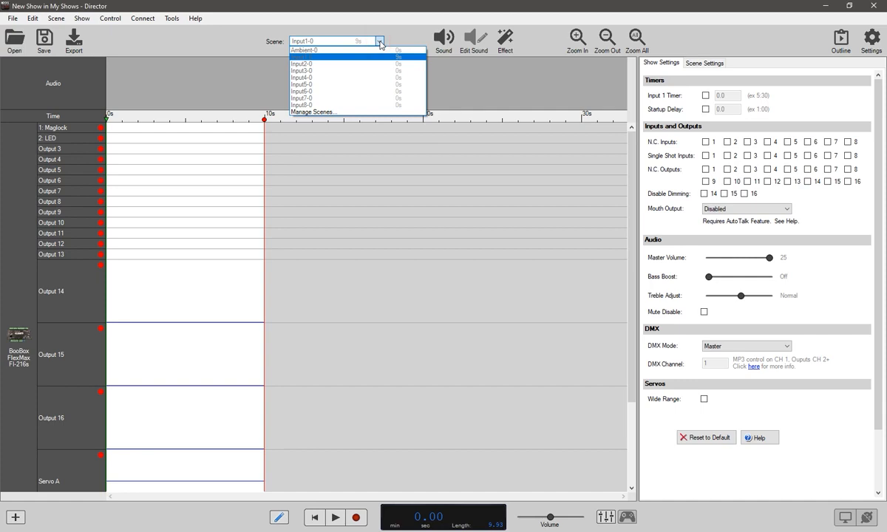
pyautogui.click(322, 50)
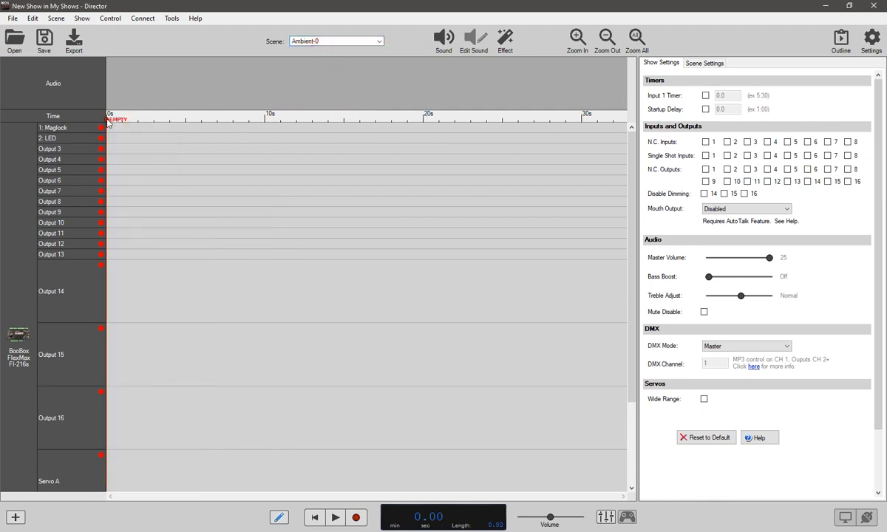
pyautogui.moveTo(108, 123); pyautogui.dragTo(267, 127)
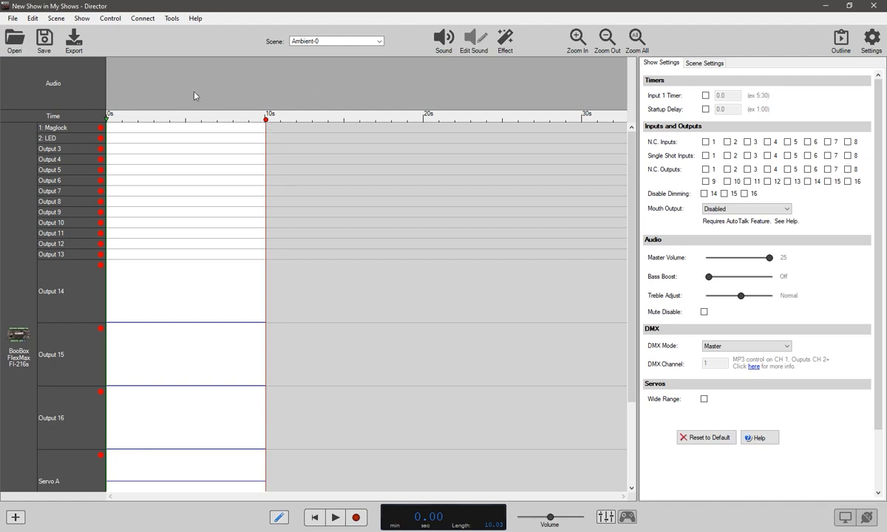
pyautogui.click(301, 41)
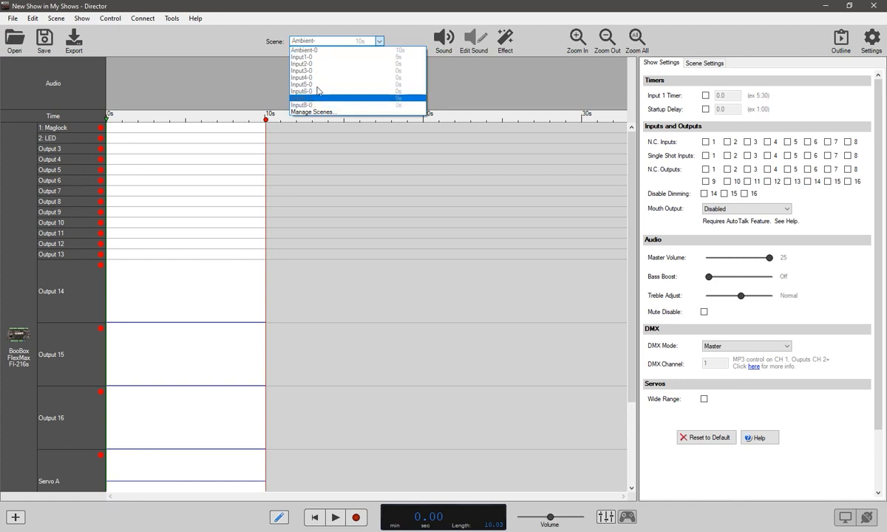
pyautogui.click(313, 14)
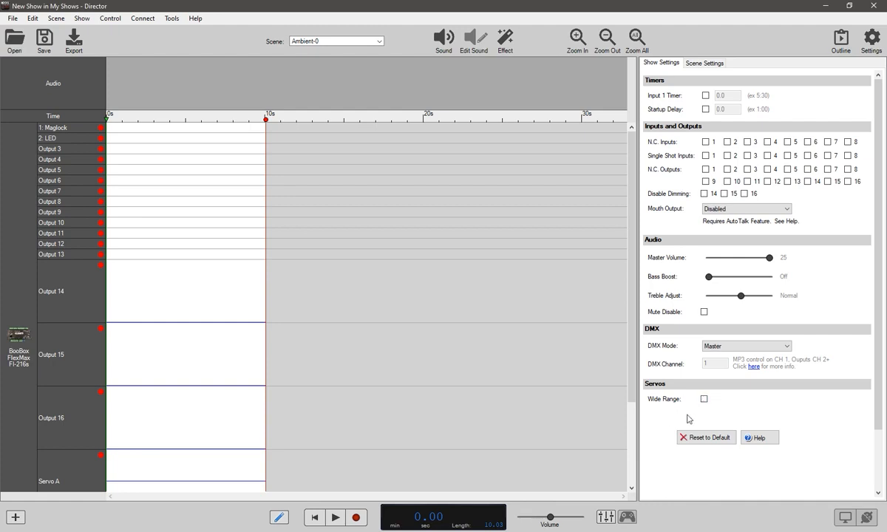
# - Turn on the wide range option for the servos and turn it off again
pyautogui.click(705, 399)
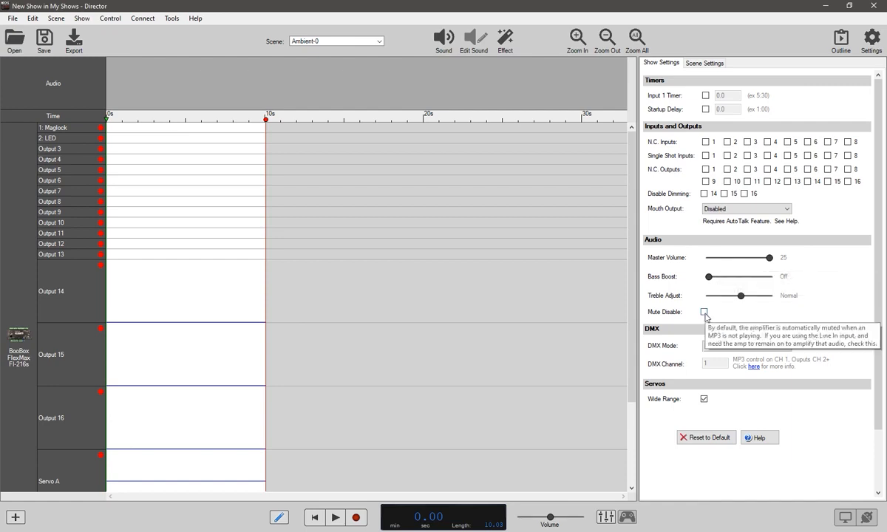
pyautogui.click(703, 399)
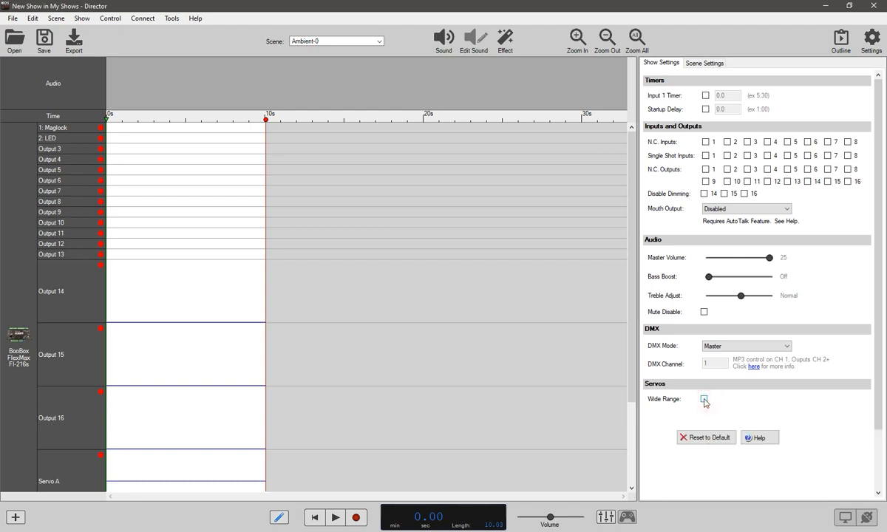
# - Compare the scene settings available for the Ambient-0 scene with those of the Input1-0 scene
pyautogui.click(707, 65)
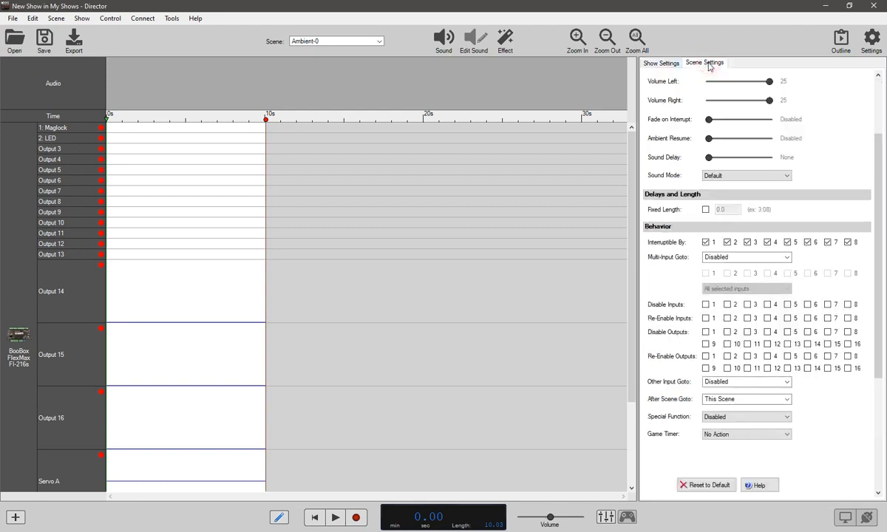
pyautogui.click(661, 64)
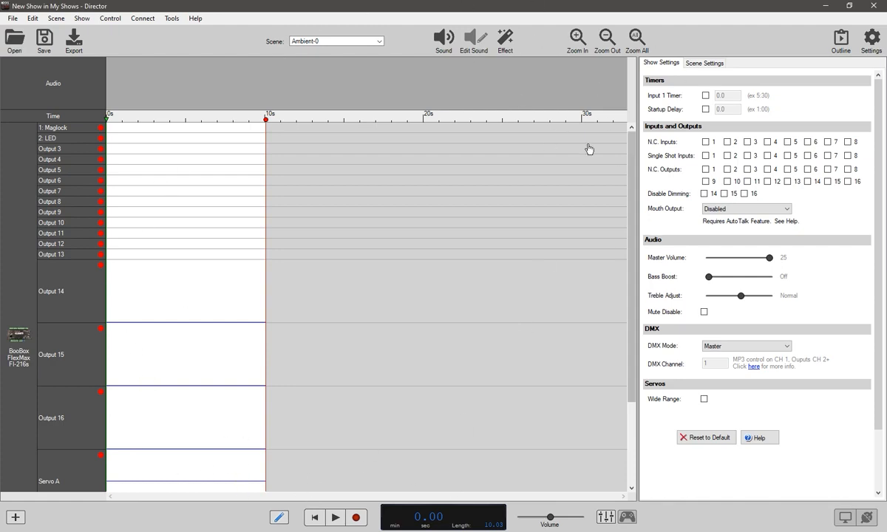
pyautogui.click(705, 65)
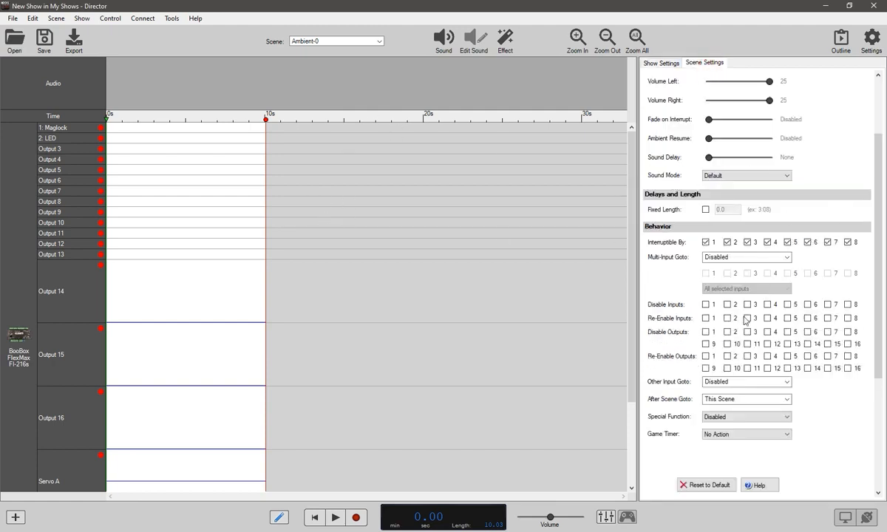
pyautogui.click(362, 41)
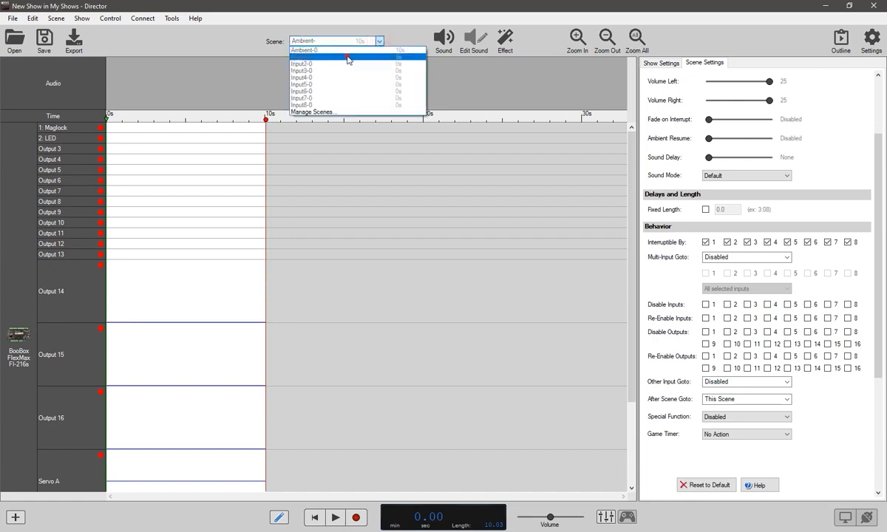
pyautogui.click(347, 57)
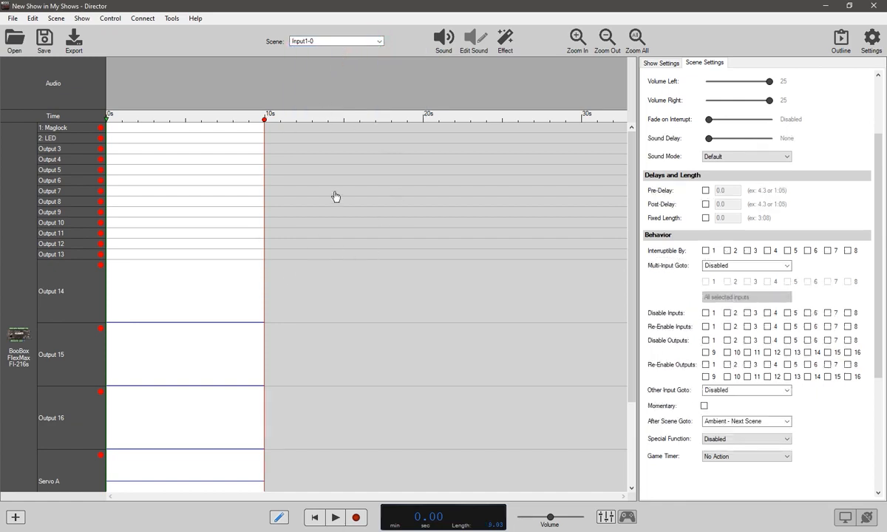
pyautogui.click(379, 41)
pyautogui.click(361, 49)
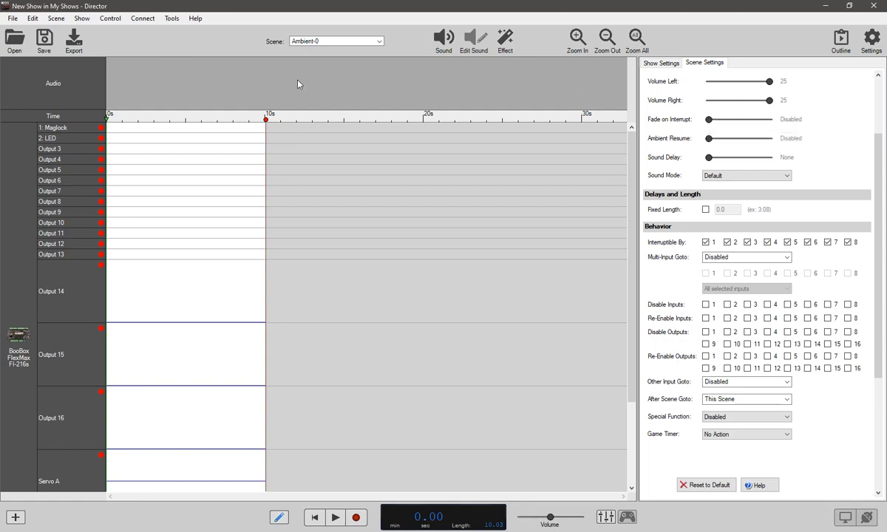
# - Try a 3-second fade on interrupt for the Ambient-0 scene and disable it again
pyautogui.moveTo(713, 124); pyautogui.dragTo(665, 116)
pyautogui.moveTo(706, 120); pyautogui.dragTo(743, 124)
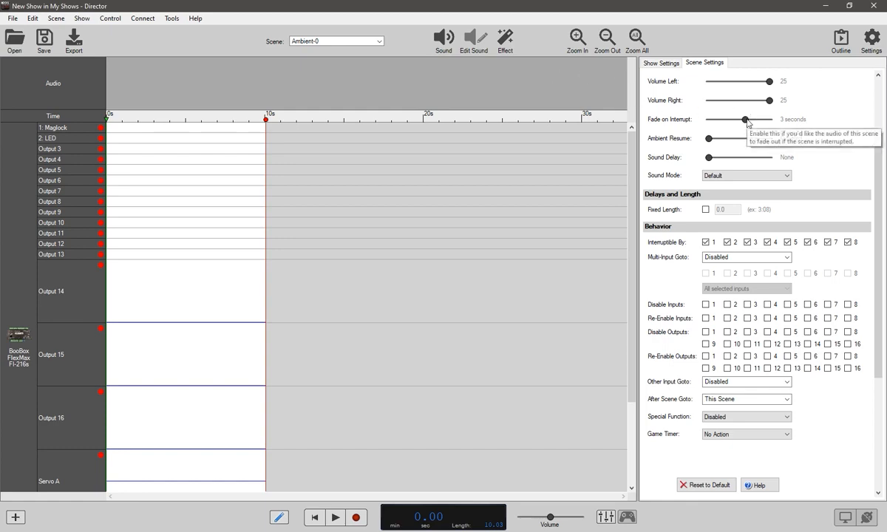
pyautogui.moveTo(745, 120); pyautogui.dragTo(699, 120)
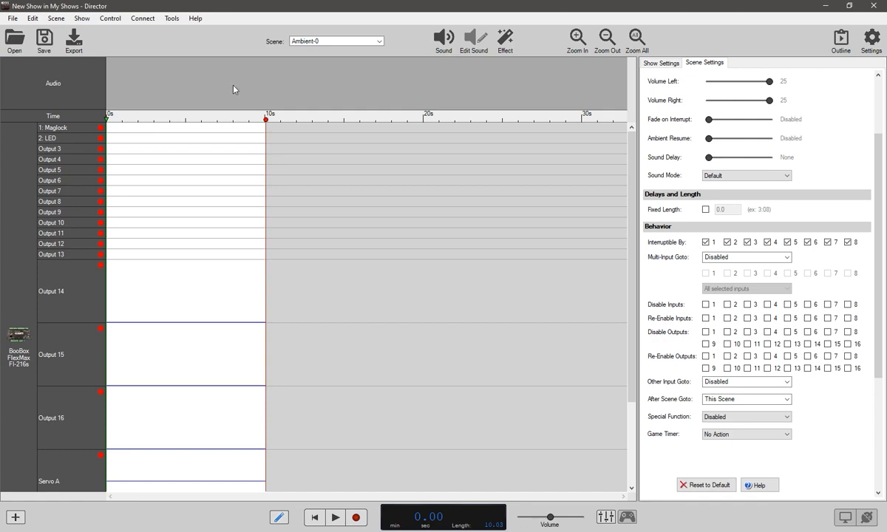
# - Extend the Ambient-0 scene to about 2 minutes on the timeline
pyautogui.click(575, 37)
pyautogui.click(576, 37)
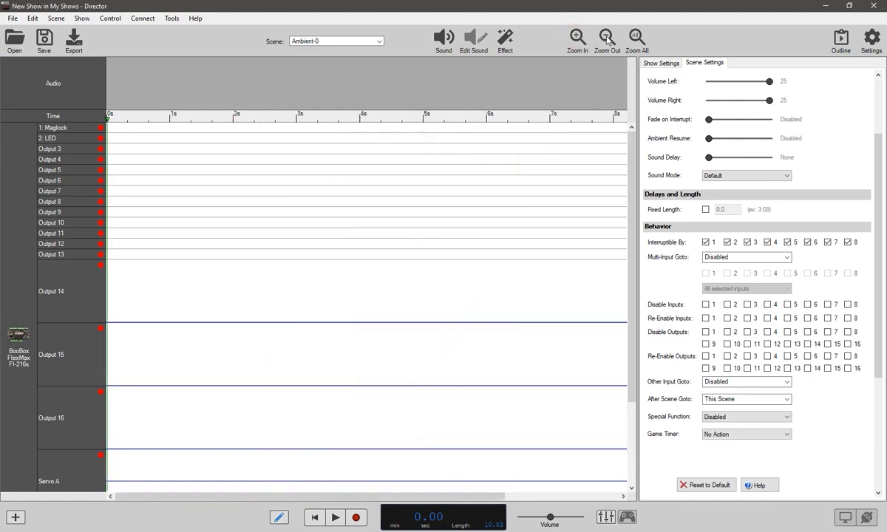
pyautogui.click(607, 37)
pyautogui.click(607, 37)
pyautogui.click(607, 37)
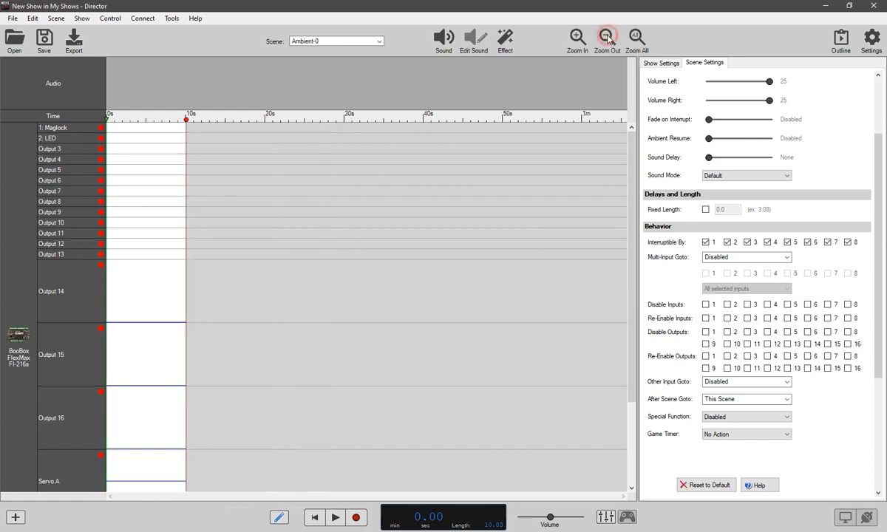
pyautogui.click(607, 37)
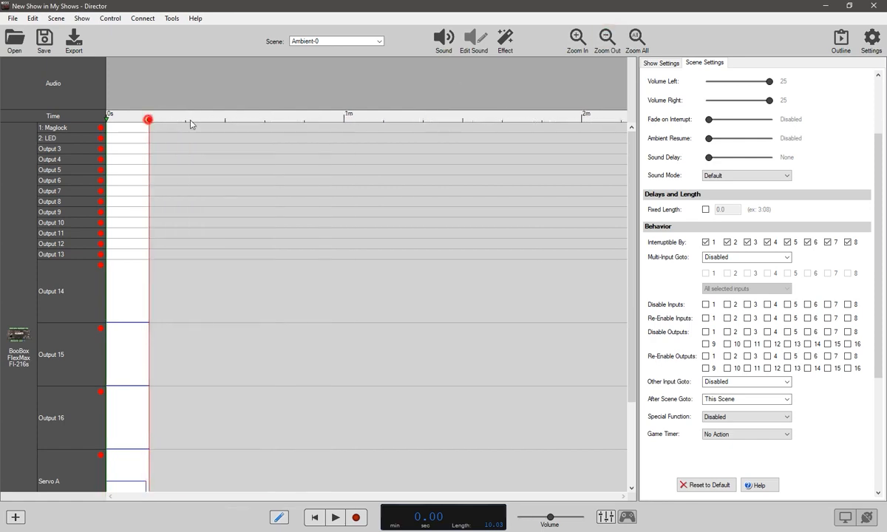
pyautogui.moveTo(149, 120); pyautogui.dragTo(582, 125)
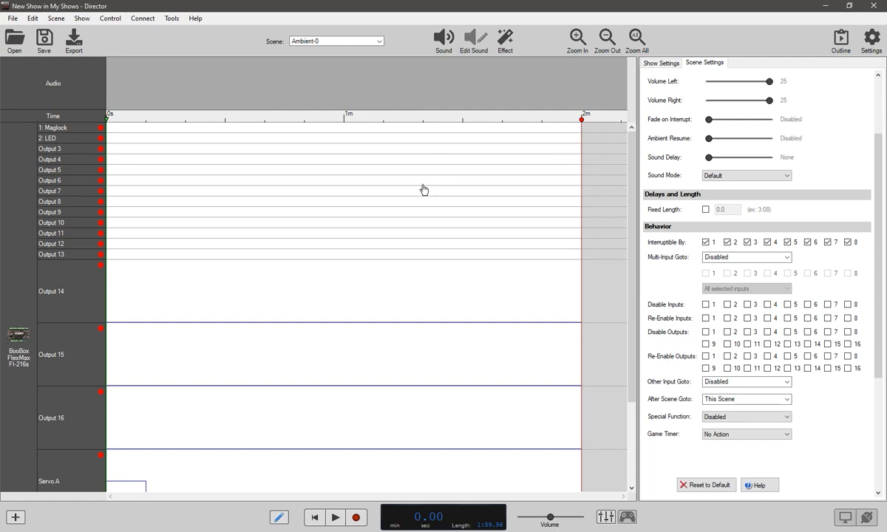
# - Look along the timeline around the scene's end and fit the whole scene in view
pyautogui.scroll(-5, 423, 188)
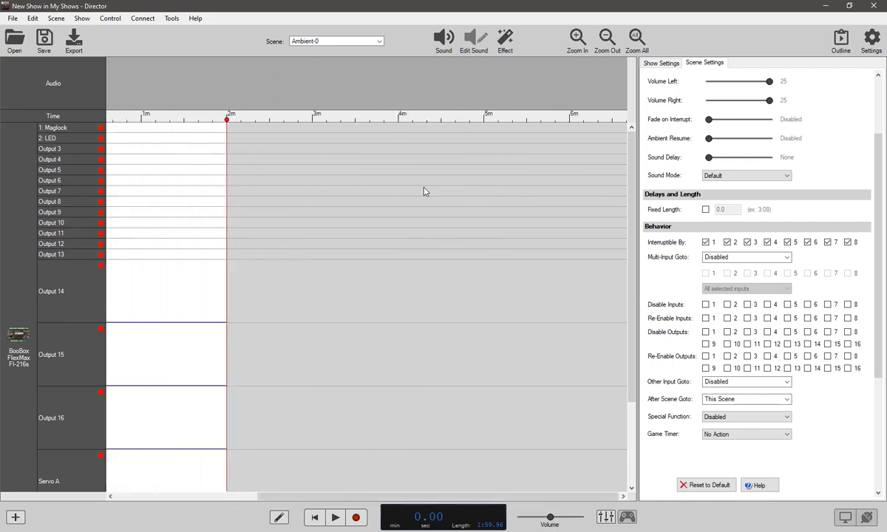
pyautogui.scroll(2, 457, 306)
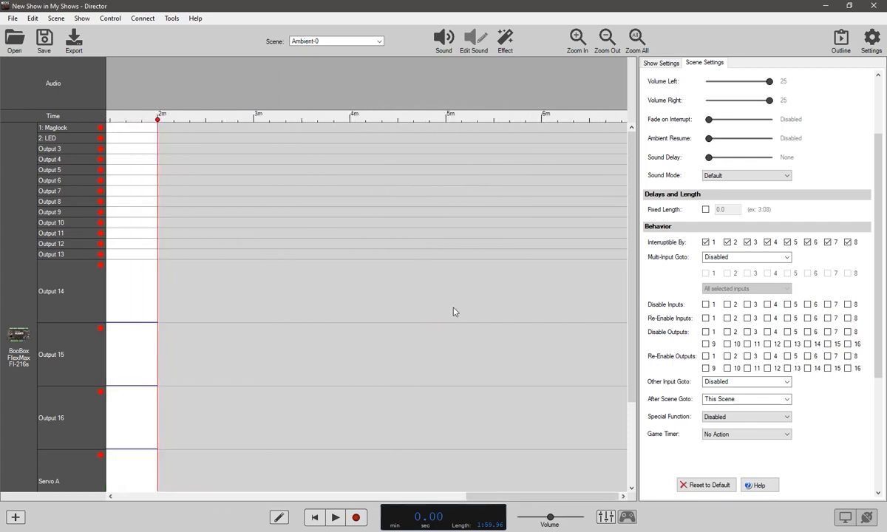
pyautogui.click(576, 38)
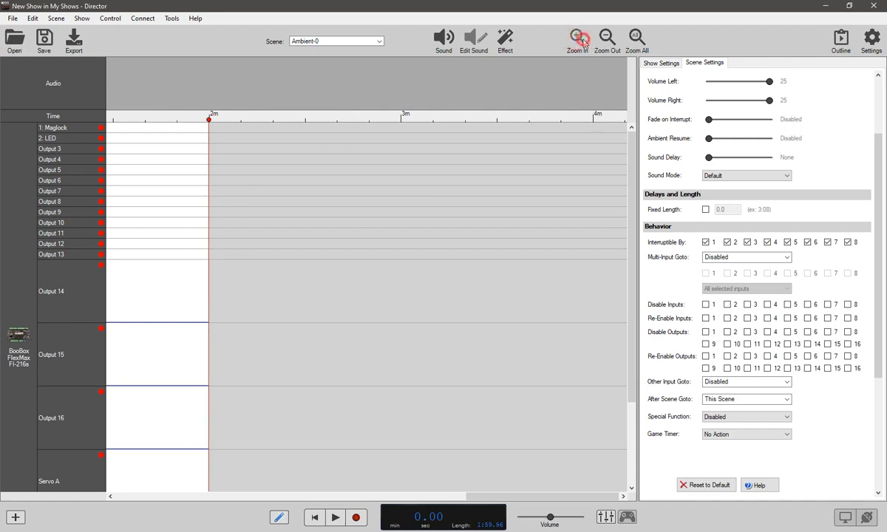
pyautogui.click(577, 39)
pyautogui.click(606, 39)
pyautogui.click(634, 37)
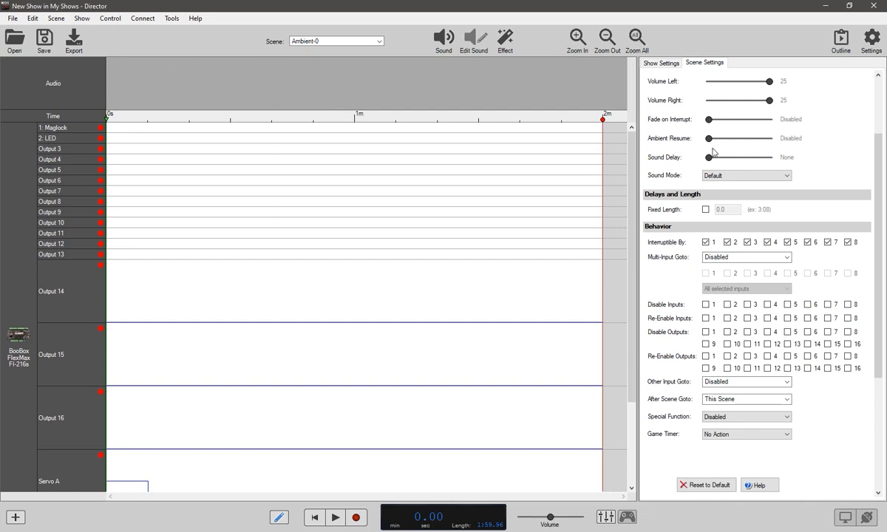
# - Leave ambient resume and sound delay off, and read the help on the scene's sound modes
pyautogui.moveTo(708, 138); pyautogui.dragTo(687, 131)
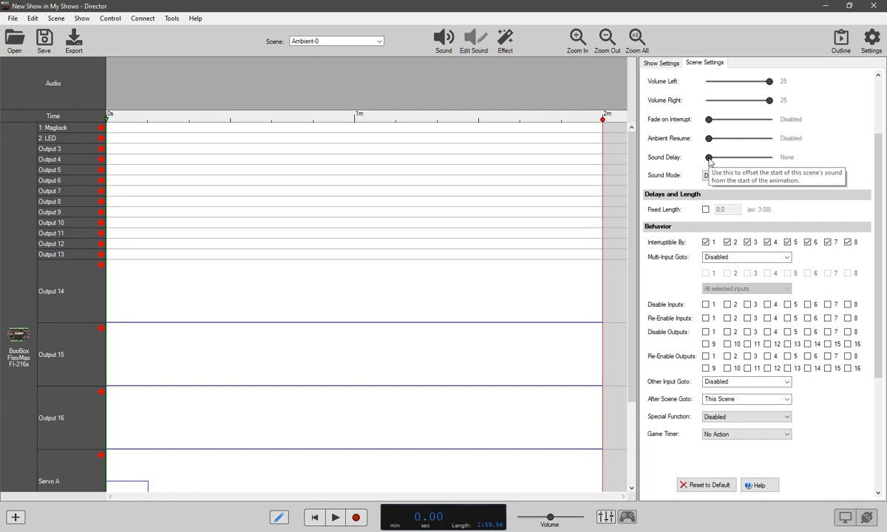
pyautogui.moveTo(708, 159); pyautogui.dragTo(688, 164)
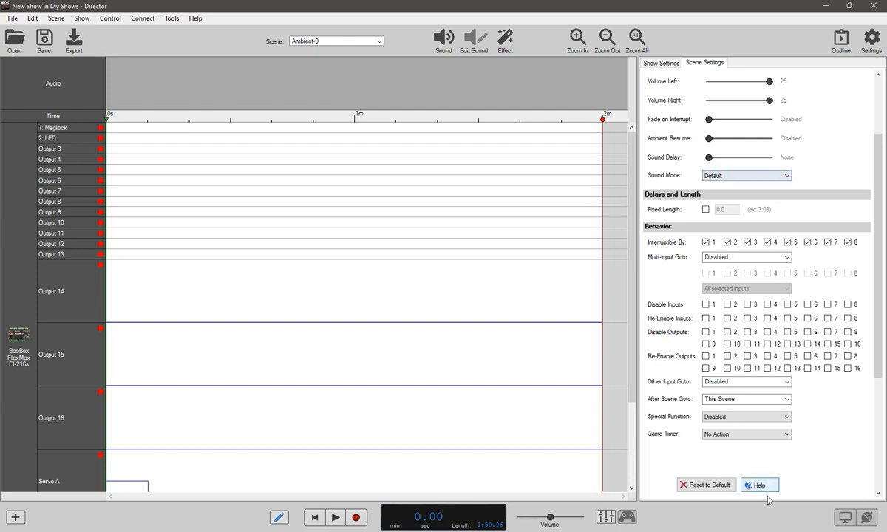
pyautogui.scroll(-1, 767, 488)
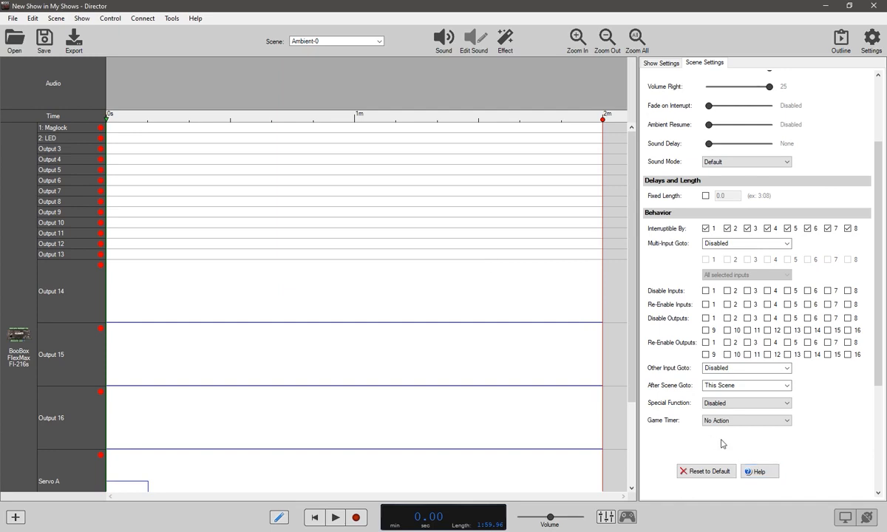
pyautogui.click(759, 471)
pyautogui.scroll(-3, 387, 322)
pyautogui.scroll(-1, 387, 323)
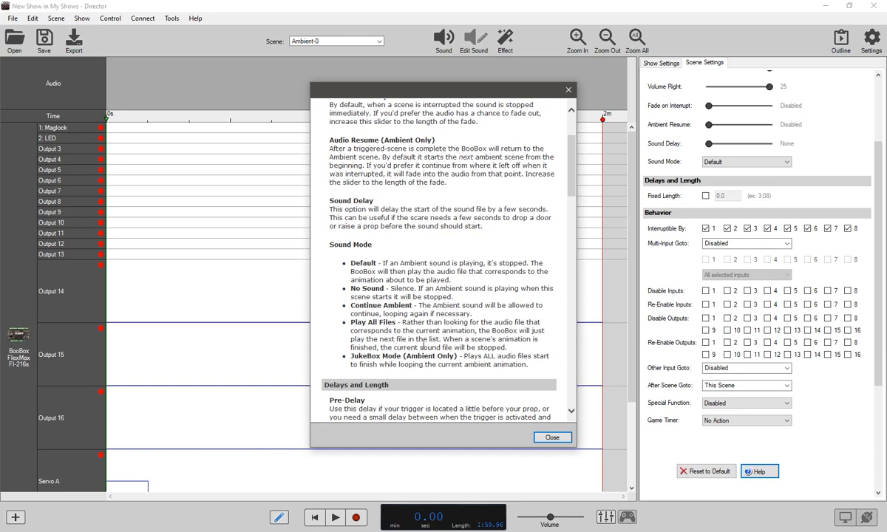
pyautogui.click(552, 437)
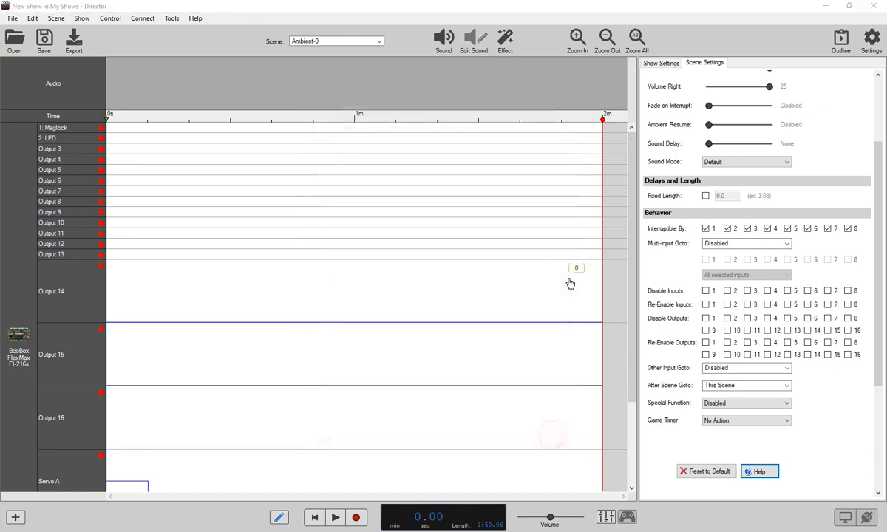
# - Turn on the fixed length option for the scene and turn it off again
pyautogui.click(706, 197)
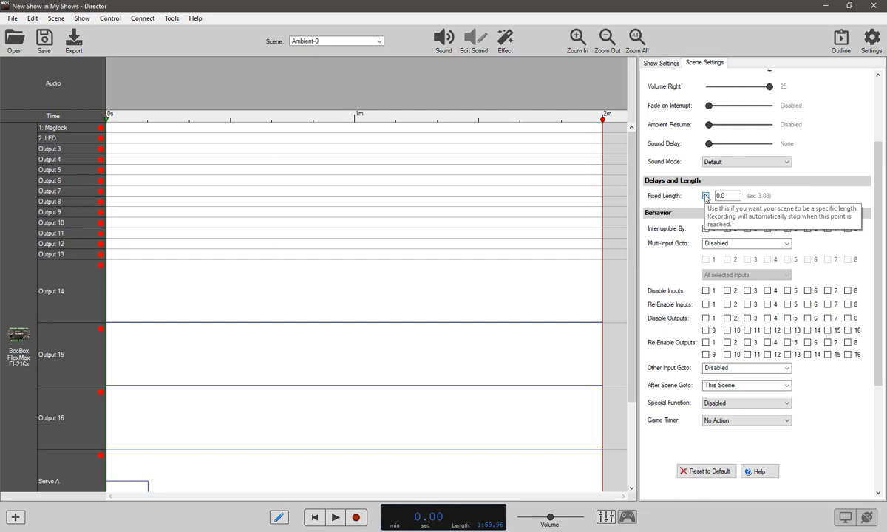
pyautogui.click(706, 196)
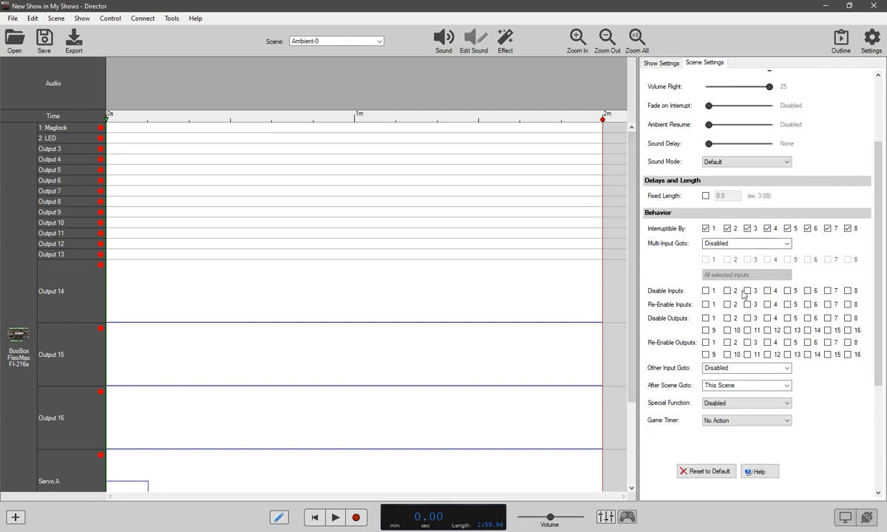
# - Clear inputs 1 to 8 from the Ambient-0 scene's interruptible-by options
pyautogui.click(705, 228)
pyautogui.click(727, 228)
pyautogui.click(747, 228)
pyautogui.click(768, 229)
pyautogui.click(788, 228)
pyautogui.click(808, 229)
pyautogui.click(827, 229)
pyautogui.click(847, 229)
# - Make the scene interruptible by input 1, check the list of scenes, and clear input 1 again
pyautogui.click(706, 230)
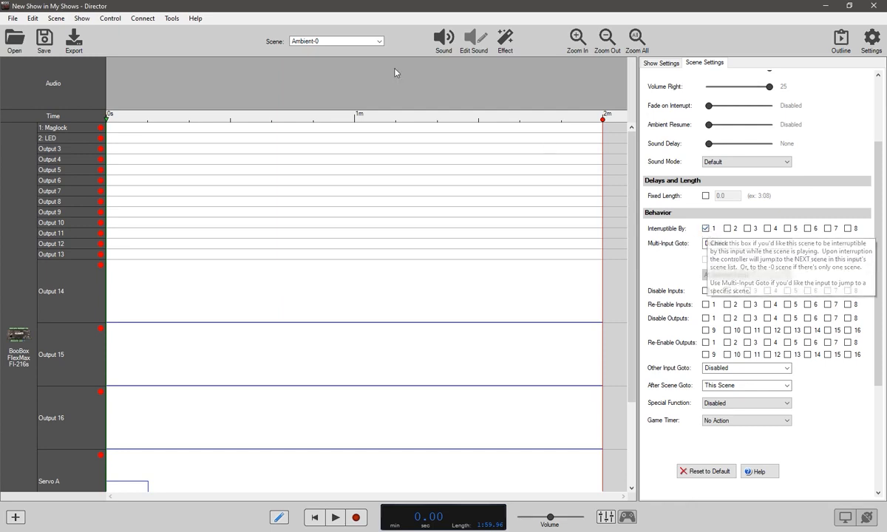
pyautogui.click(362, 42)
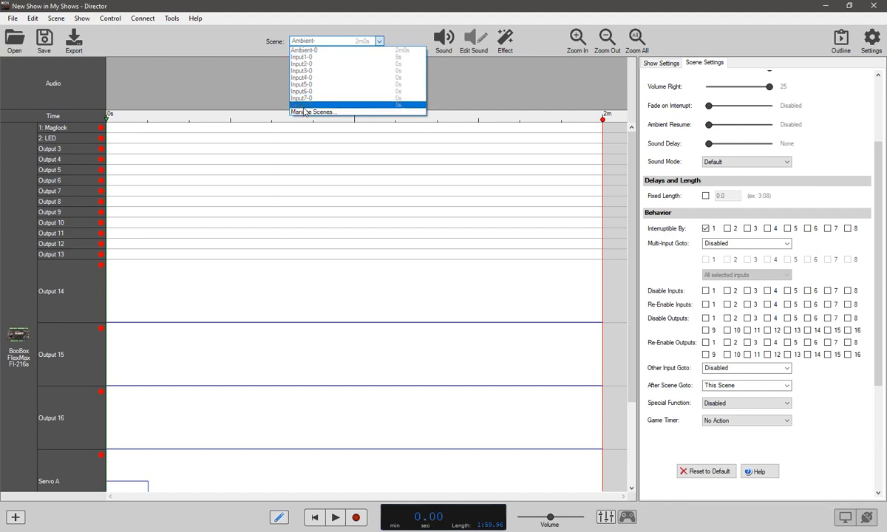
pyautogui.click(706, 228)
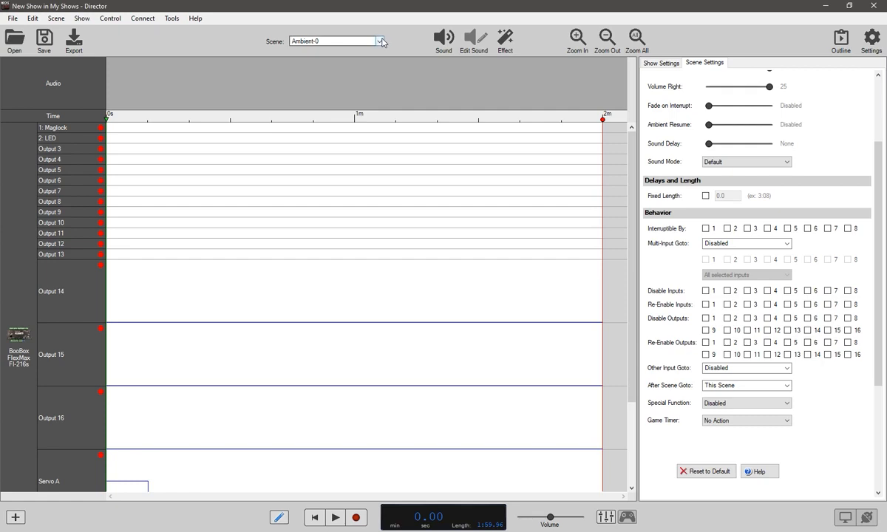
pyautogui.click(340, 41)
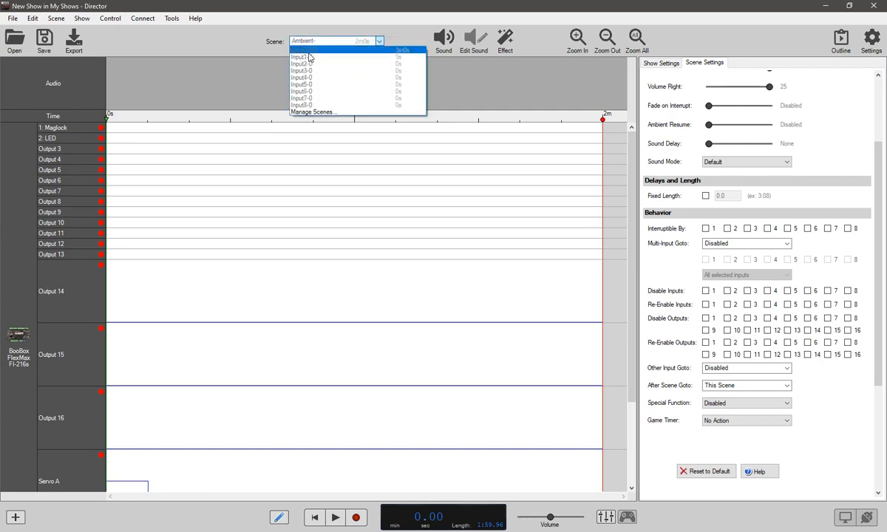
pyautogui.click(390, 31)
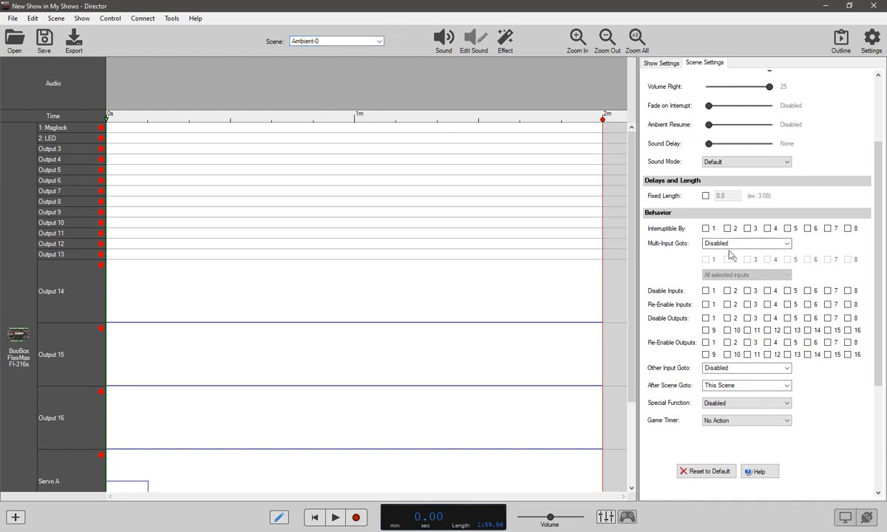
# - Try inputs 1 and 2, and separately input 5, as interrupters of the Ambient-0 scene, clearing each again
pyautogui.click(705, 228)
pyautogui.click(726, 228)
pyautogui.click(705, 228)
pyautogui.click(726, 229)
pyautogui.click(368, 43)
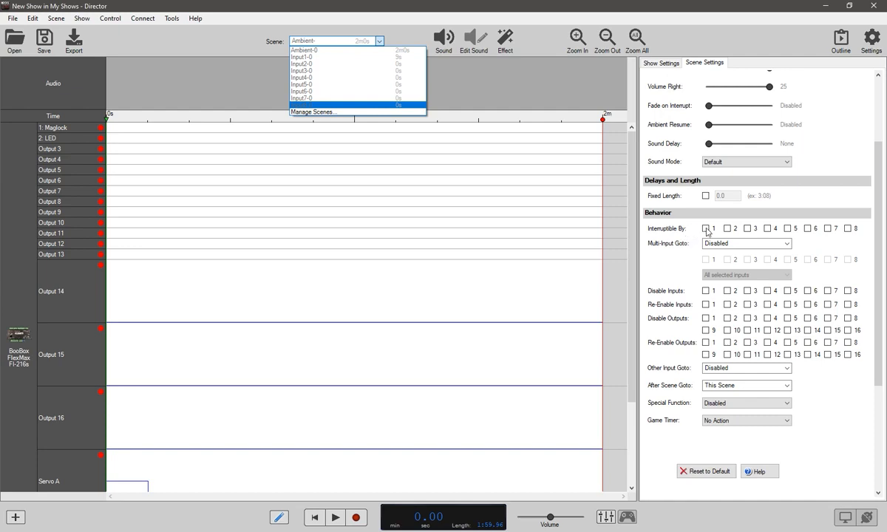
pyautogui.click(787, 229)
pyautogui.click(788, 230)
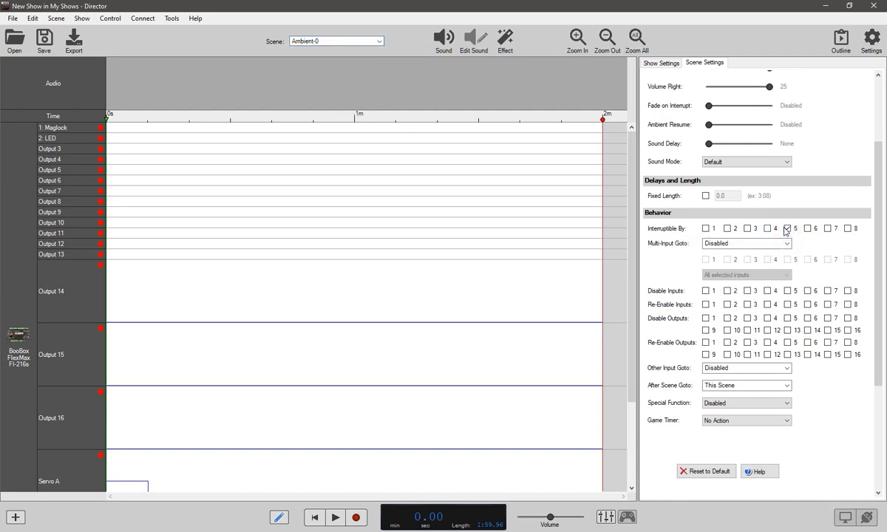
pyautogui.click(787, 229)
# - Try making the scene interruptible by inputs 1, 2 and 3, clear them again, and review the scene list
pyautogui.click(706, 229)
pyautogui.click(727, 229)
pyautogui.click(747, 229)
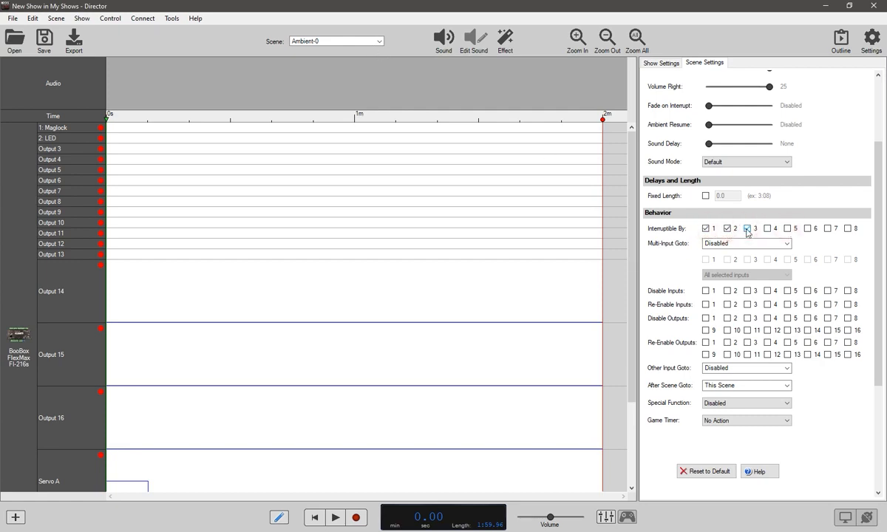
pyautogui.click(377, 43)
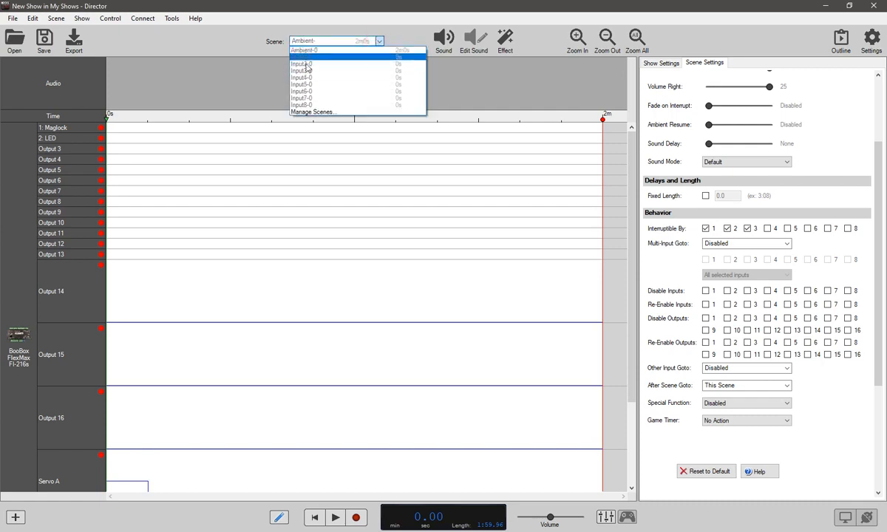
pyautogui.click(706, 229)
pyautogui.click(727, 229)
pyautogui.click(747, 229)
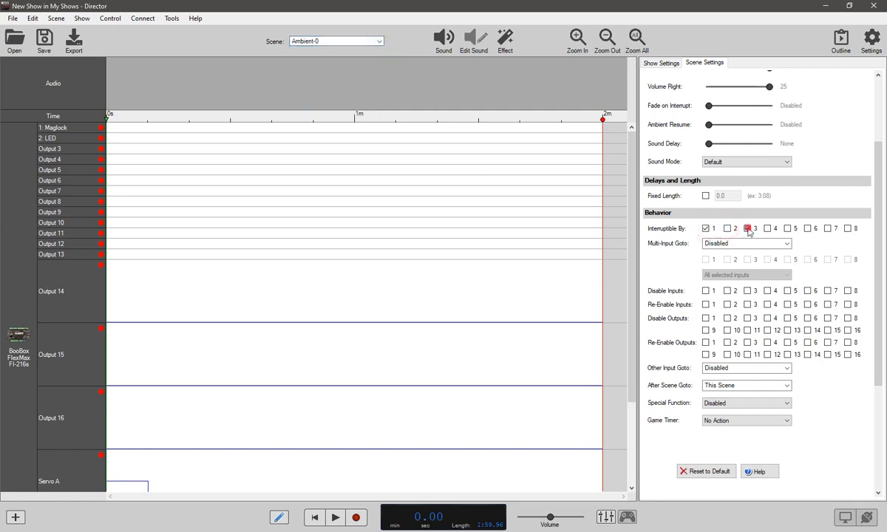
pyautogui.click(705, 229)
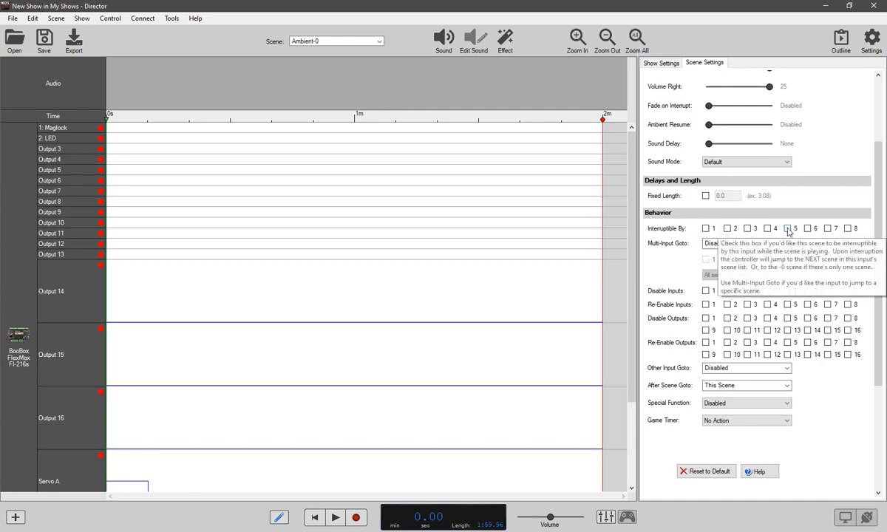
pyautogui.click(379, 41)
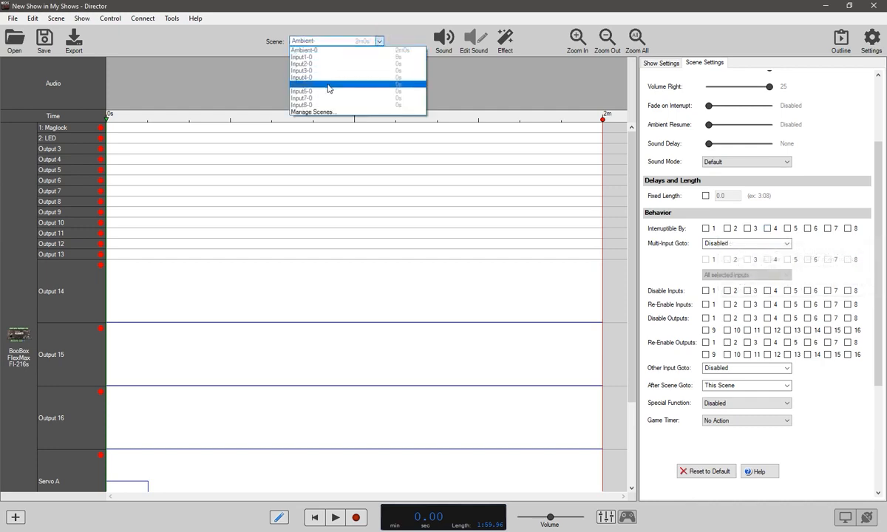
# - Give the Input5-0 scene a length of about 10 s, with Maglock on for about 2 s and LED for about 3 s
pyautogui.click(328, 89)
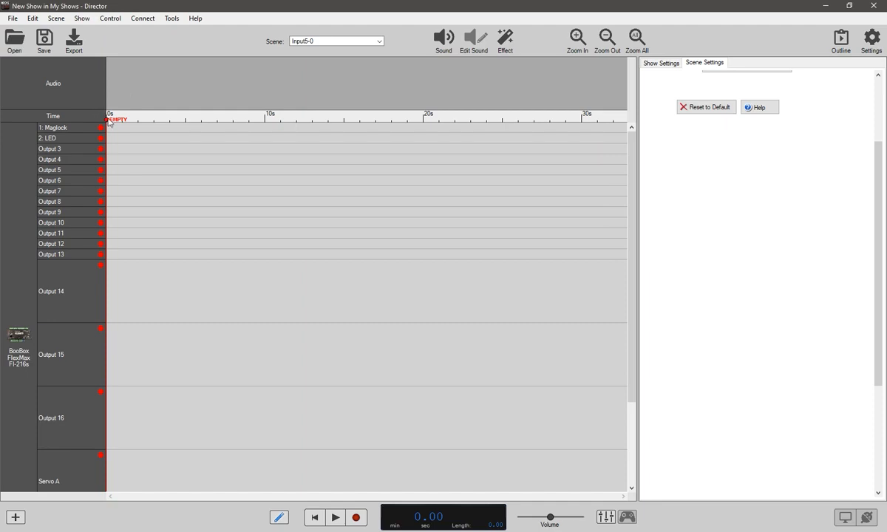
pyautogui.moveTo(109, 123)
pyautogui.mouseDown()
pyautogui.moveTo(277, 133)
pyautogui.moveTo(271, 123)
pyautogui.moveTo(263, 130)
pyautogui.mouseUp()
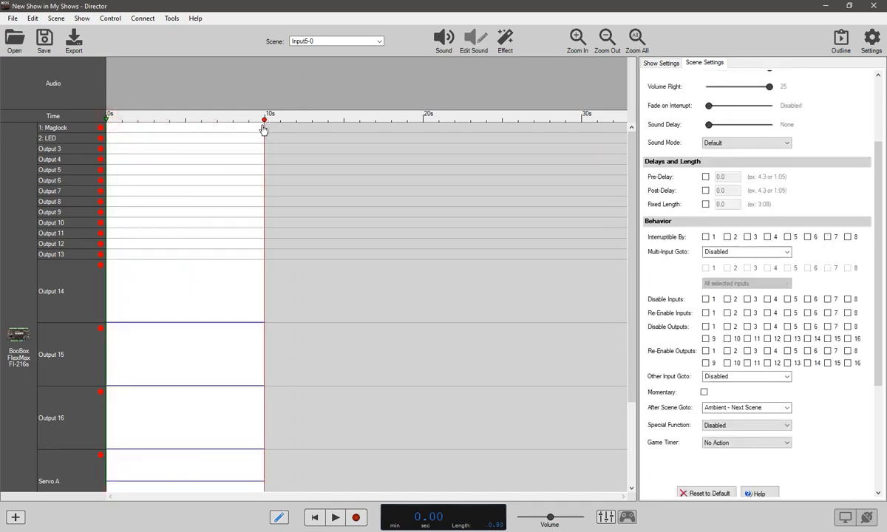
pyautogui.moveTo(137, 128)
pyautogui.mouseDown()
pyautogui.moveTo(107, 128)
pyautogui.moveTo(151, 138)
pyautogui.mouseUp()
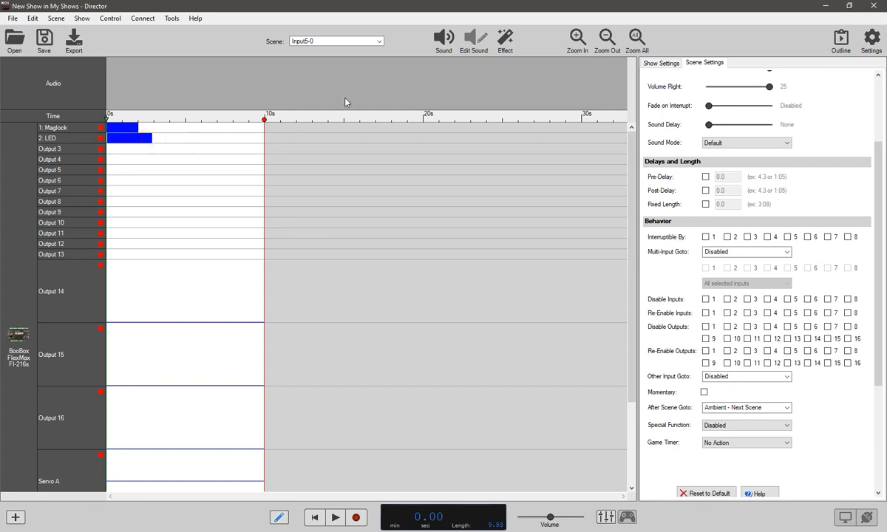
# - Give the Input5 scene the custom name Success in the Scene Manager
pyautogui.click(378, 41)
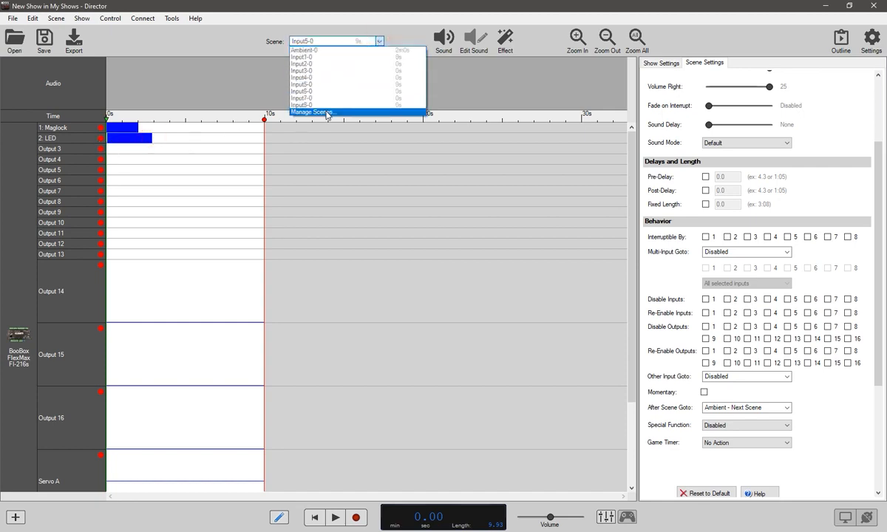
pyautogui.click(326, 112)
pyautogui.click(407, 263)
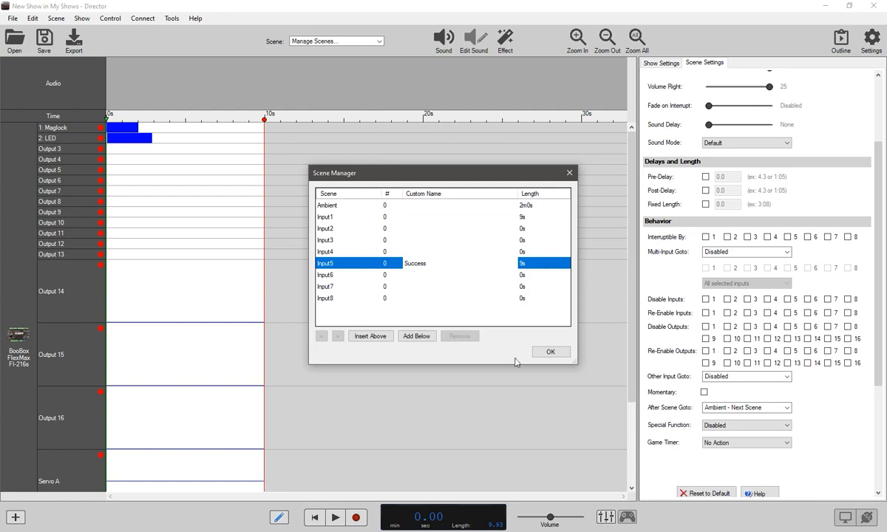
pyautogui.click(541, 350)
# - Switch to the Ambient-0 scene and give it the custom name Waiting in the Scene Manager
pyautogui.click(379, 42)
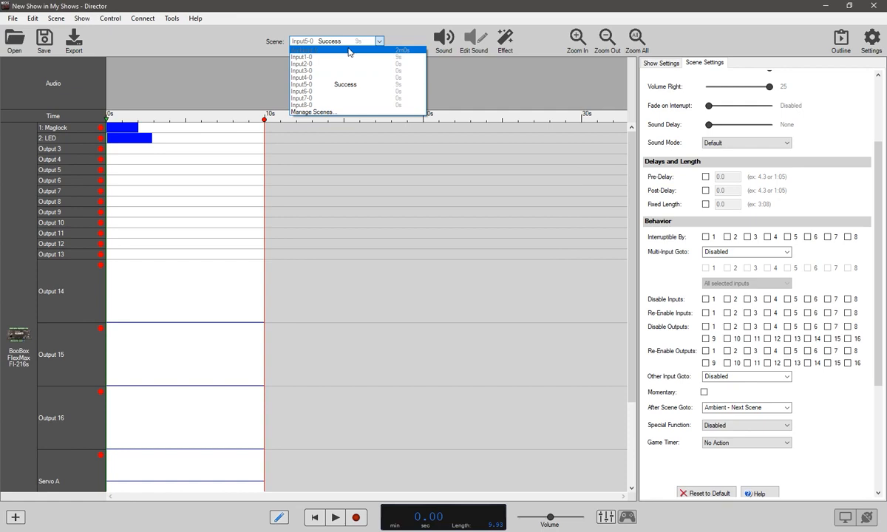
pyautogui.click(348, 50)
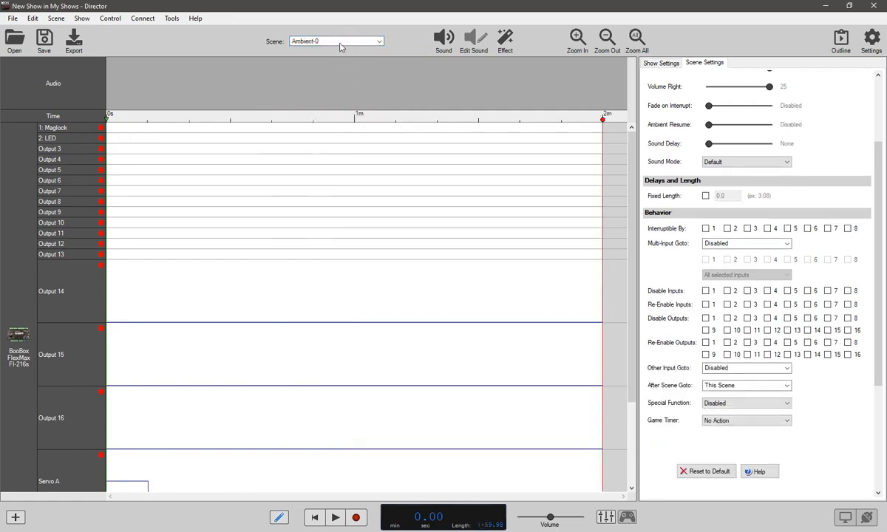
pyautogui.click(353, 42)
pyautogui.click(330, 112)
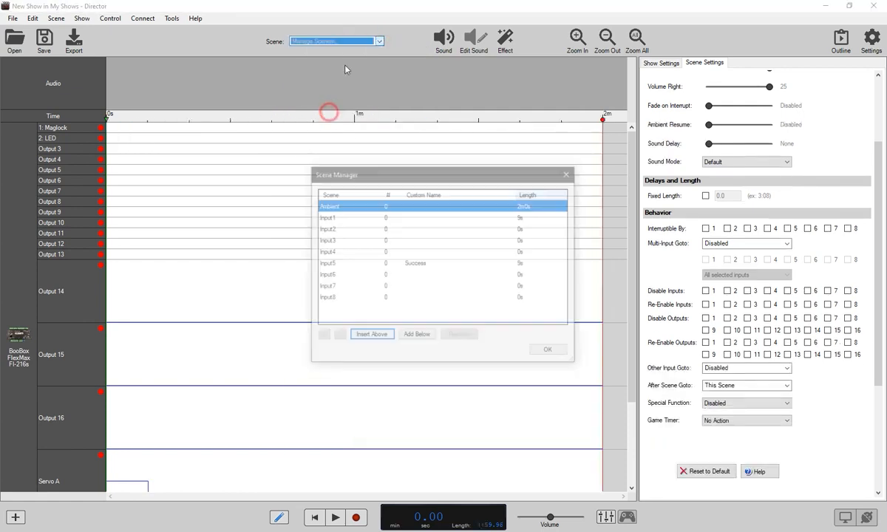
pyautogui.click(412, 206)
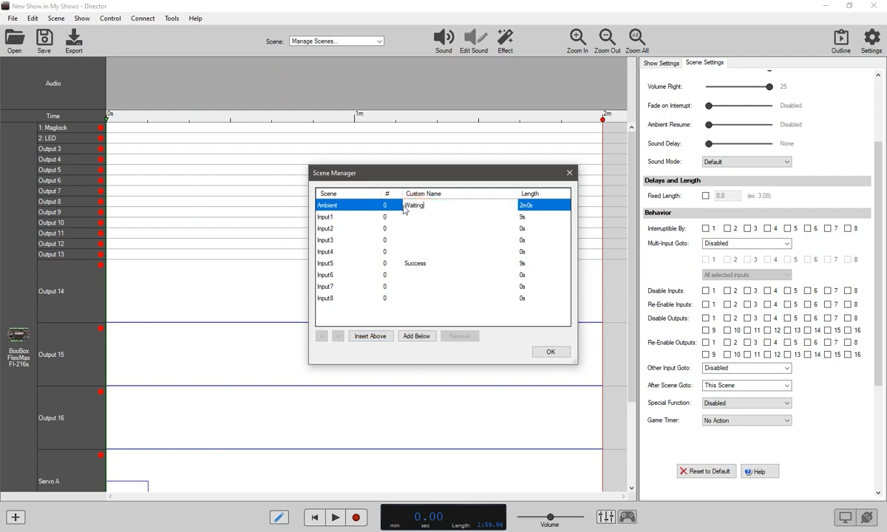
pyautogui.click(394, 205)
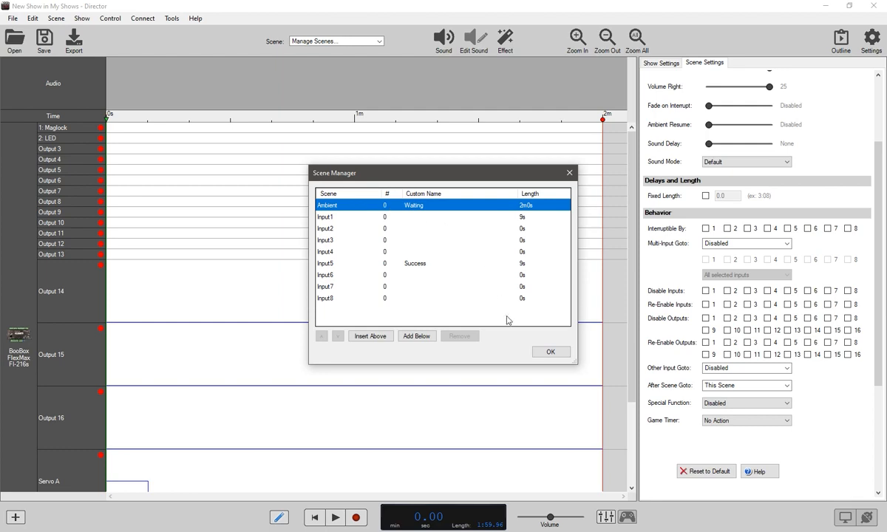
pyautogui.click(549, 353)
# - Set the Waiting scene's Multi-Input Goto to Success, triggered by inputs 1, 2 and 3
pyautogui.click(378, 41)
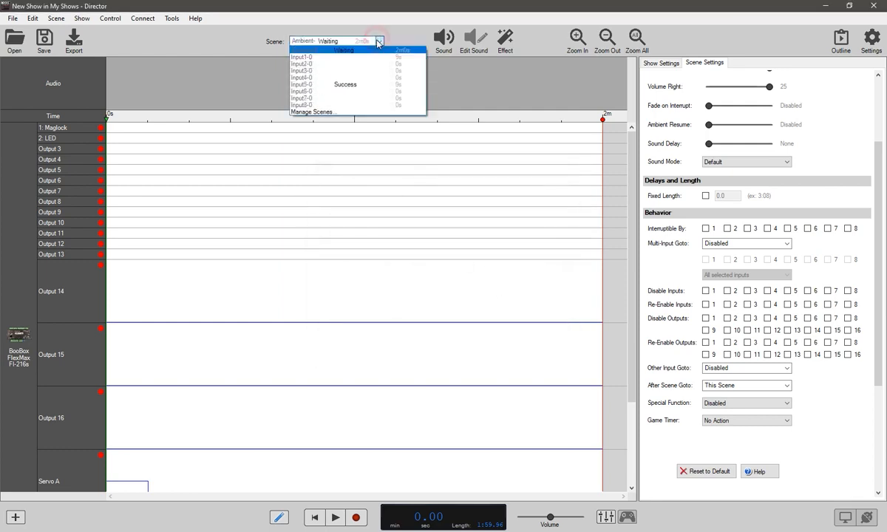
pyautogui.click(341, 50)
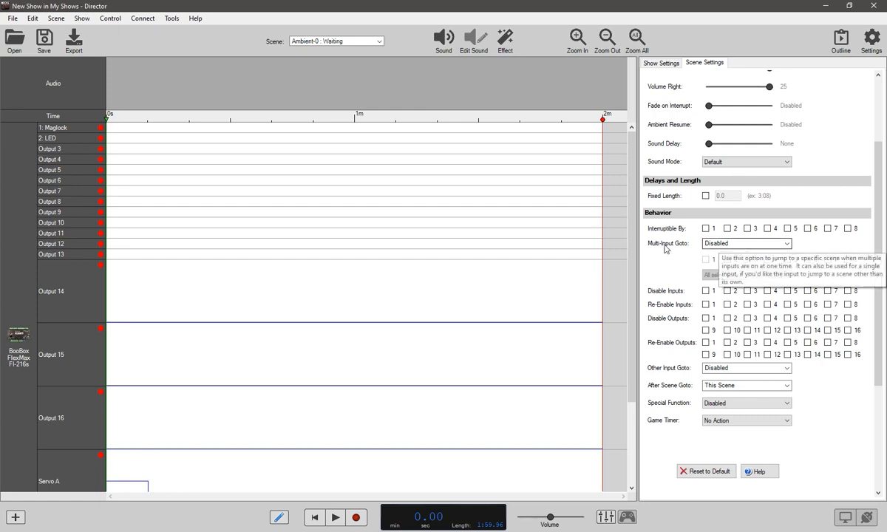
pyautogui.click(742, 244)
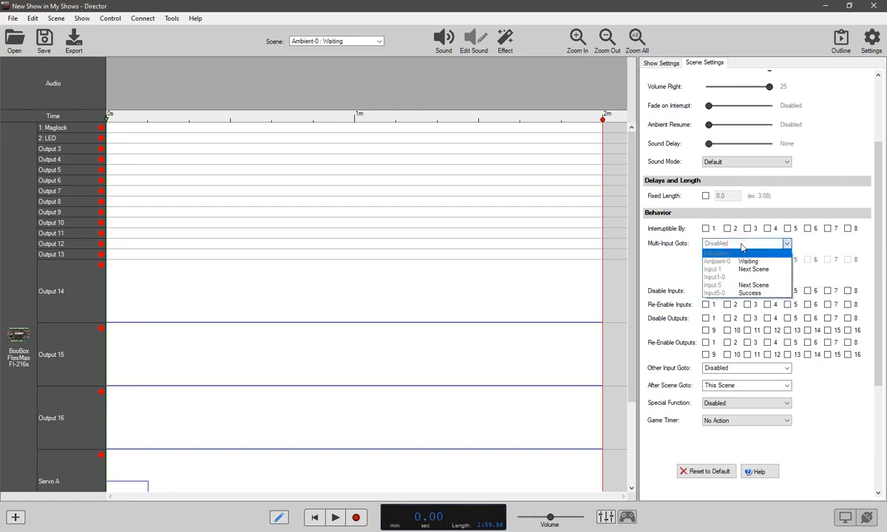
pyautogui.click(748, 293)
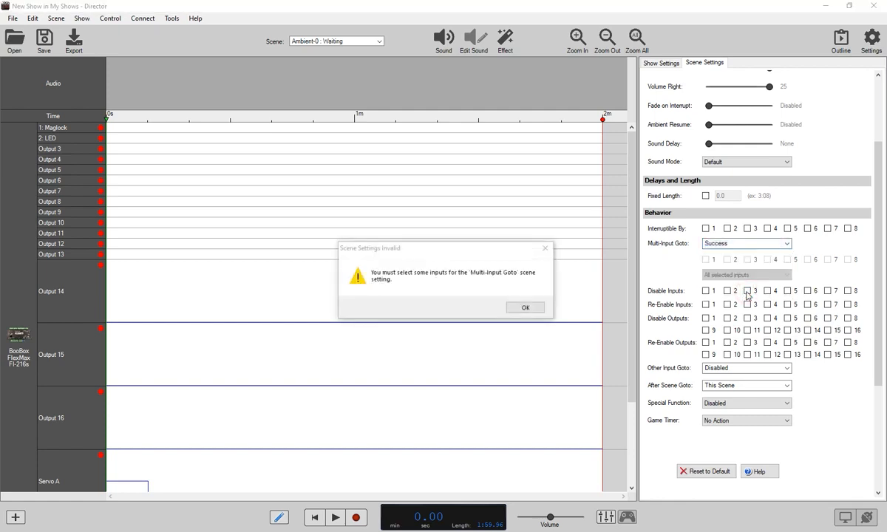
pyautogui.click(521, 306)
pyautogui.click(521, 306)
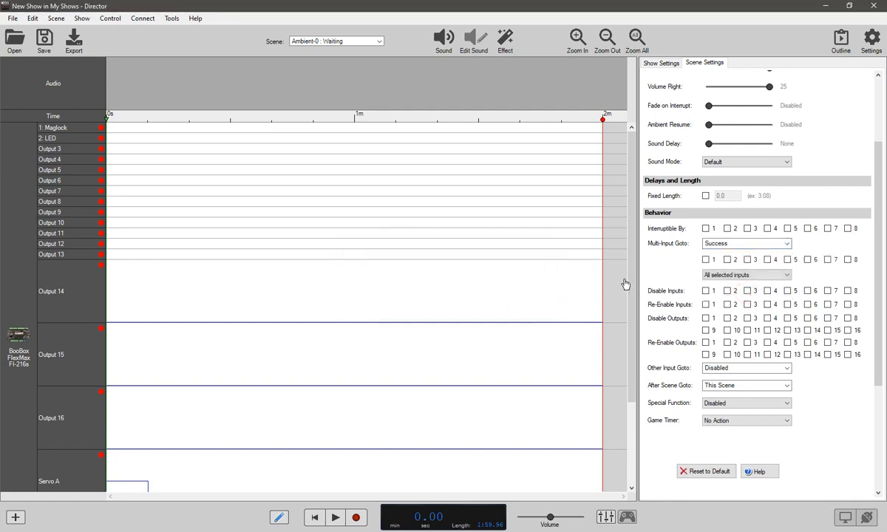
pyautogui.click(706, 260)
pyautogui.click(705, 260)
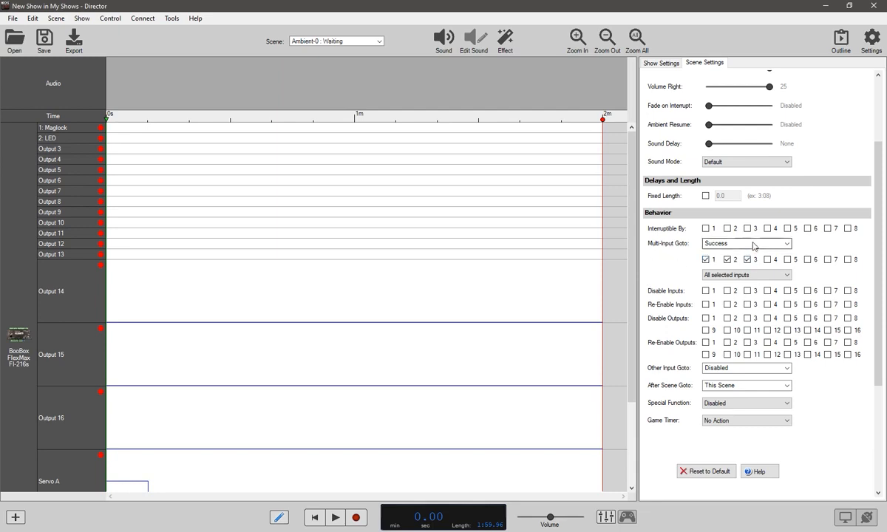
# - Open the Success scene and shorten it to about 5 s
pyautogui.click(379, 41)
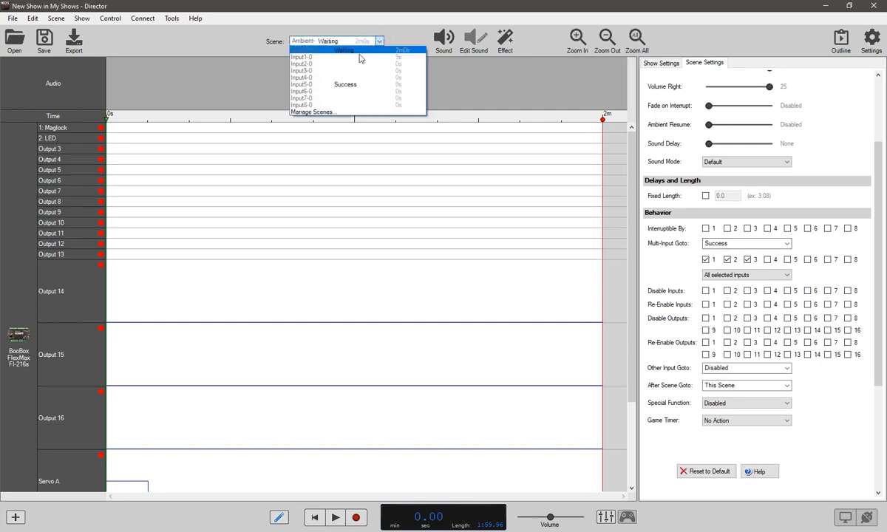
pyautogui.click(353, 85)
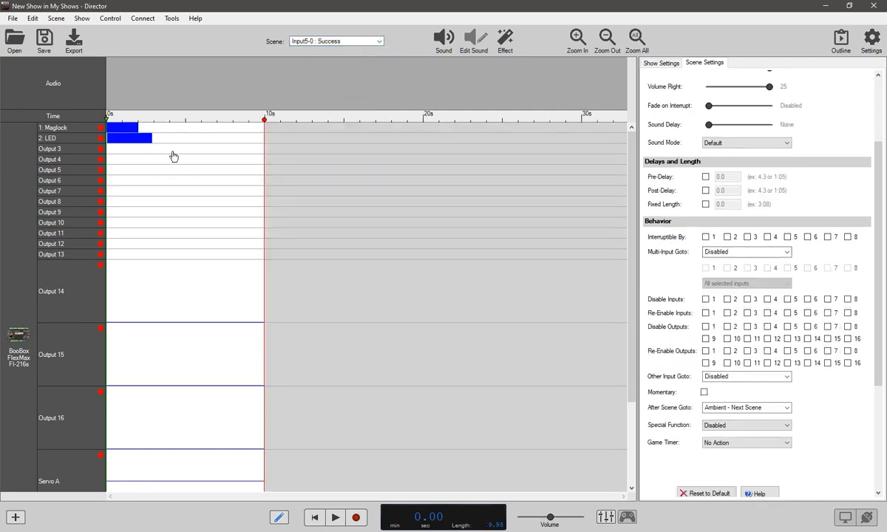
pyautogui.moveTo(264, 120)
pyautogui.mouseDown()
pyautogui.moveTo(190, 134)
pyautogui.moveTo(242, 132)
pyautogui.moveTo(263, 126)
pyautogui.moveTo(212, 122)
pyautogui.moveTo(184, 132)
pyautogui.mouseUp()
pyautogui.moveTo(177, 133); pyautogui.dragTo(186, 133)
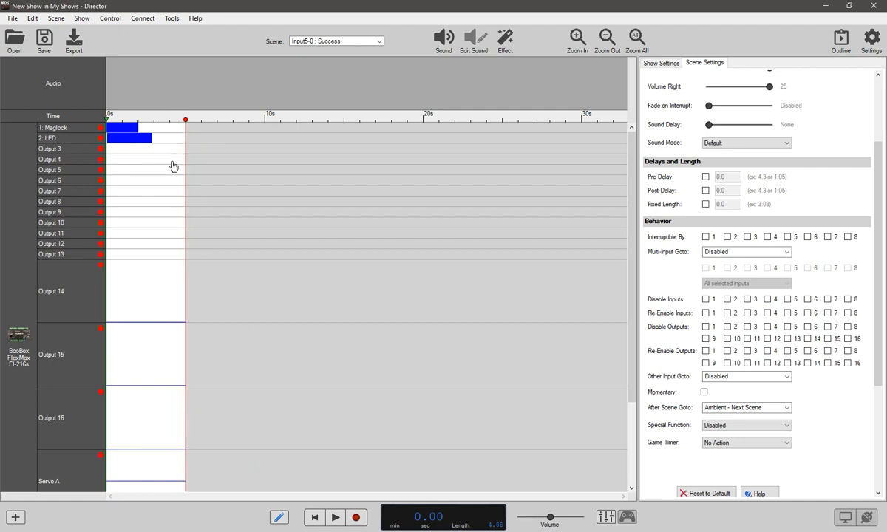
# - Extend the LED's on-time to run from 0 to 3 s, undoing the stray marks on Output 3
pyautogui.click(635, 37)
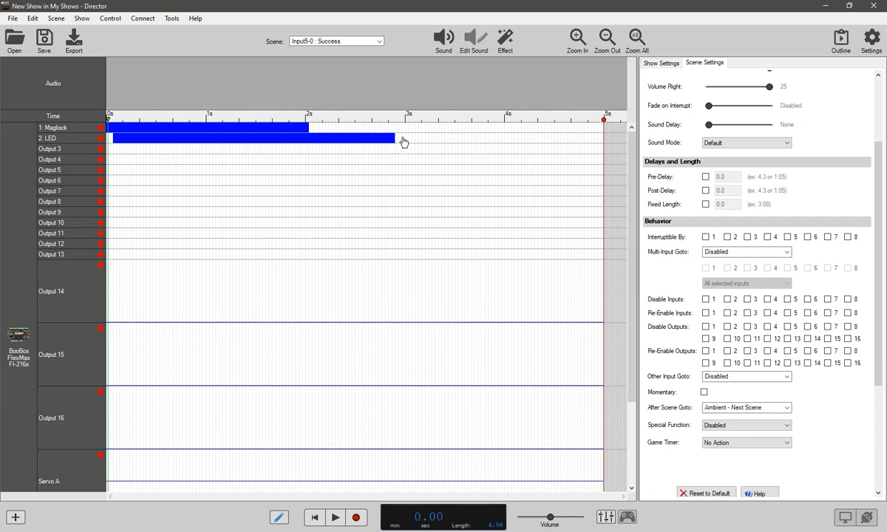
pyautogui.moveTo(404, 138); pyautogui.dragTo(113, 142)
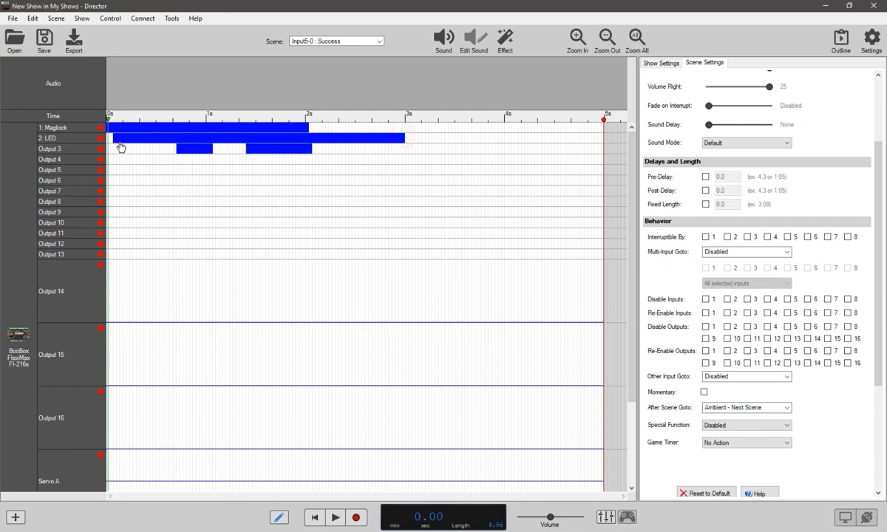
pyautogui.hotkey('ctrl', 'z')
pyautogui.moveTo(403, 140); pyautogui.dragTo(376, 137)
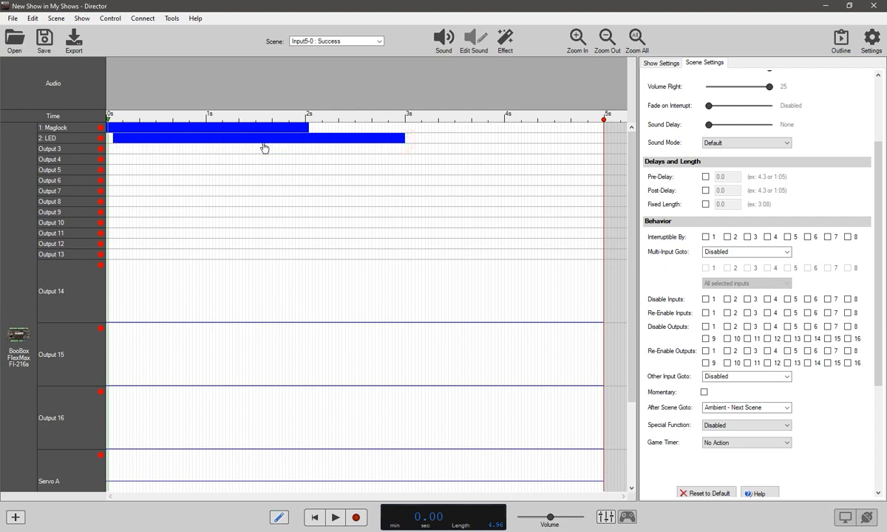
pyautogui.moveTo(114, 138); pyautogui.dragTo(110, 140)
# - Try turning the LED on in individual time cells just past the 3 s mark and clear them again
pyautogui.scroll(3, 449, 181)
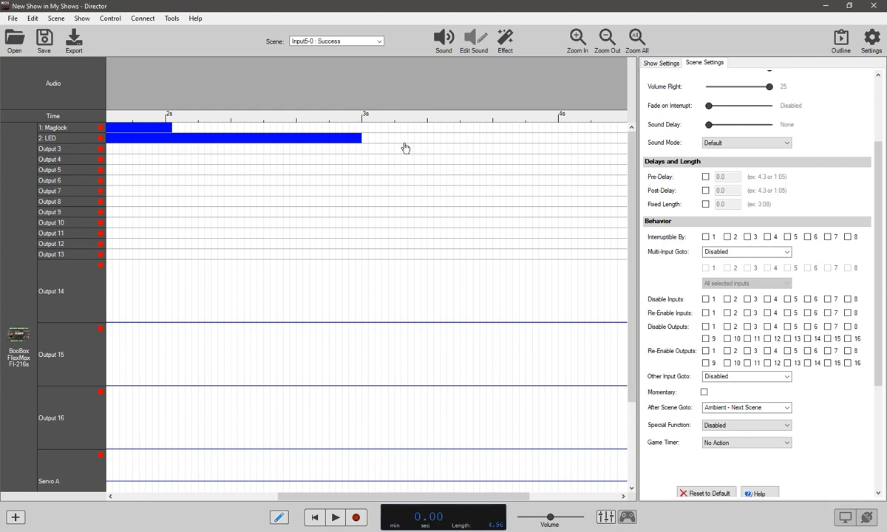
pyautogui.moveTo(366, 144); pyautogui.dragTo(413, 141)
pyautogui.scroll(1, 368, 161)
pyautogui.scroll(-7, 369, 161)
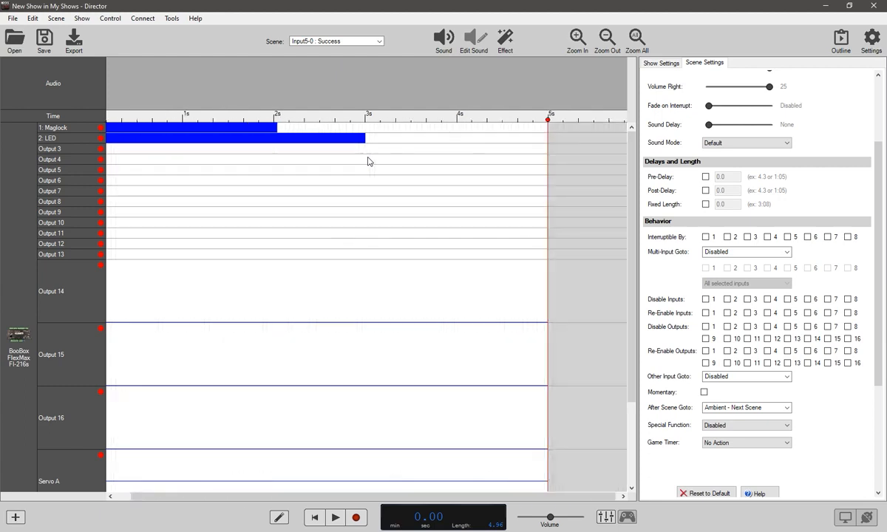
pyautogui.scroll(6, 369, 161)
pyautogui.scroll(3, 369, 161)
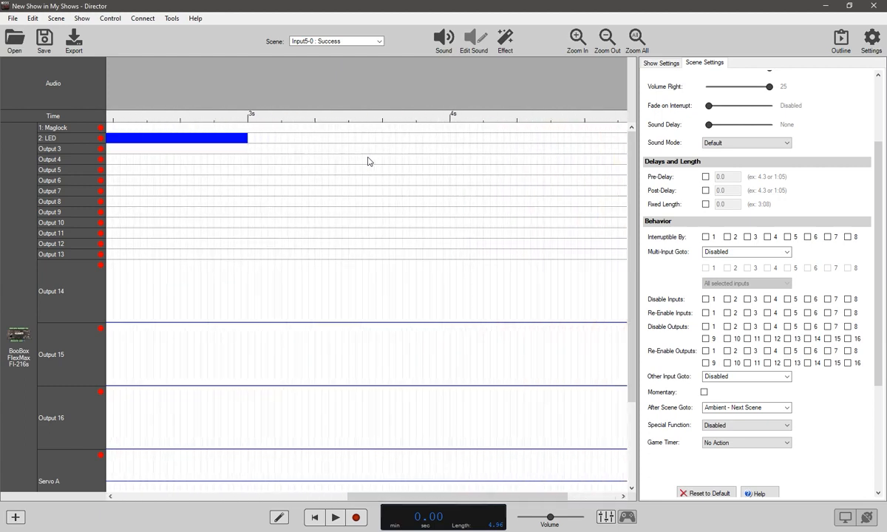
pyautogui.press('ctrl')
pyautogui.moveTo(238, 139); pyautogui.dragTo(249, 139)
pyautogui.click(256, 137)
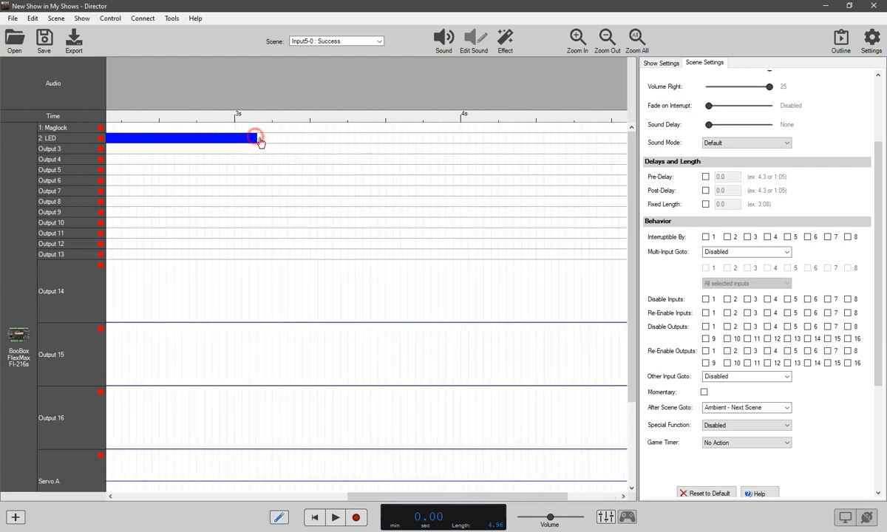
pyautogui.click(262, 138)
pyautogui.click(238, 138)
pyautogui.click(245, 138)
pyautogui.click(253, 138)
pyautogui.click(261, 138)
pyautogui.scroll(-3, 268, 156)
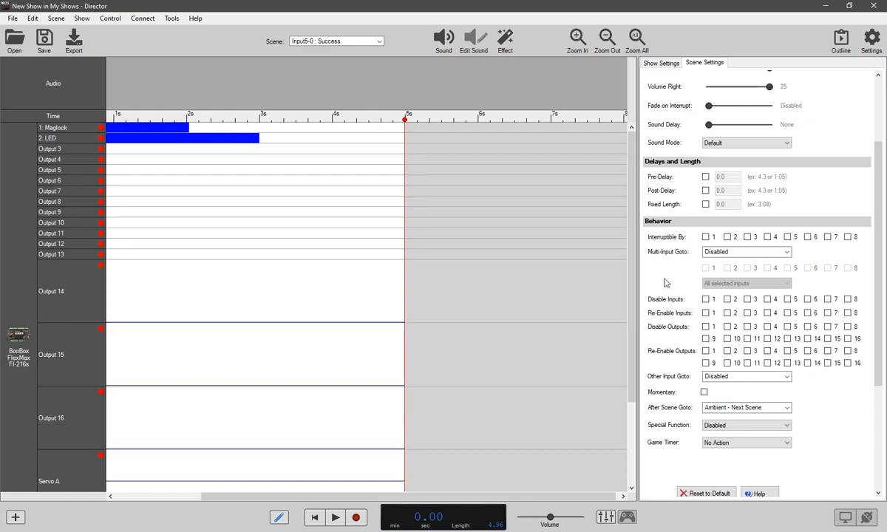
# - Review the Success scene's After Scene Goto choices and return to the Ambient-0 Waiting scene
pyautogui.click(732, 408)
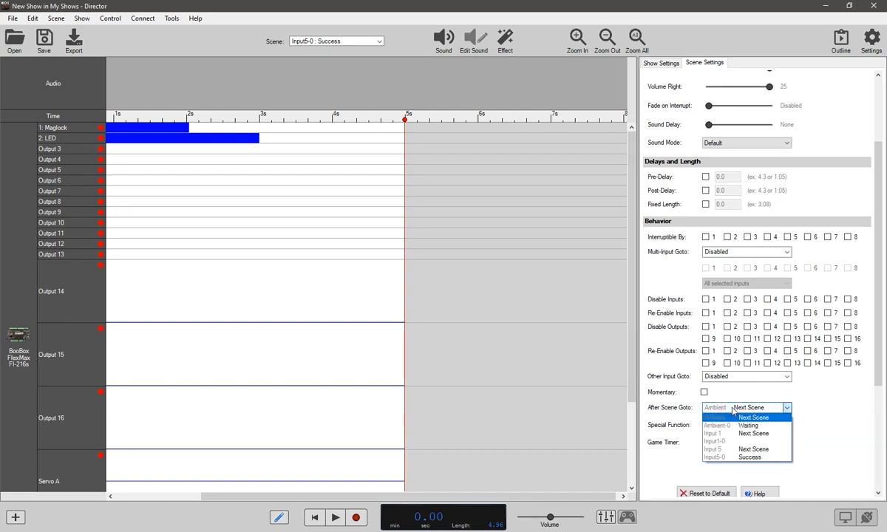
pyautogui.click(733, 409)
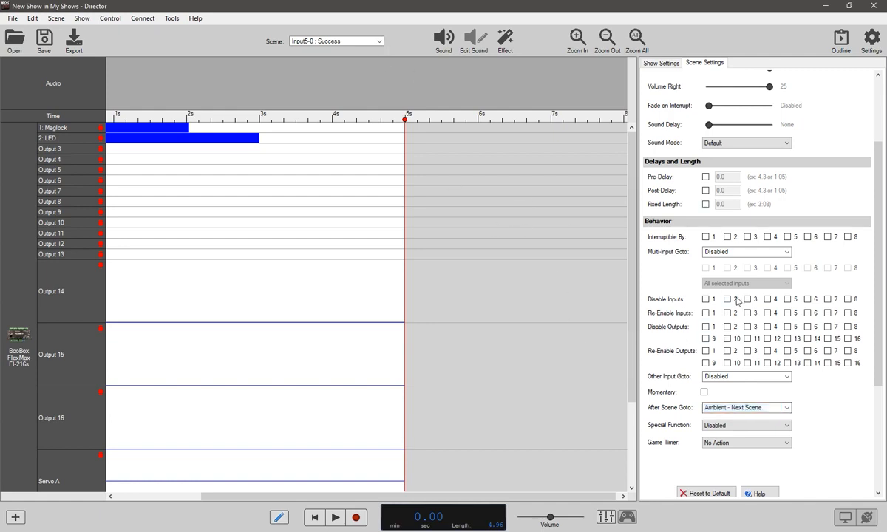
pyautogui.click(378, 42)
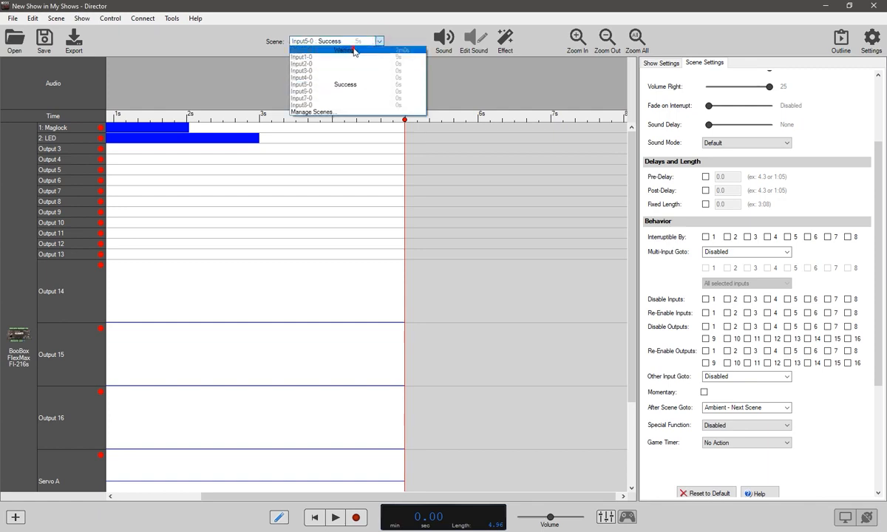
pyautogui.click(336, 48)
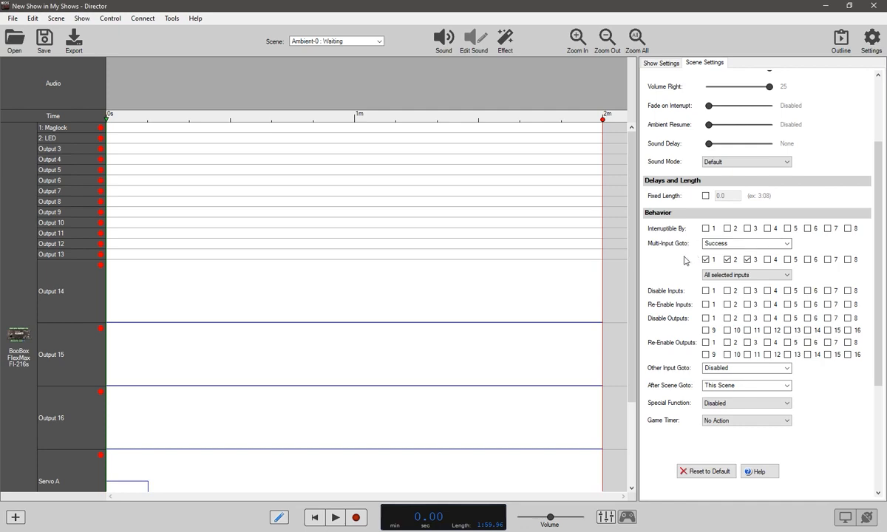
# - Try requiring only 2 of the selected inputs for the Multi-Input Goto and restore All selected inputs
pyautogui.click(785, 275)
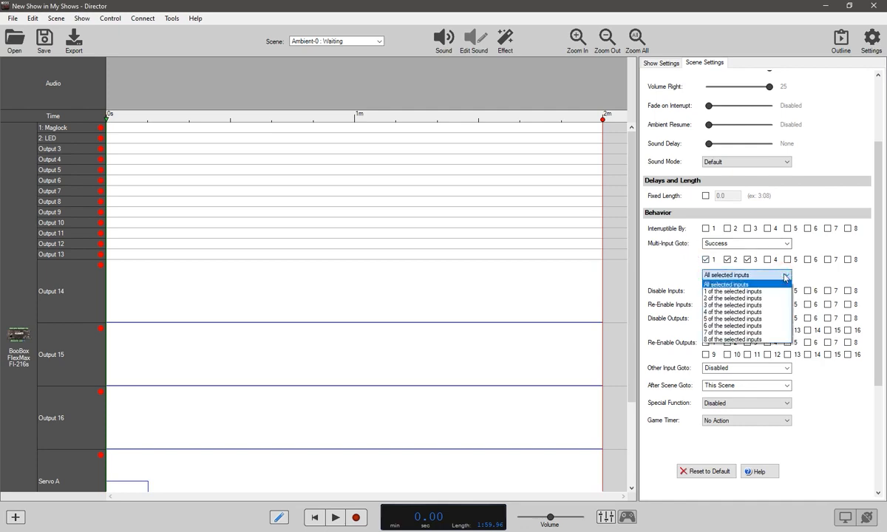
pyautogui.click(736, 297)
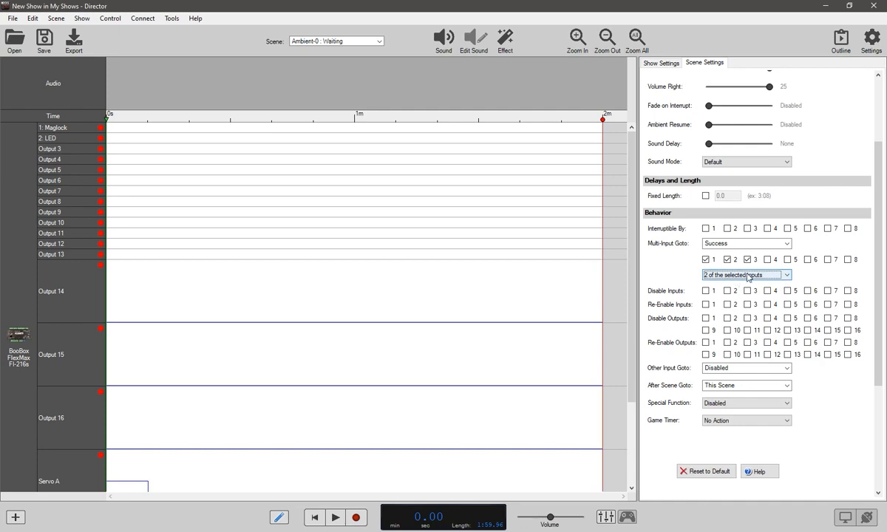
pyautogui.click(715, 276)
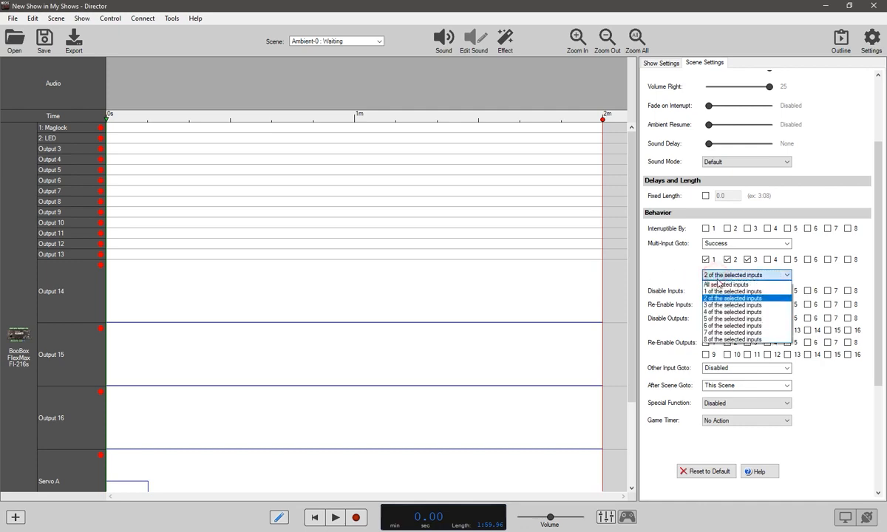
pyautogui.click(718, 282)
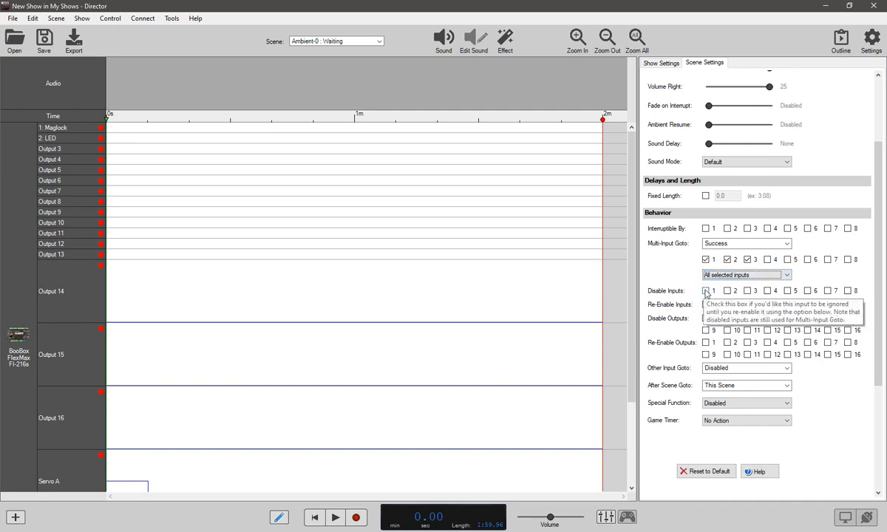
# - Try disabling inputs 1, 2 and 3 in the Ambient-0 Waiting scene and clear them again
pyautogui.click(706, 290)
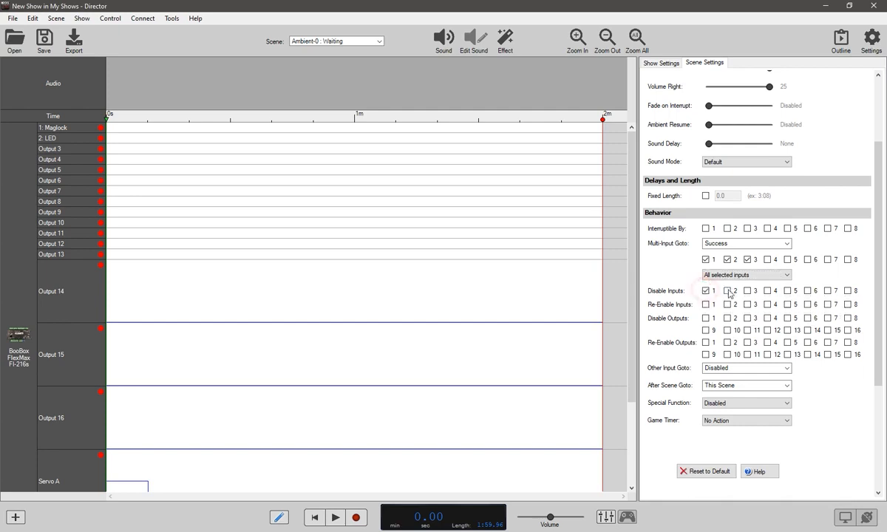
pyautogui.click(727, 290)
pyautogui.click(747, 290)
pyautogui.click(706, 290)
pyautogui.click(727, 291)
pyautogui.click(747, 291)
# - Disable inputs 1, 2 and 3 in the Input5-0 Success scene
pyautogui.click(379, 41)
pyautogui.click(357, 83)
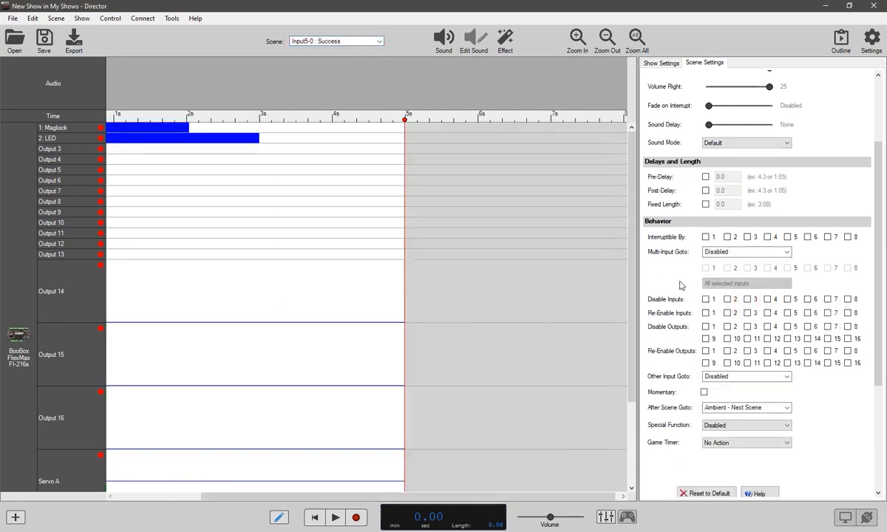
pyautogui.click(706, 299)
pyautogui.click(727, 300)
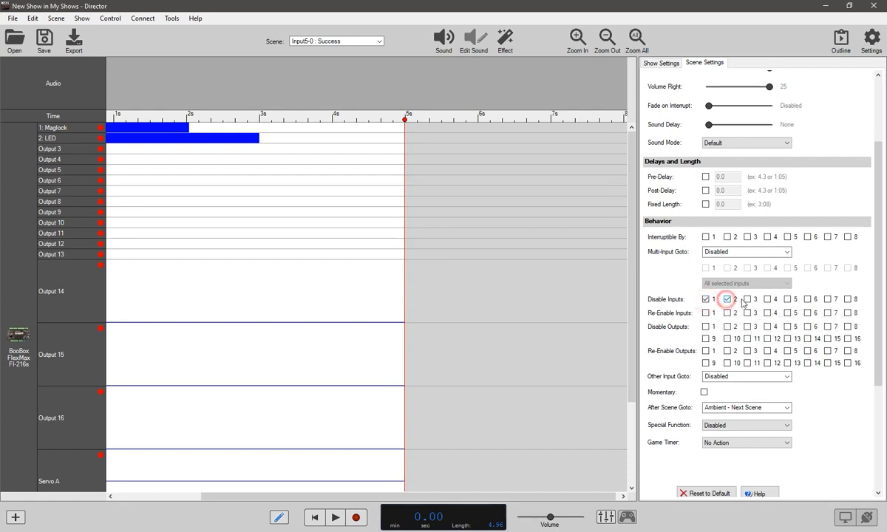
pyautogui.click(748, 299)
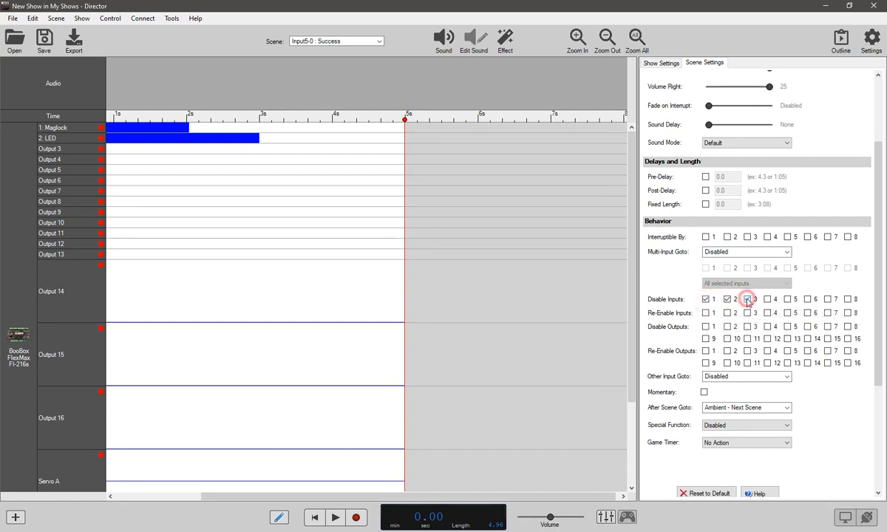
pyautogui.click(706, 299)
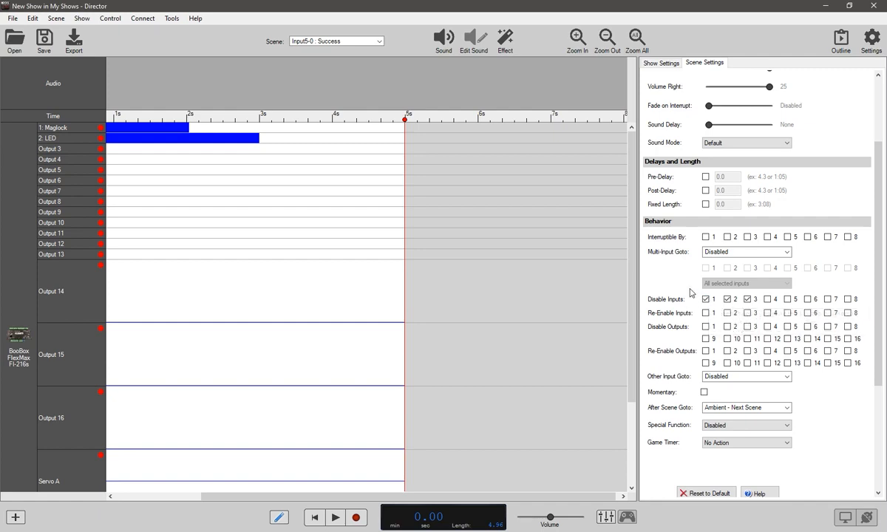
# - Compare the input disabling settings of the Ambient-0 Waiting and Input5-0 Success scenes
pyautogui.click(360, 42)
pyautogui.click(363, 52)
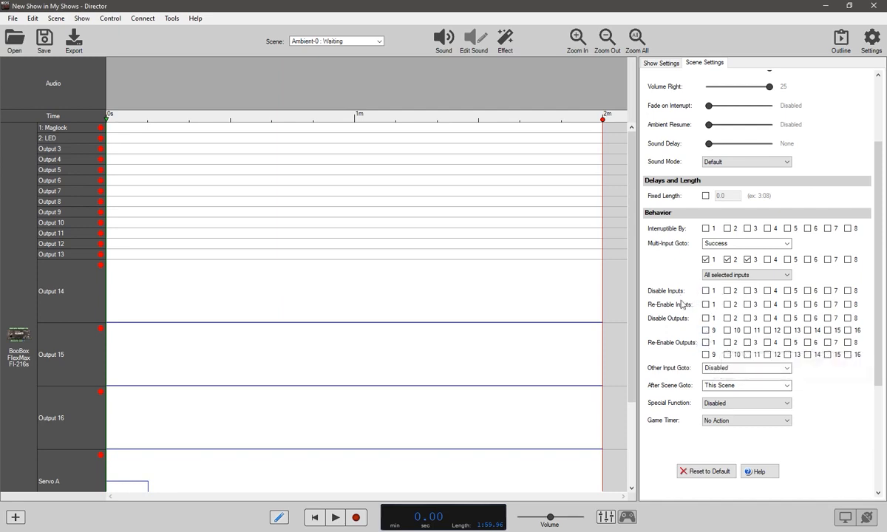
pyautogui.click(376, 41)
pyautogui.click(345, 85)
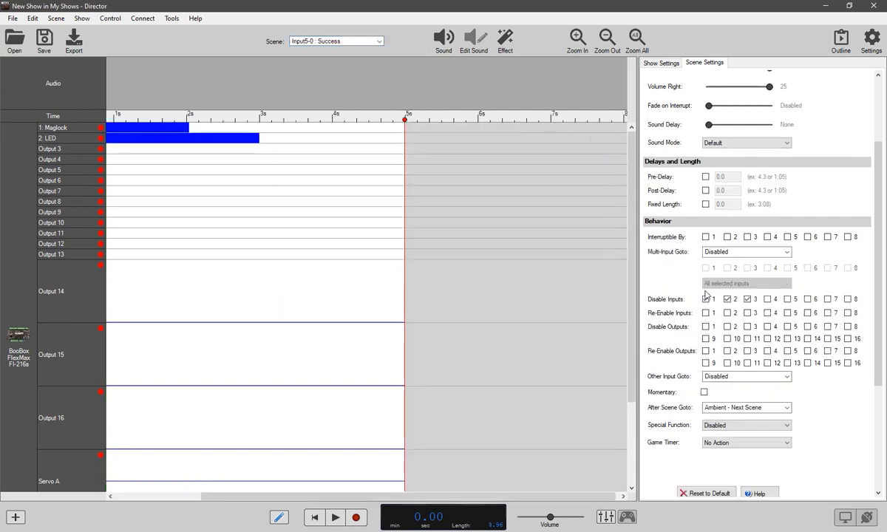
# - Try re-enabling inputs 1, 2 and 3 in the Ambient-0 Waiting scene and clear them again
pyautogui.click(377, 41)
pyautogui.click(353, 50)
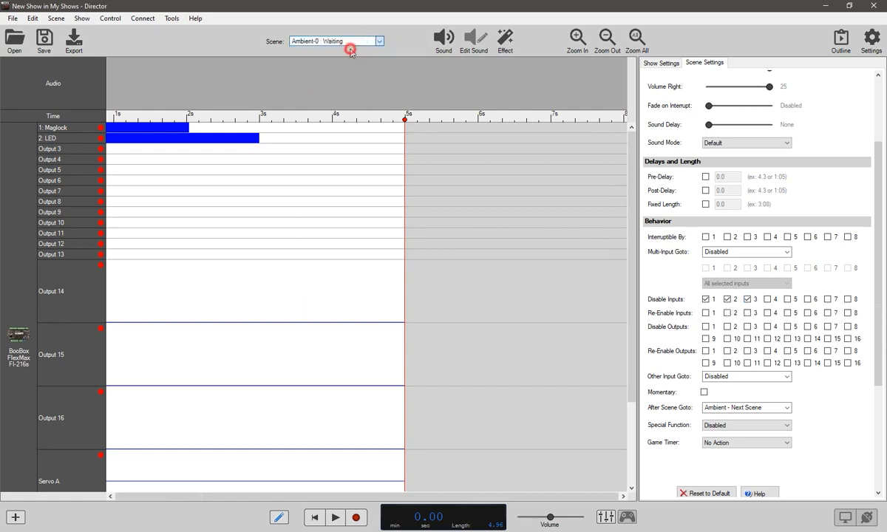
pyautogui.click(705, 303)
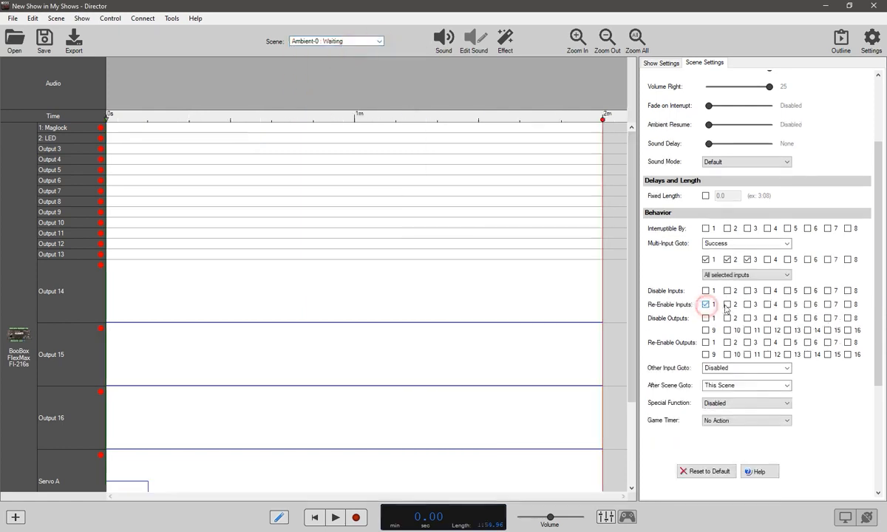
pyautogui.click(727, 304)
pyautogui.click(747, 304)
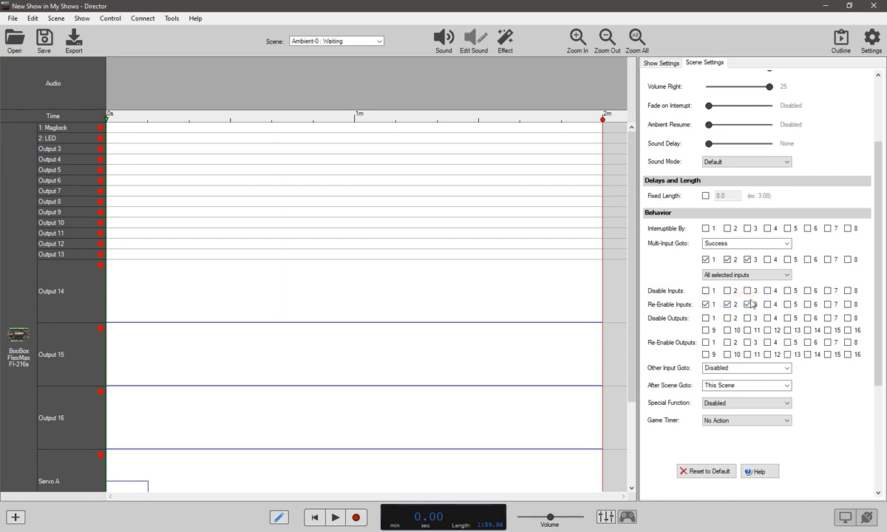
pyautogui.click(706, 304)
pyautogui.click(706, 304)
pyautogui.click(746, 304)
pyautogui.click(728, 305)
# - In the Input5-0 Success scene, turn the Maglock on for the whole scene and disable output 1
pyautogui.click(358, 41)
pyautogui.click(349, 83)
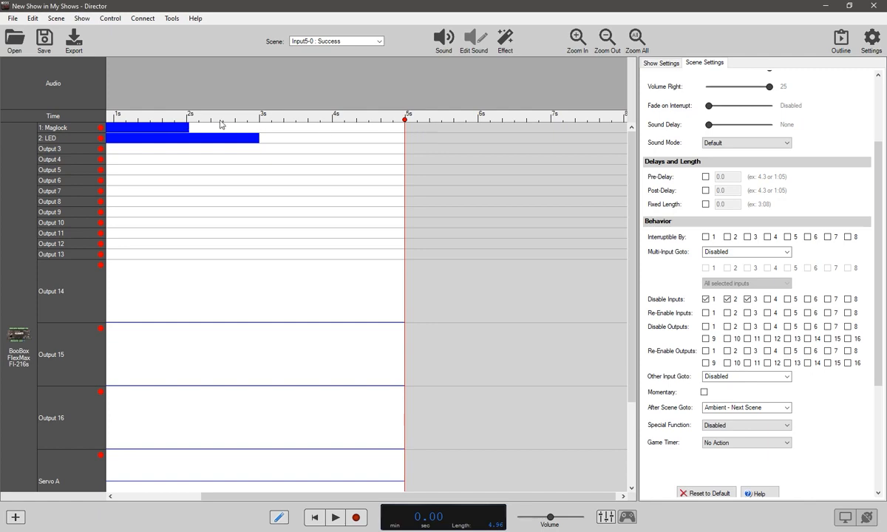
pyautogui.click(85, 126)
pyautogui.rightClick(226, 123)
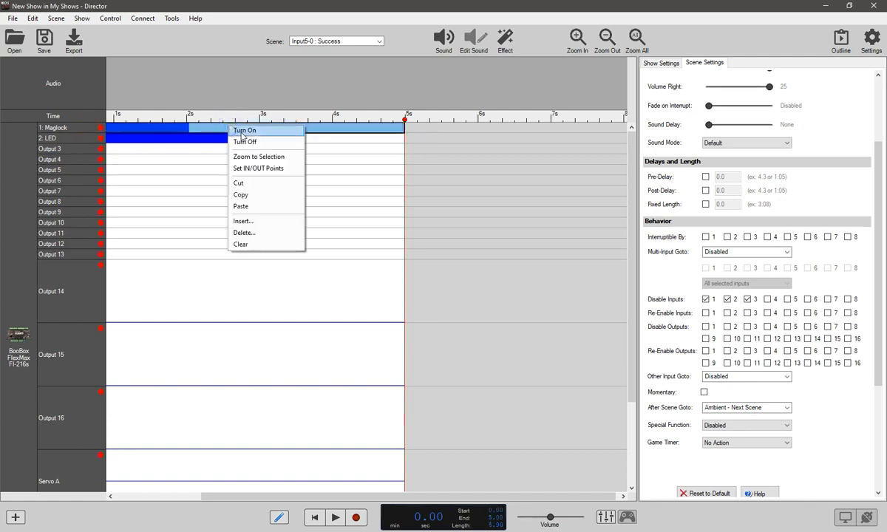
pyautogui.click(236, 128)
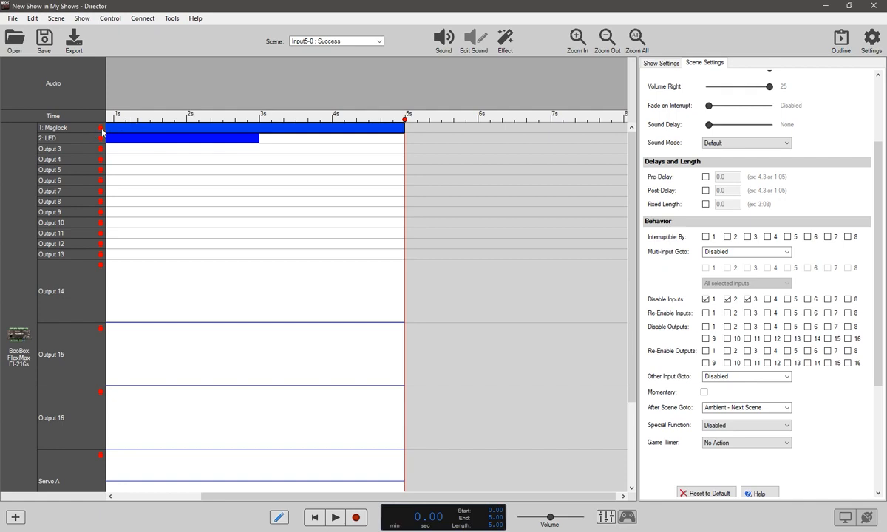
pyautogui.click(705, 327)
# - Make the Ambient-0 Waiting scene interruptible by input 4
pyautogui.click(379, 43)
pyautogui.click(373, 50)
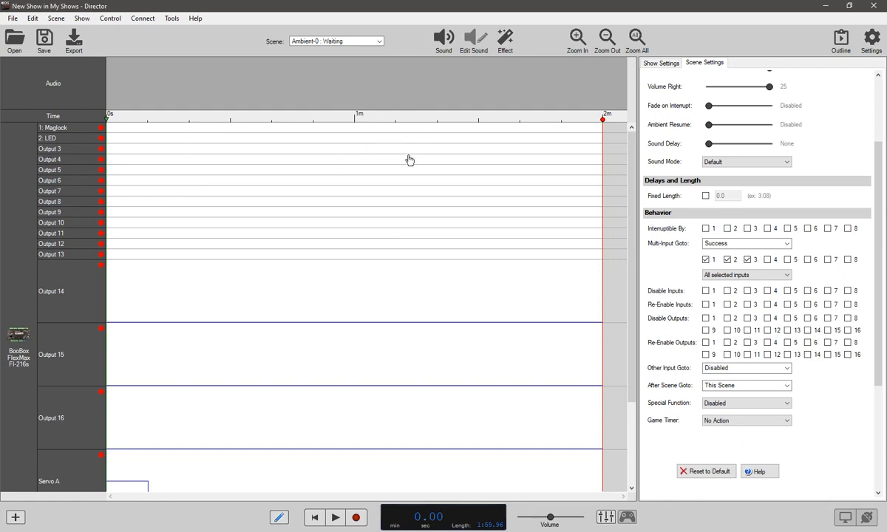
pyautogui.click(379, 41)
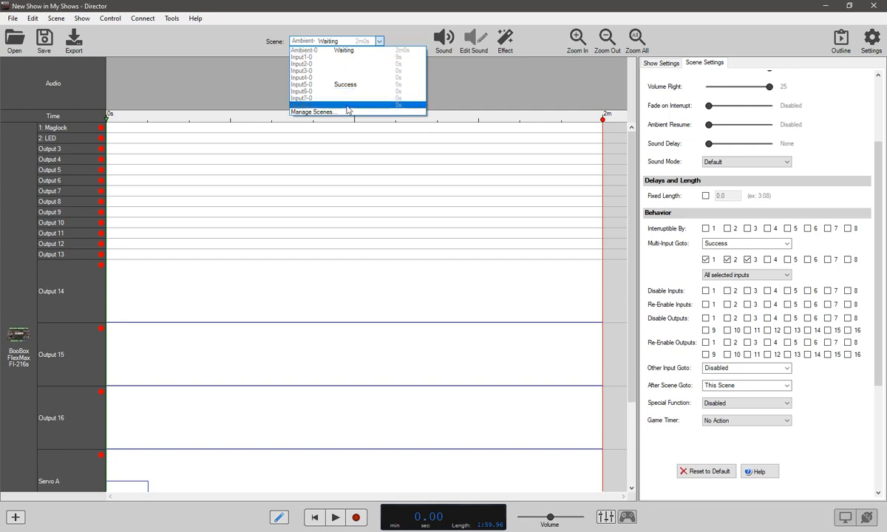
pyautogui.click(325, 49)
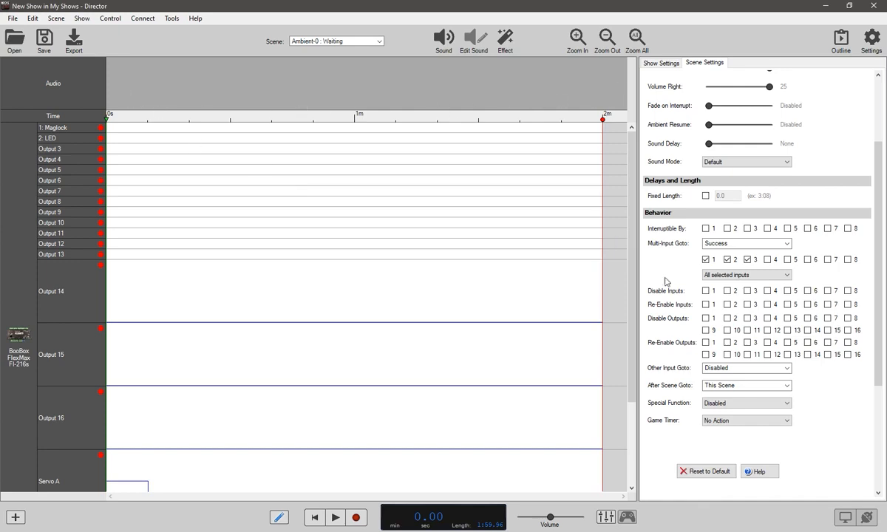
pyautogui.click(725, 370)
pyautogui.click(724, 368)
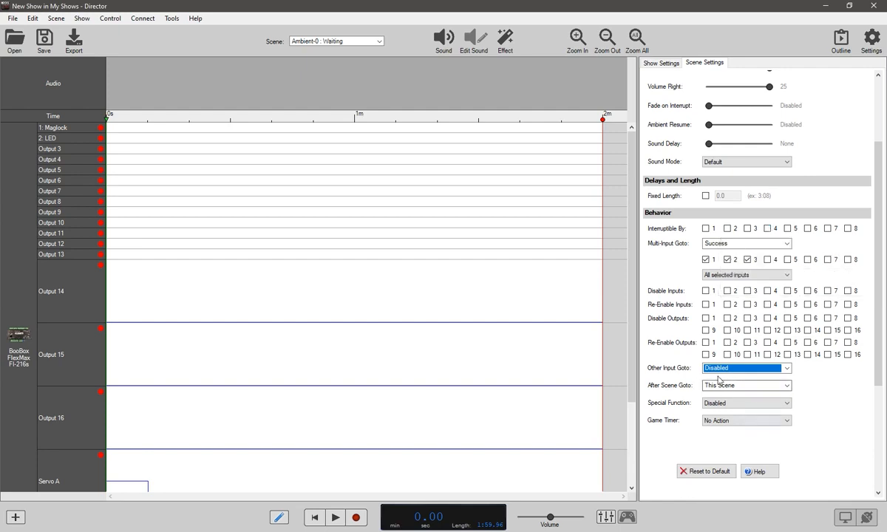
pyautogui.click(773, 232)
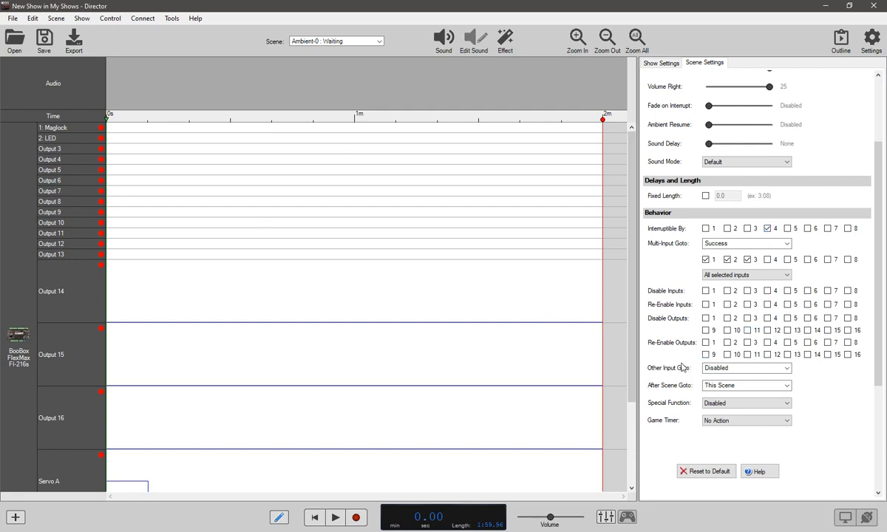
# - Set the Waiting scene's Other Input Goto to the Input1-0 scene
pyautogui.moveTo(726, 370)
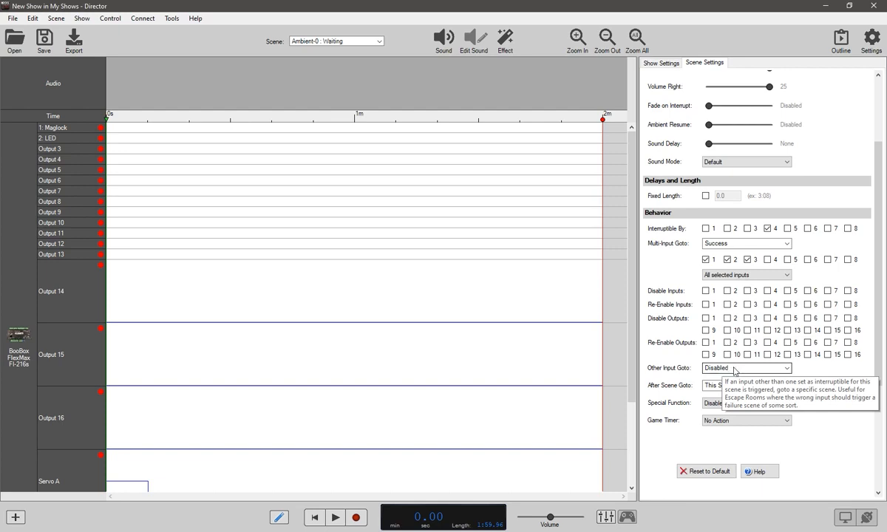
pyautogui.click(734, 369)
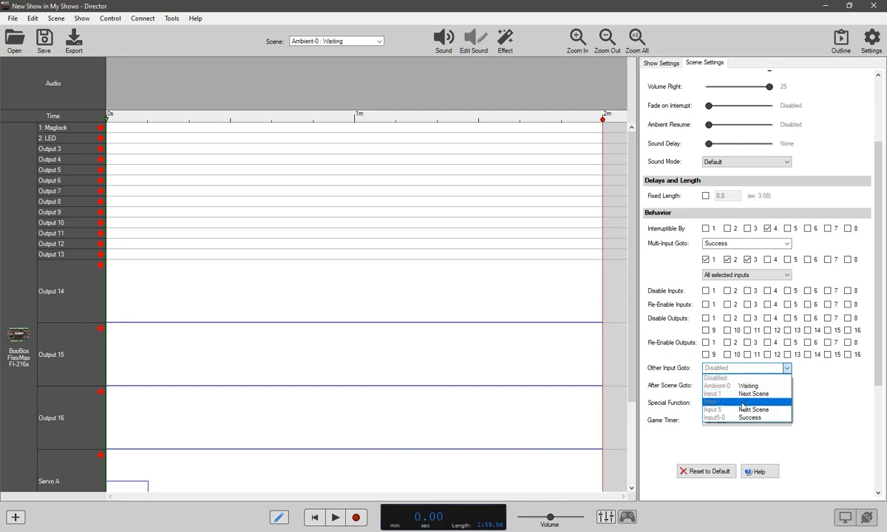
pyautogui.click(743, 402)
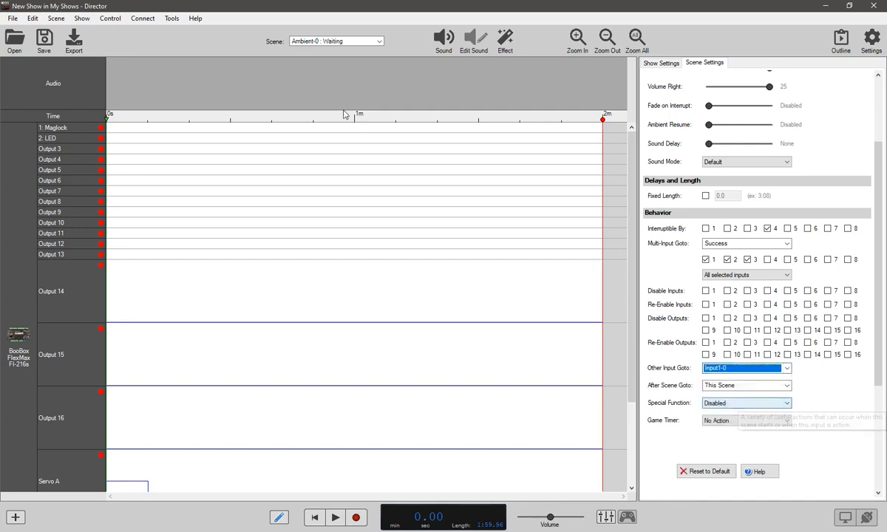
# - Give the Input1 scene the custom name Fail in the Scene Manager
pyautogui.click(351, 43)
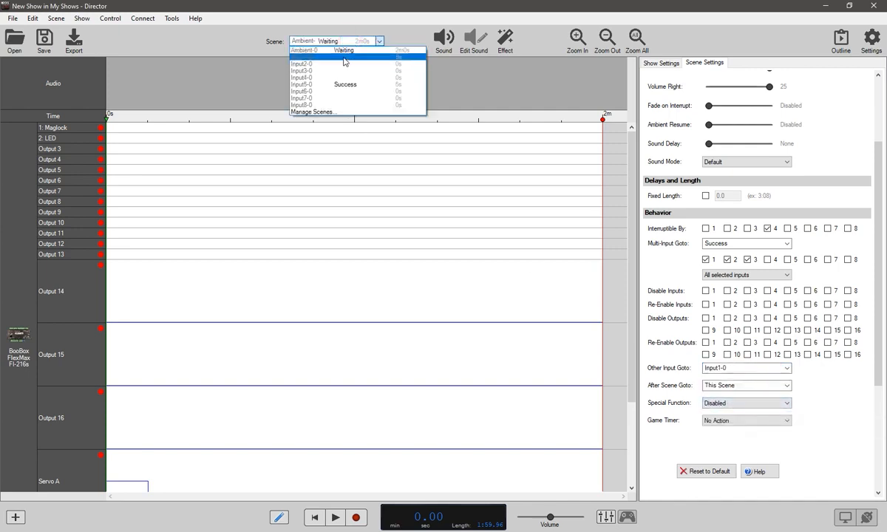
pyautogui.click(314, 112)
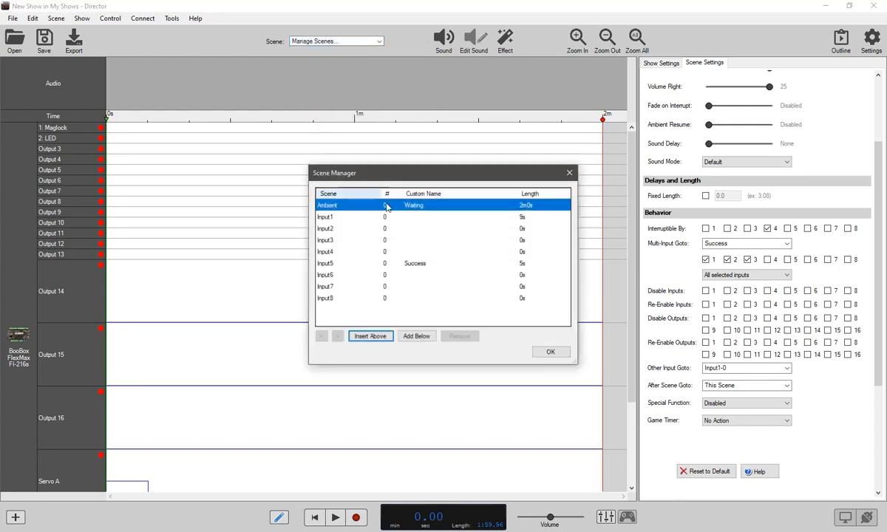
pyautogui.click(412, 216)
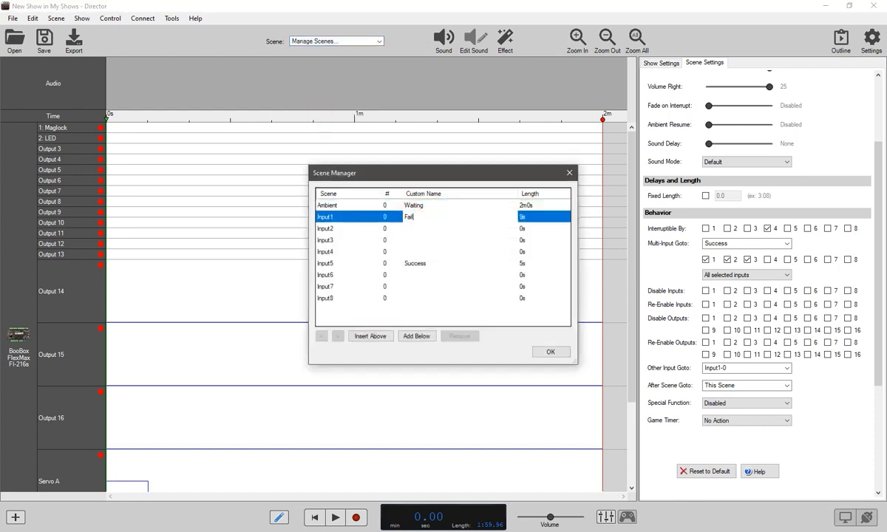
pyautogui.click(550, 353)
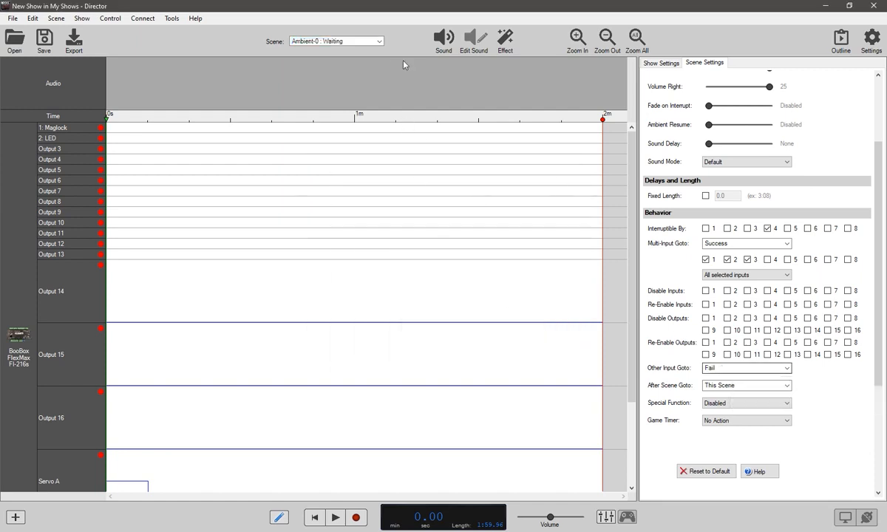
# - Set the Input1-0 Fail scene's After Scene Goto to Waiting
pyautogui.click(378, 41)
pyautogui.click(350, 59)
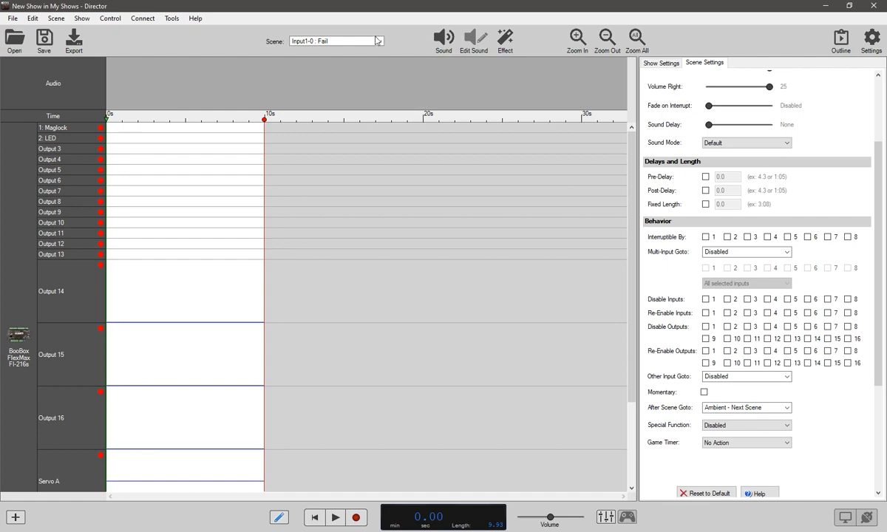
pyautogui.click(353, 40)
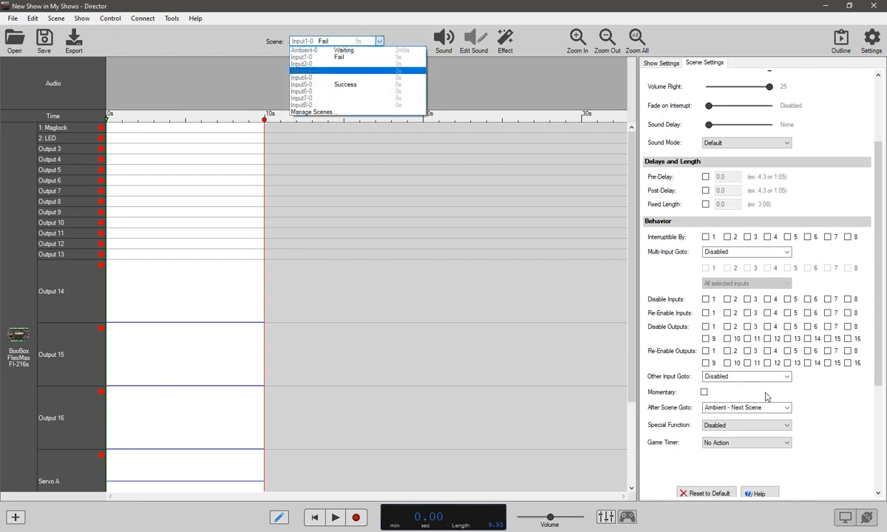
pyautogui.click(766, 394)
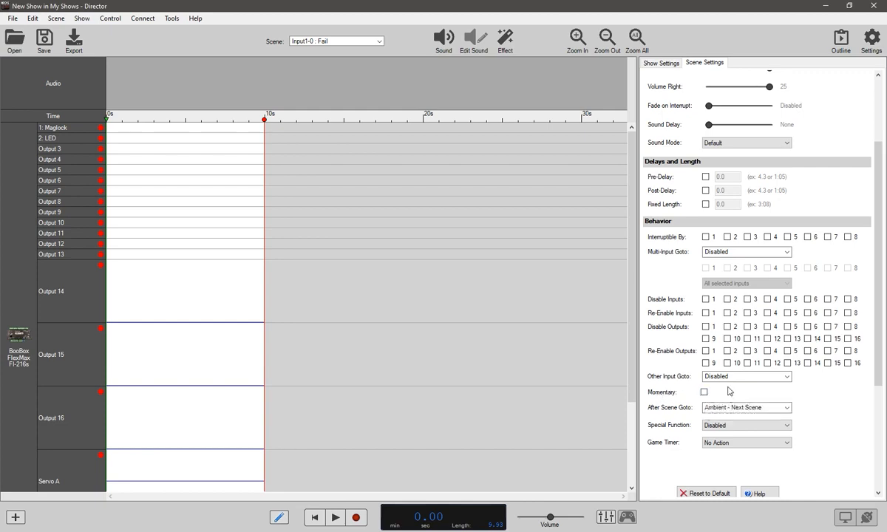
pyautogui.moveTo(734, 414)
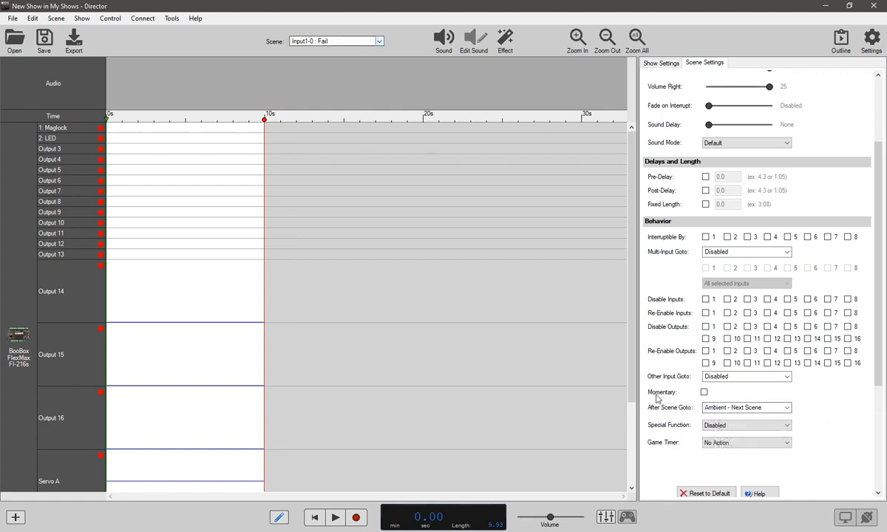
pyautogui.click(720, 406)
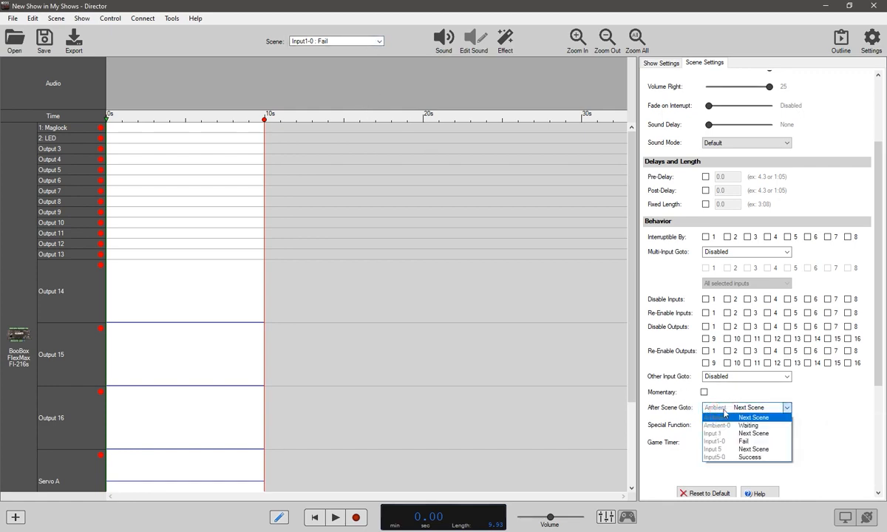
pyautogui.click(736, 427)
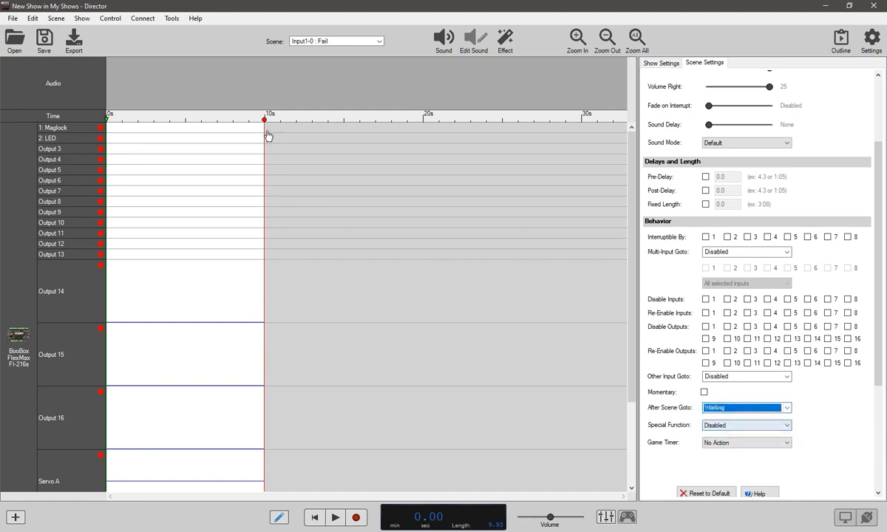
# - Return to the Ambient-0 Waiting scene and review its Multi-Input Goto and Other Input Goto settings
pyautogui.click(223, 126)
pyautogui.click(380, 42)
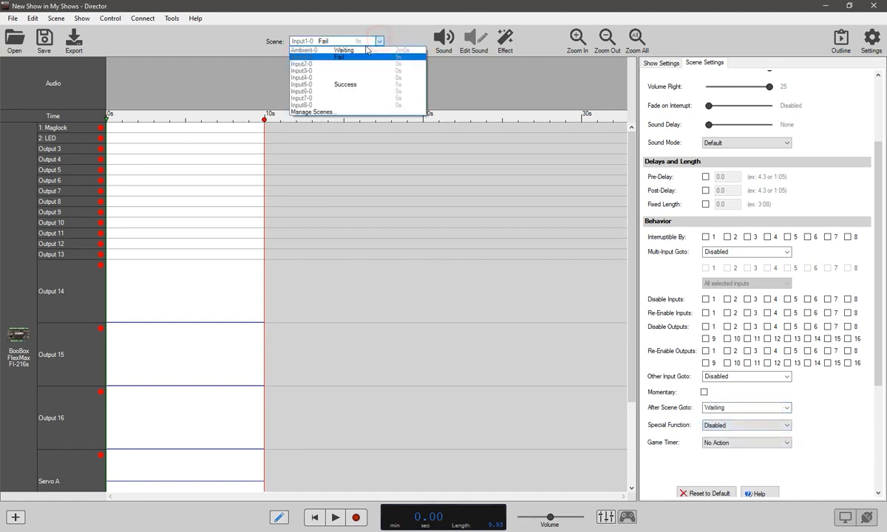
pyautogui.click(328, 49)
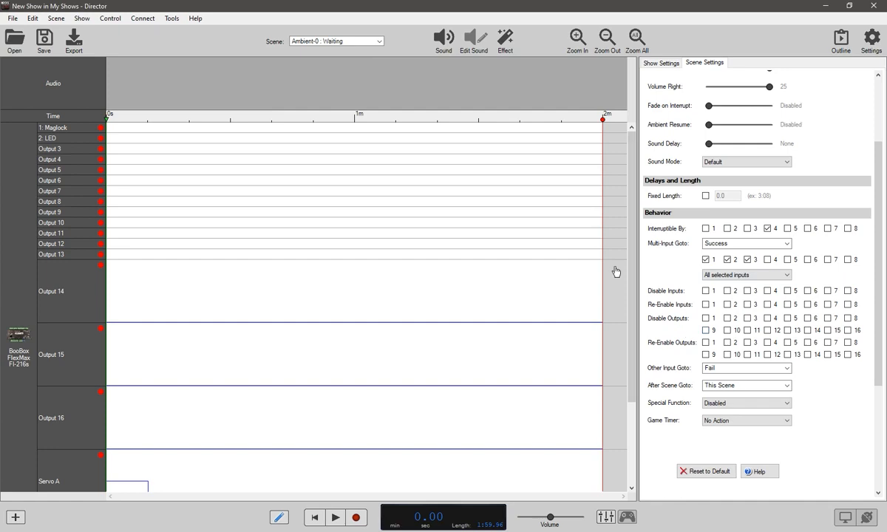
pyautogui.click(748, 260)
# - Switch to the Input5-0 Success scene and set its After Scene Goto to Waiting
pyautogui.click(364, 42)
pyautogui.click(364, 42)
pyautogui.click(384, 42)
pyautogui.click(351, 84)
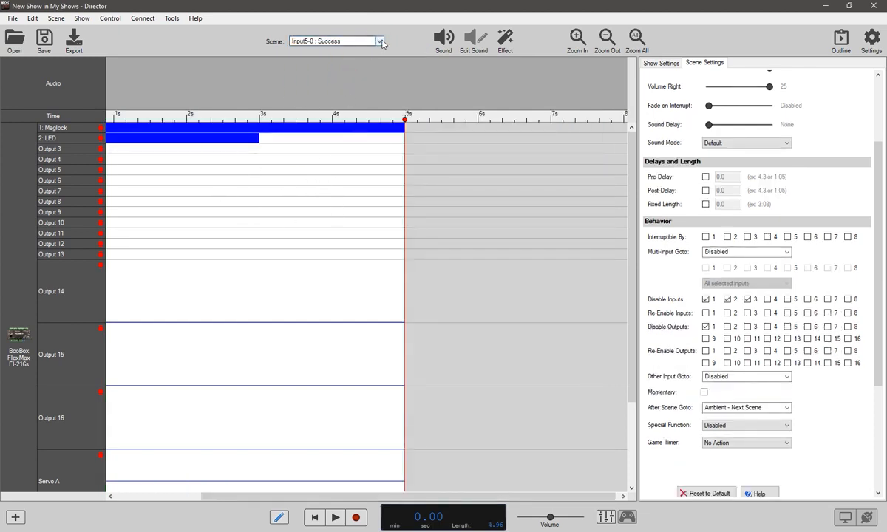
pyautogui.click(746, 407)
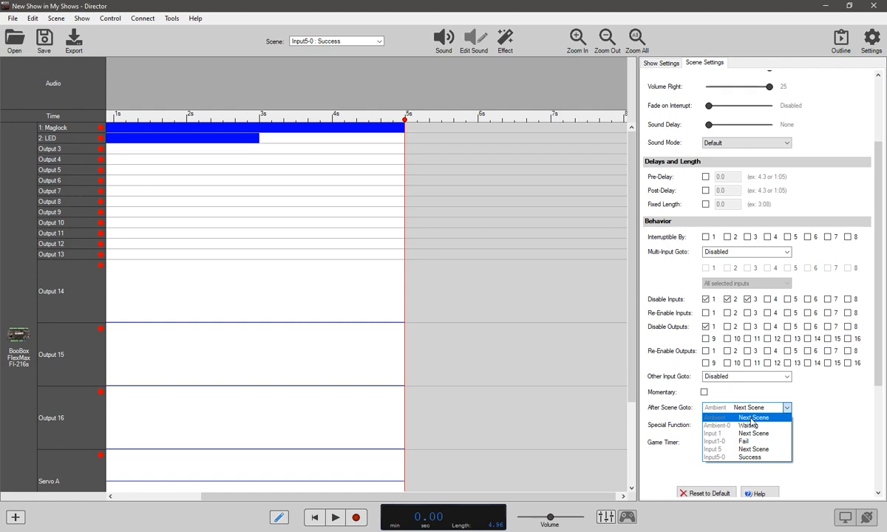
pyautogui.click(749, 418)
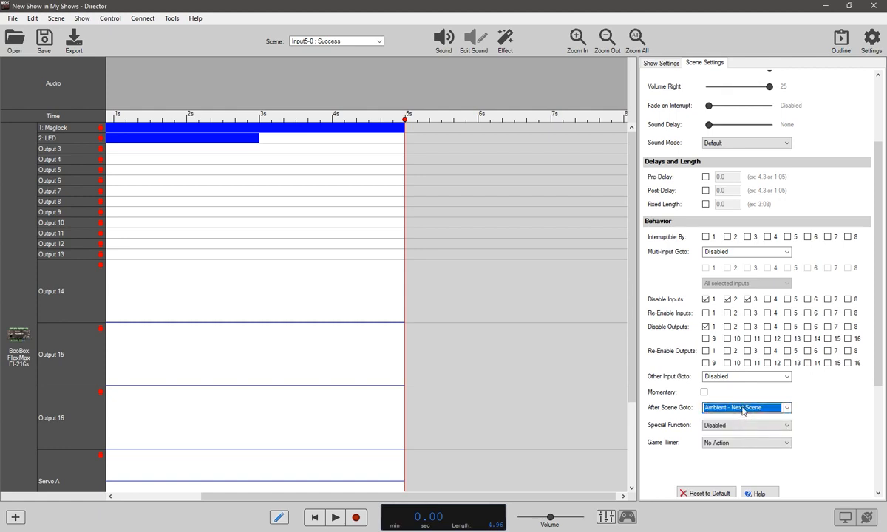
pyautogui.click(742, 408)
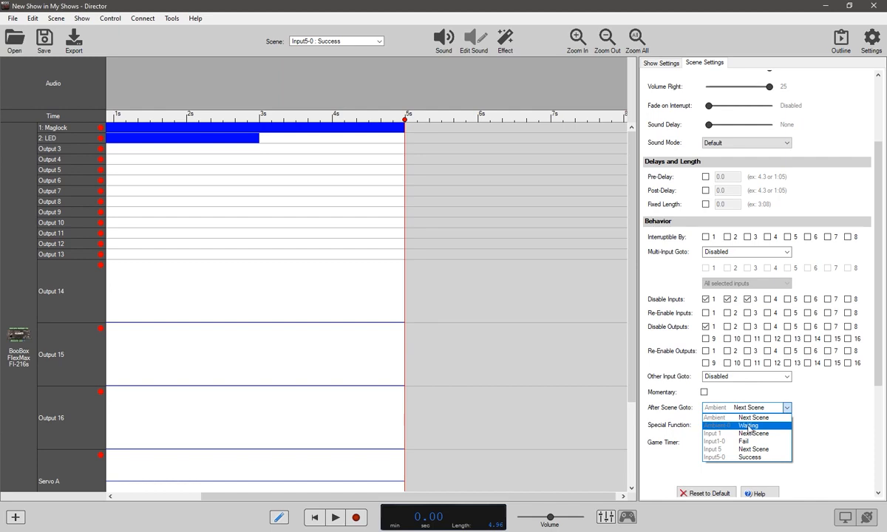
pyautogui.click(745, 426)
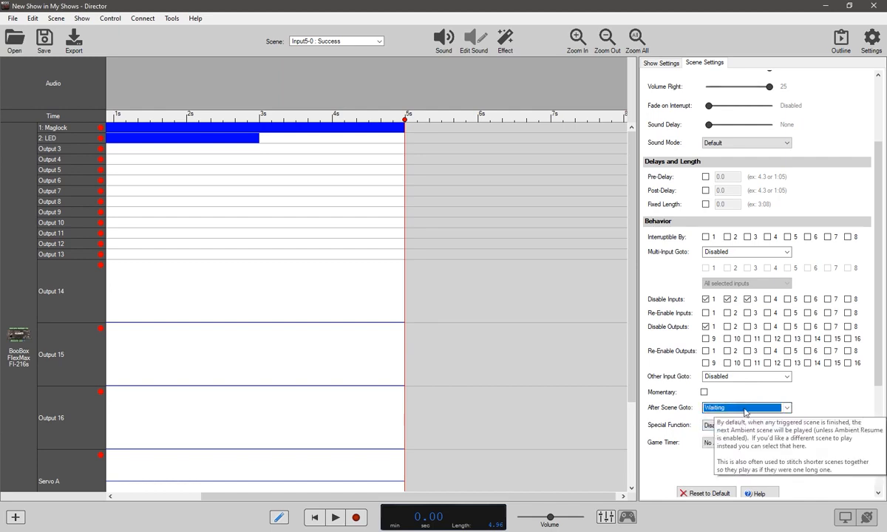
# - Try Ambient Next Scene as the Success scene's After Scene Goto and restore Waiting
pyautogui.click(745, 411)
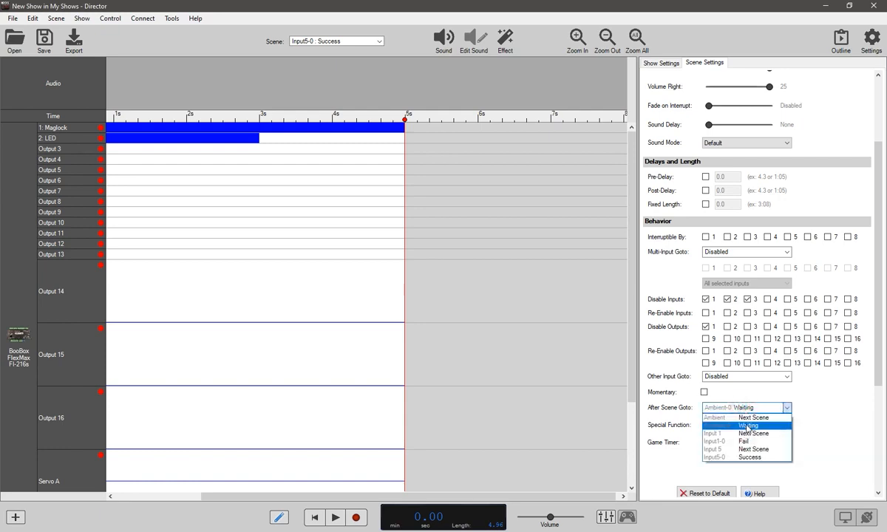
pyautogui.click(746, 426)
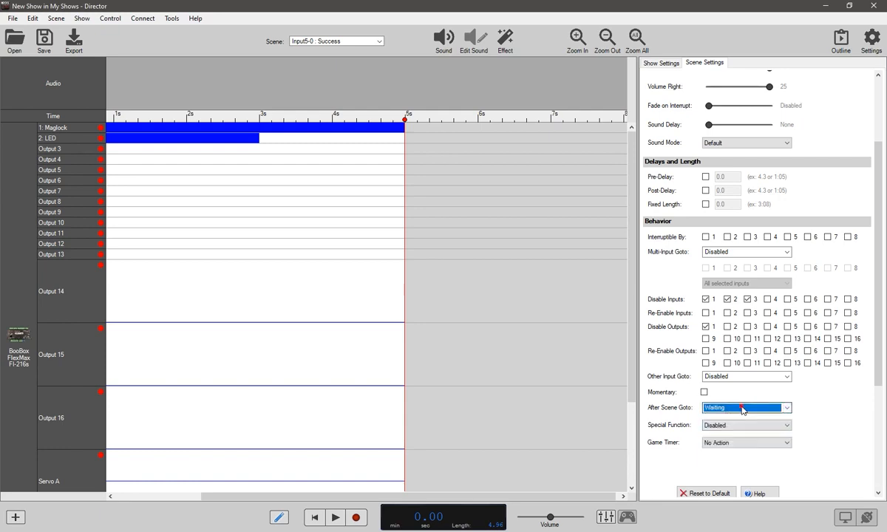
pyautogui.click(742, 408)
pyautogui.click(752, 418)
pyautogui.click(749, 408)
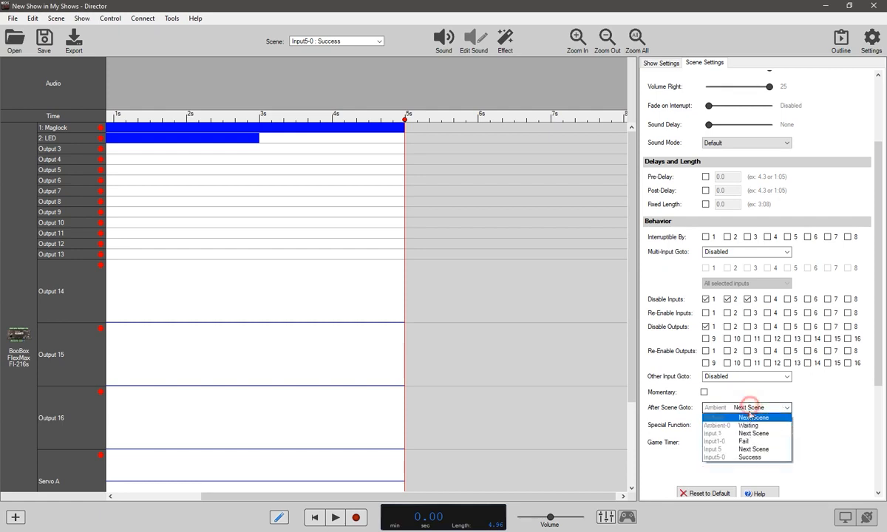
pyautogui.click(748, 426)
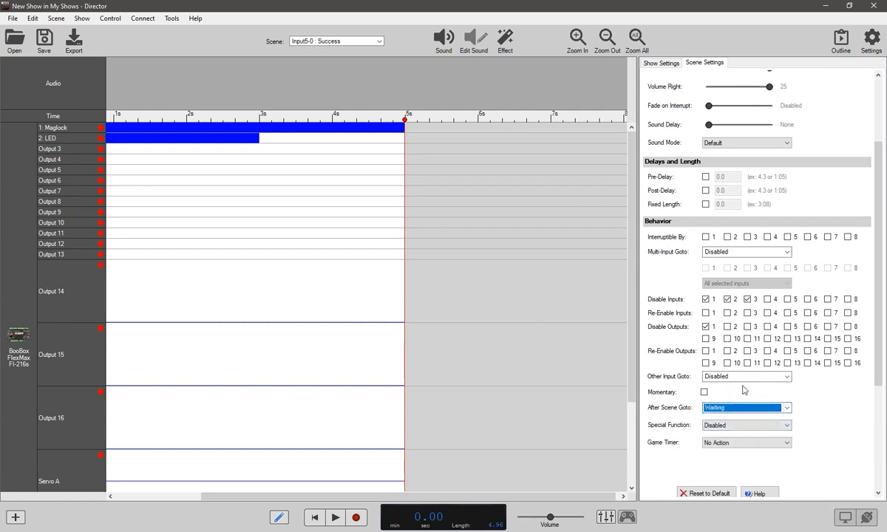
# - Review the Special Function choices and read the Special Function and Game Timer sections of the scene settings help
pyautogui.click(719, 427)
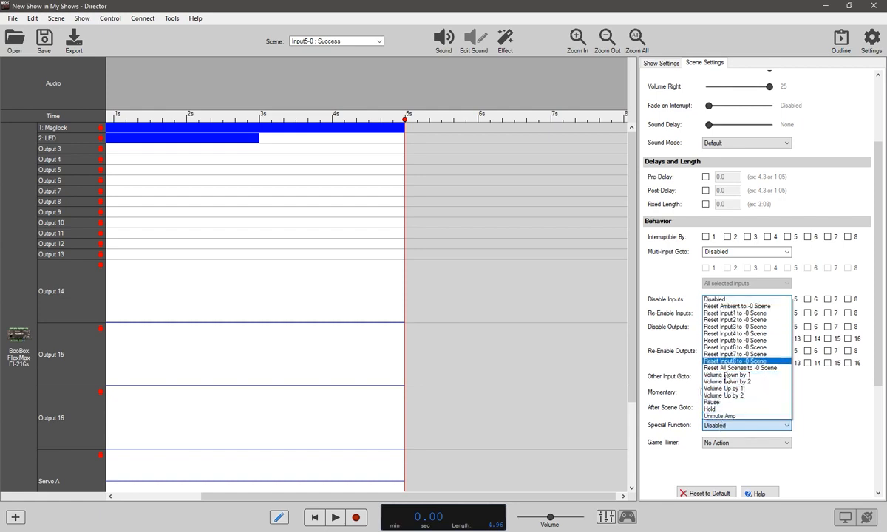
pyautogui.click(725, 424)
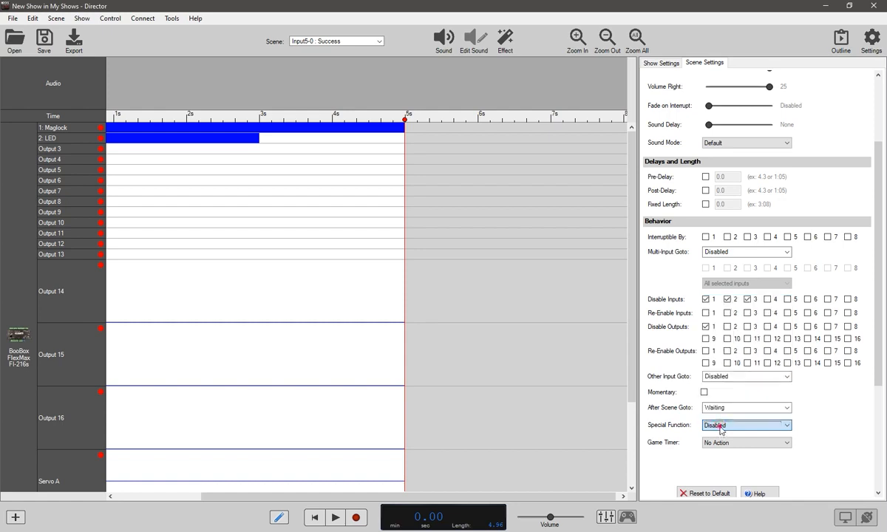
pyautogui.scroll(-1, 755, 492)
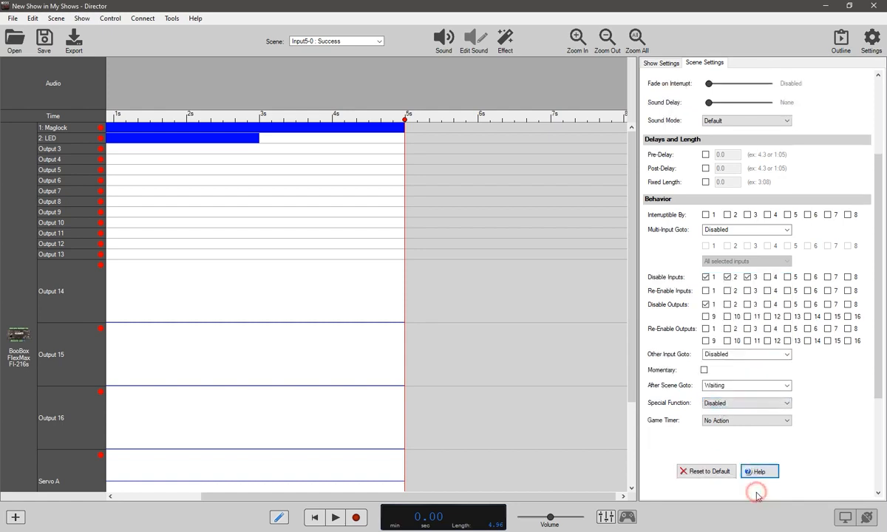
pyautogui.click(758, 471)
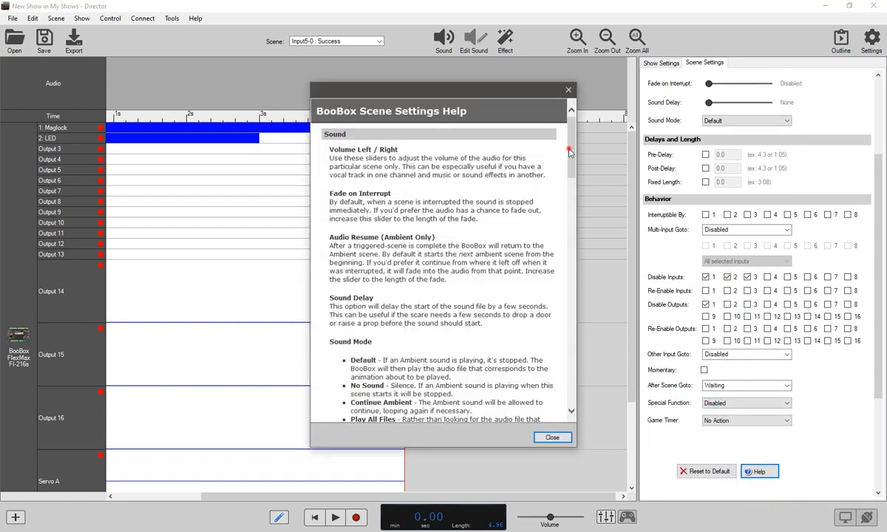
pyautogui.moveTo(569, 152); pyautogui.dragTo(588, 384)
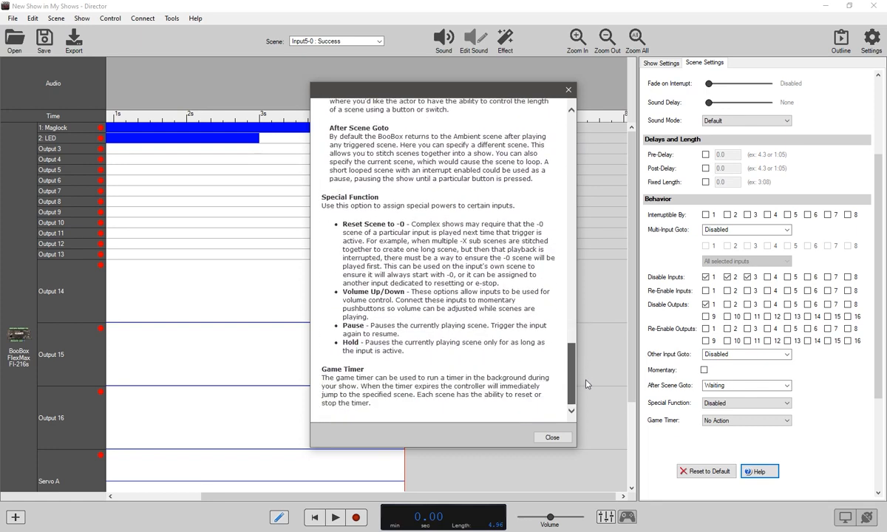
pyautogui.click(552, 437)
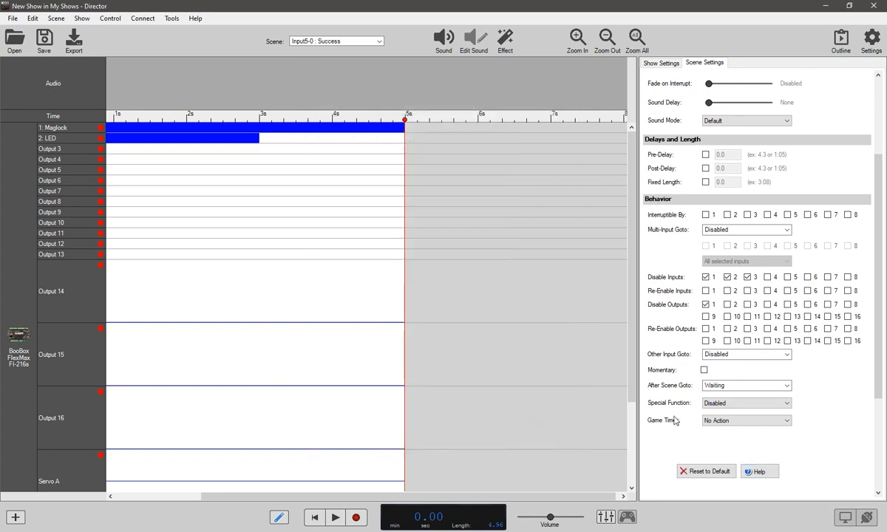
# - Set the Success scene's Game Timer to 60 minutes and check which scenes are offered for its expiration
pyautogui.click(729, 423)
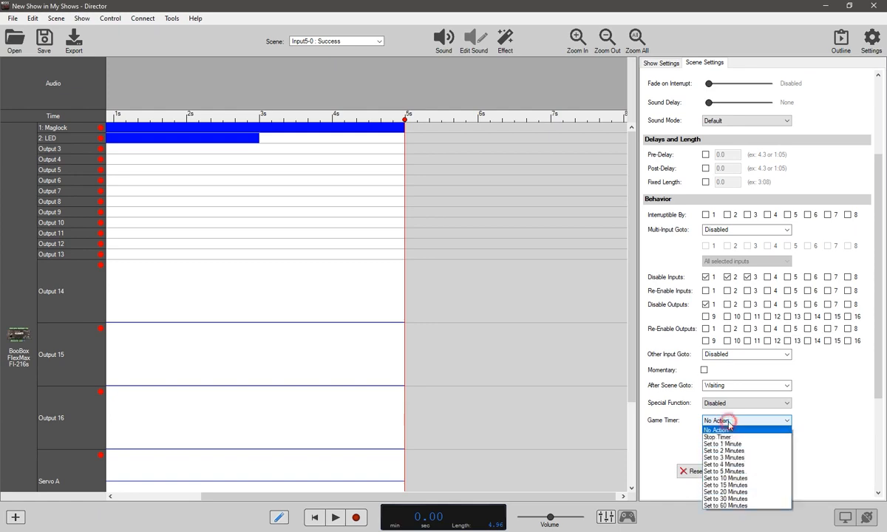
pyautogui.click(714, 428)
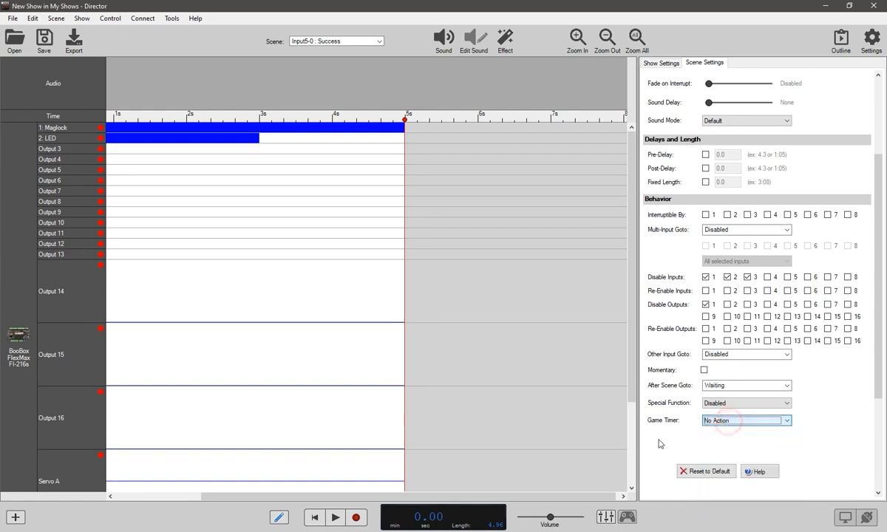
pyautogui.click(713, 427)
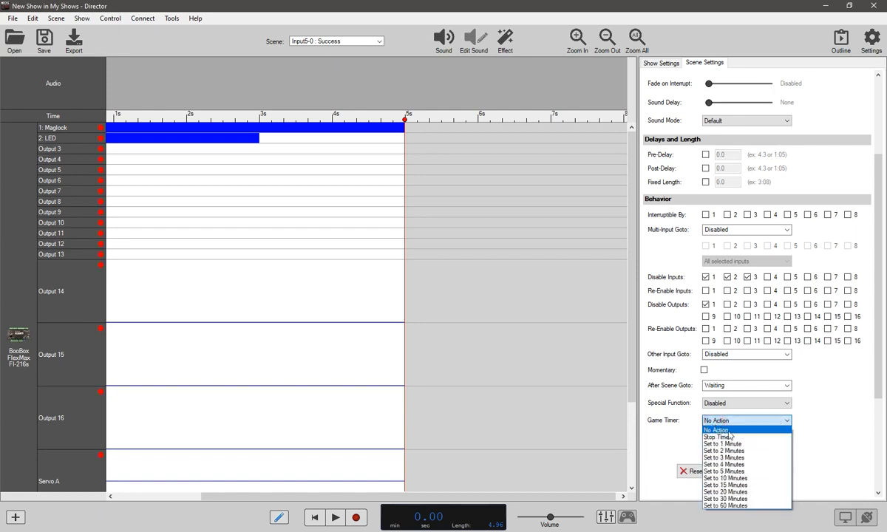
pyautogui.click(728, 505)
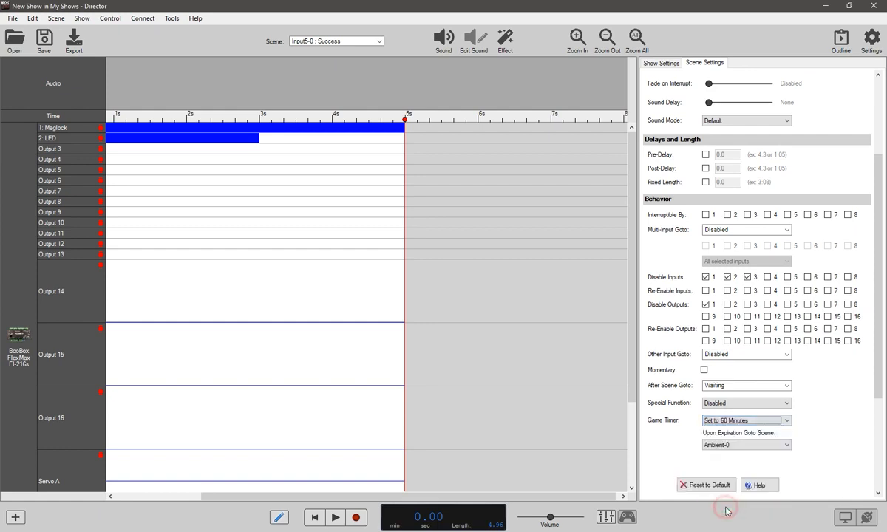
pyautogui.click(741, 446)
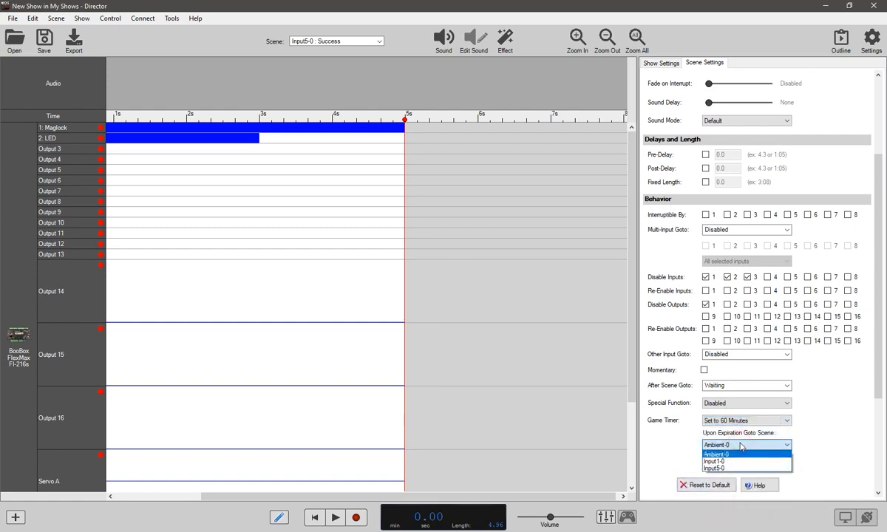
pyautogui.click(741, 446)
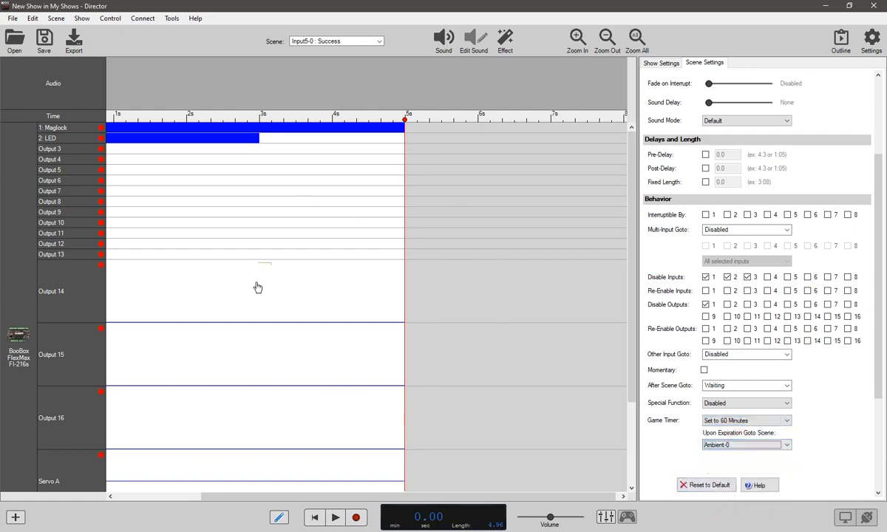
# - Return to the Success scene after a look at Waiting and set its Game Timer back to No Action
pyautogui.click(377, 42)
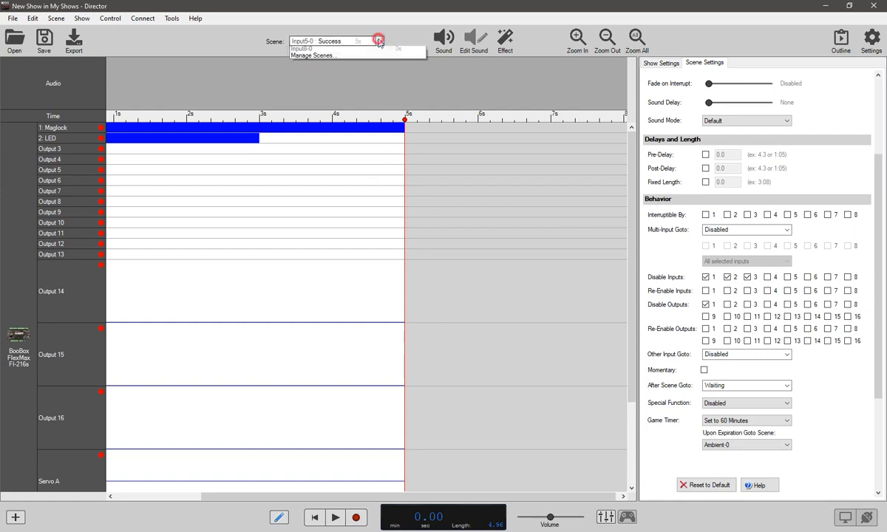
pyautogui.click(341, 50)
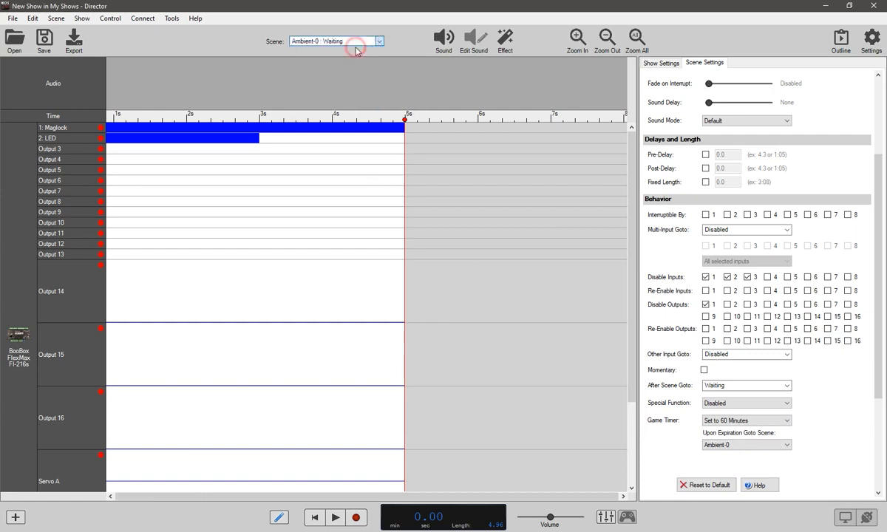
pyautogui.click(378, 42)
pyautogui.click(356, 84)
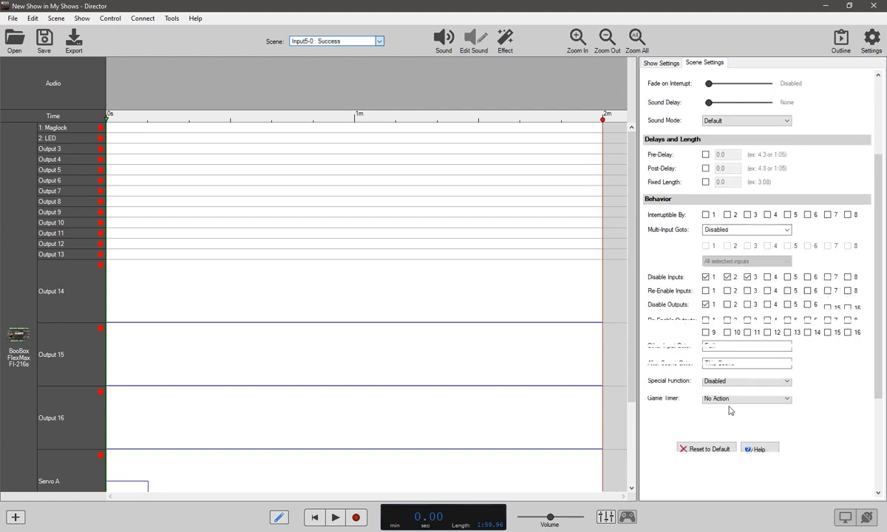
pyautogui.click(725, 421)
pyautogui.click(709, 430)
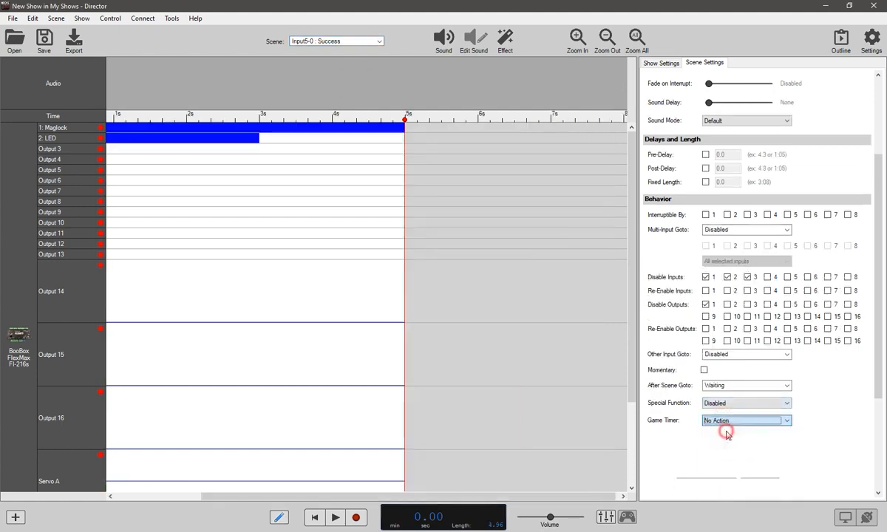
# - In the Ambient-0 Waiting scene, set the Game Timer to 60 minutes with Input1-0 as its expiration scene
pyautogui.click(382, 41)
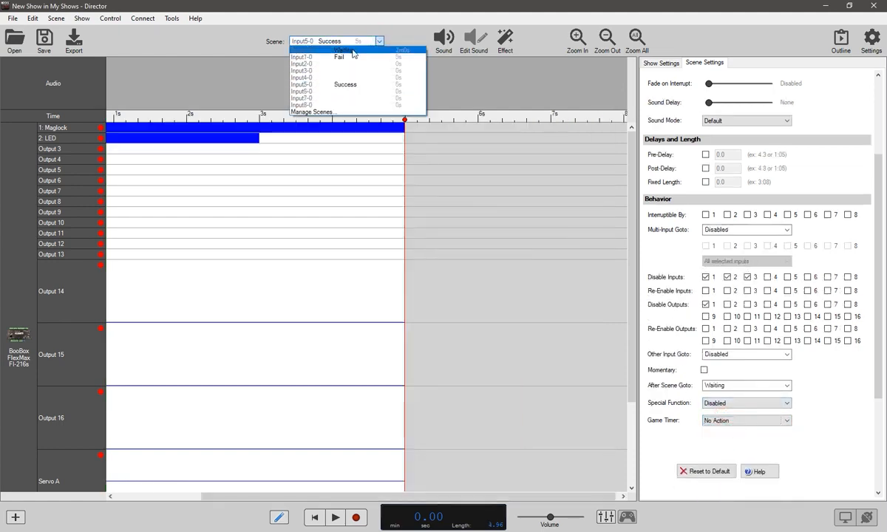
pyautogui.click(330, 47)
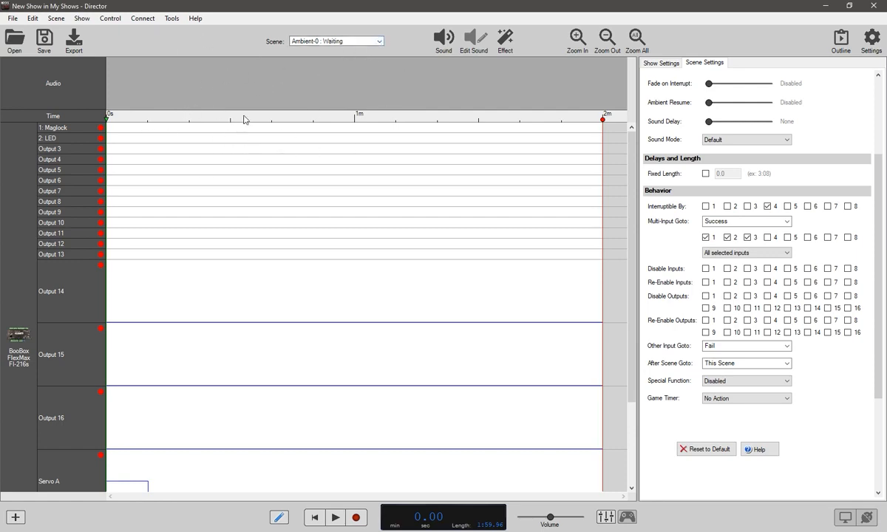
pyautogui.click(378, 40)
pyautogui.click(378, 41)
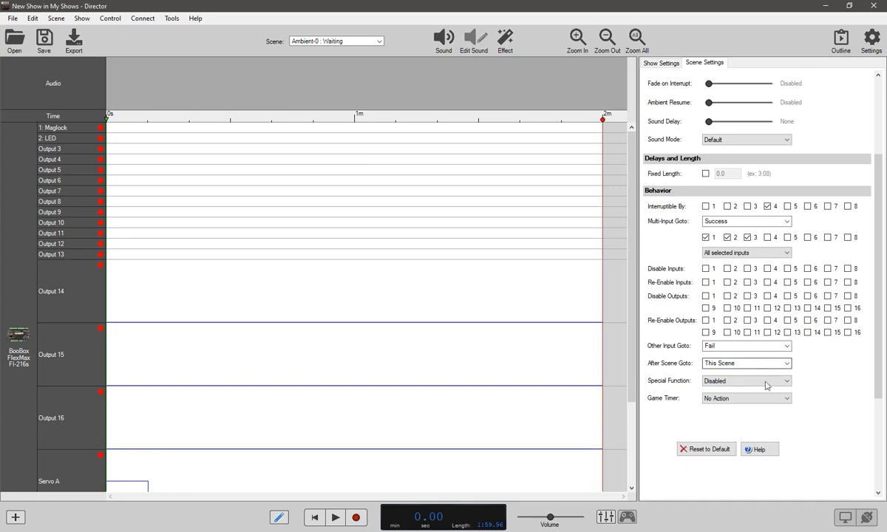
pyautogui.click(740, 398)
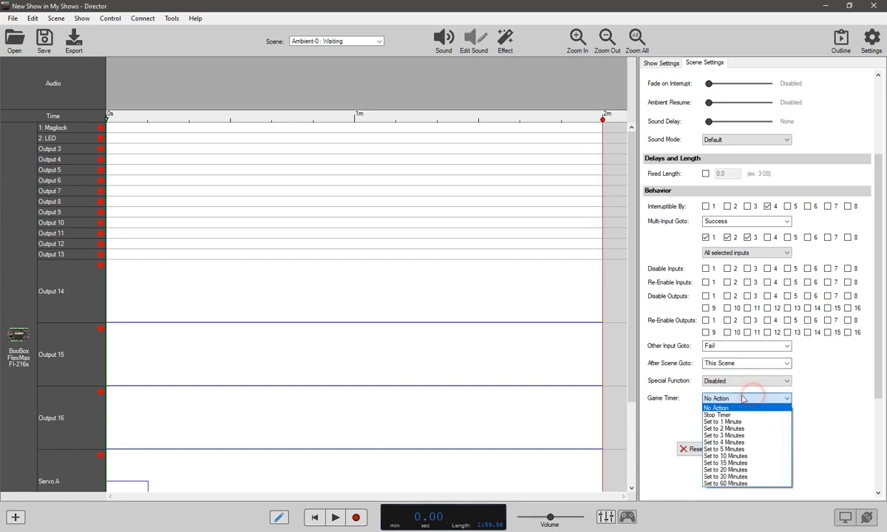
pyautogui.click(750, 483)
pyautogui.click(736, 434)
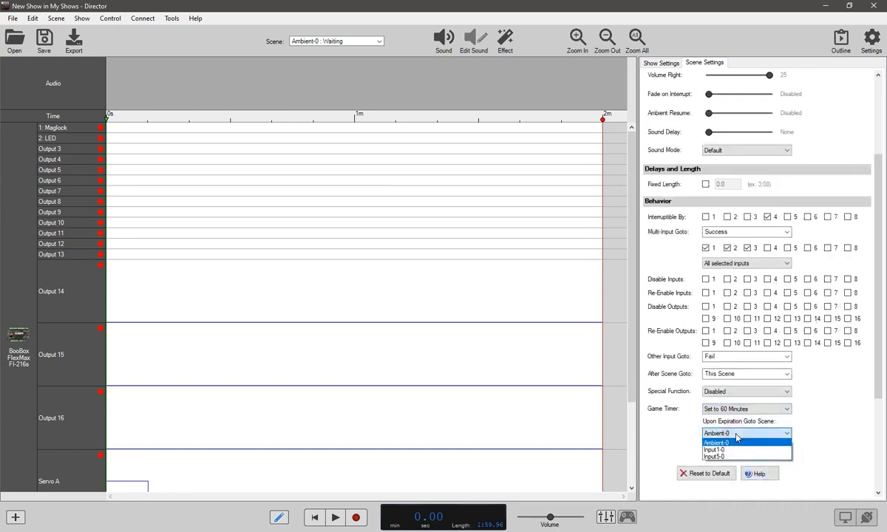
pyautogui.click(735, 435)
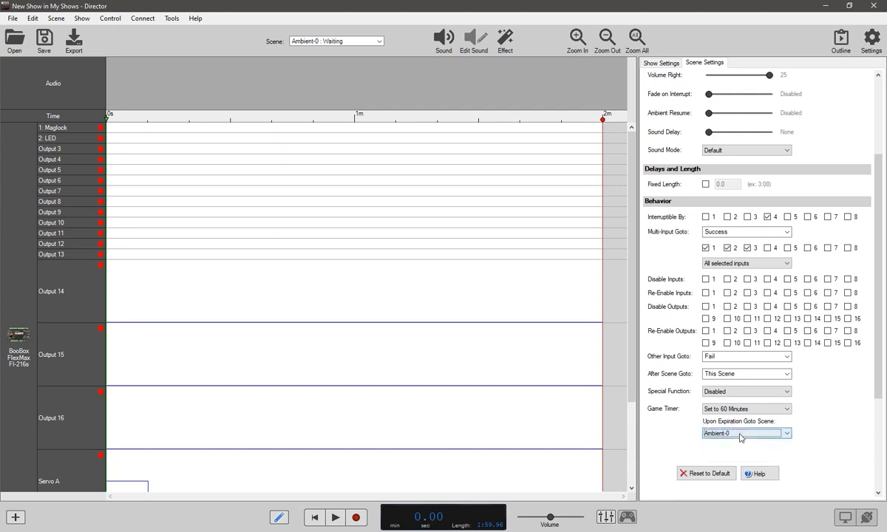
pyautogui.click(738, 436)
pyautogui.click(728, 450)
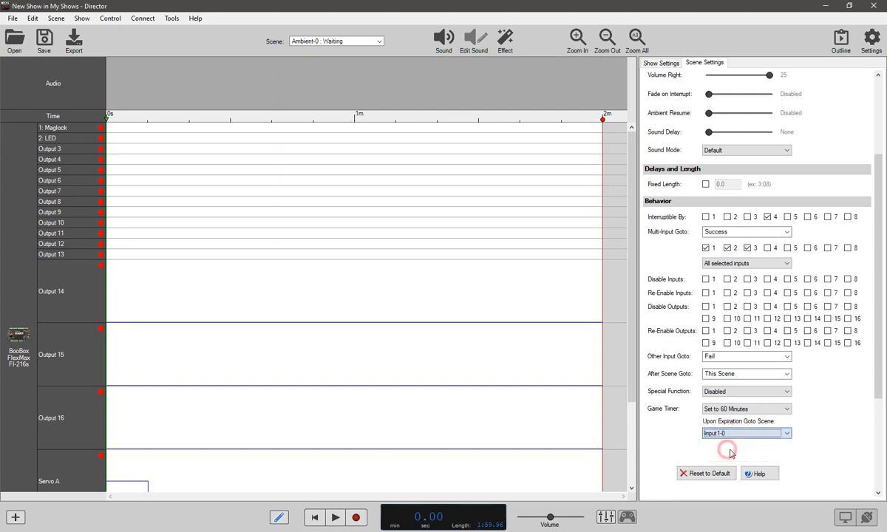
# - Give the Input6 scene the custom name Game Over in the Scene Manager and extend its length to about 10 seconds
pyautogui.click(381, 42)
pyautogui.click(360, 56)
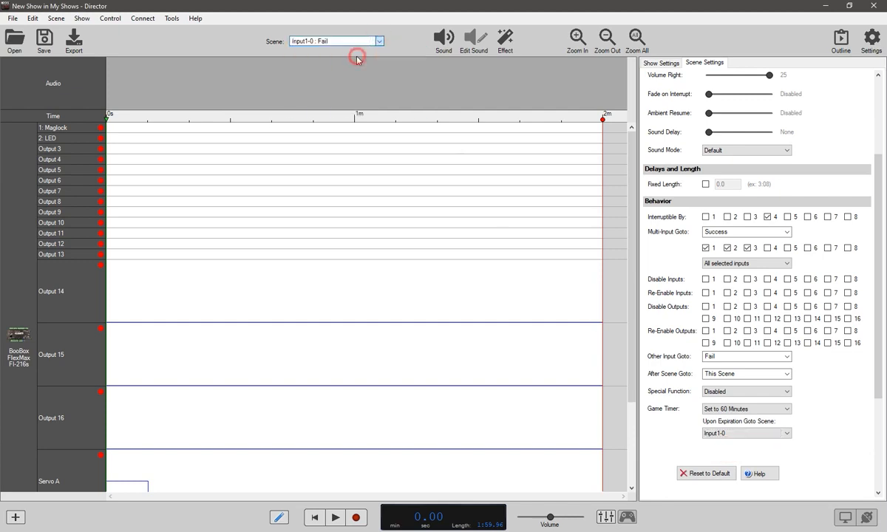
pyautogui.click(378, 42)
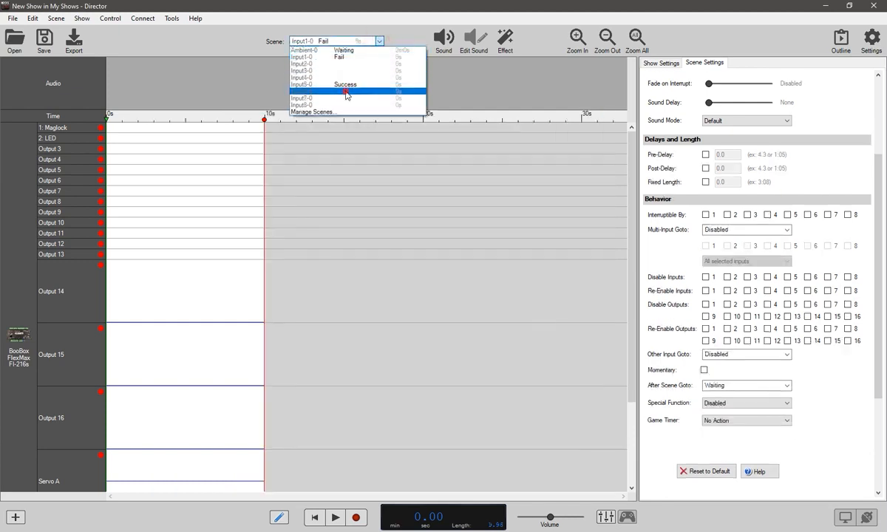
pyautogui.click(322, 84)
pyautogui.click(355, 42)
pyautogui.click(333, 106)
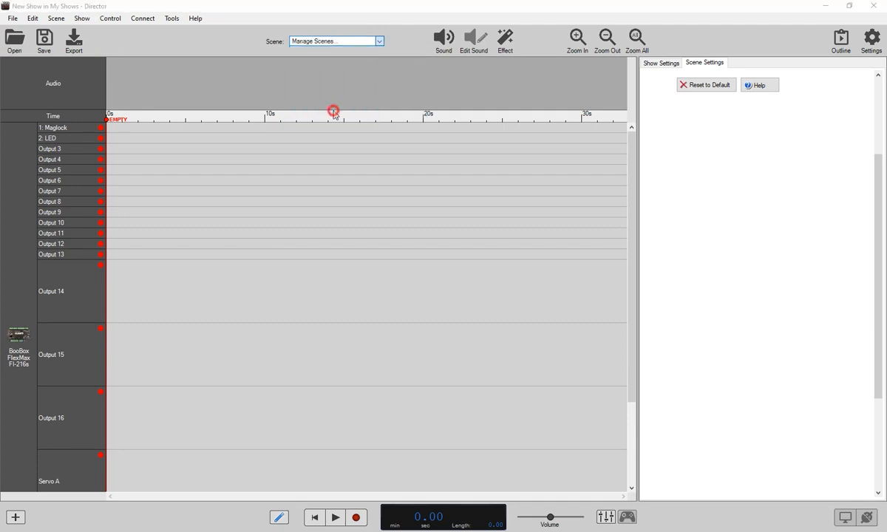
pyautogui.click(411, 274)
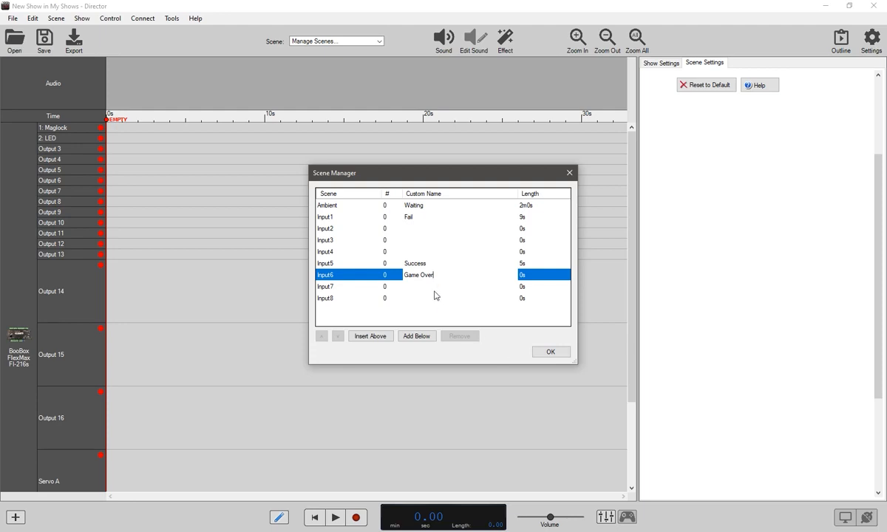
pyautogui.click(543, 352)
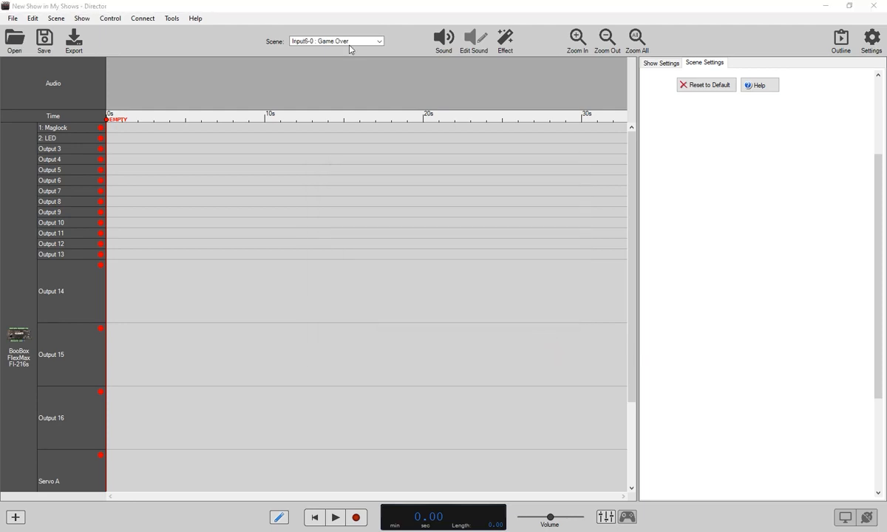
pyautogui.moveTo(107, 120); pyautogui.dragTo(266, 120)
# - In the Ambient-0 Waiting scene, set the Game Timer's expiration scene to Input6-0
pyautogui.click(341, 40)
pyautogui.click(341, 50)
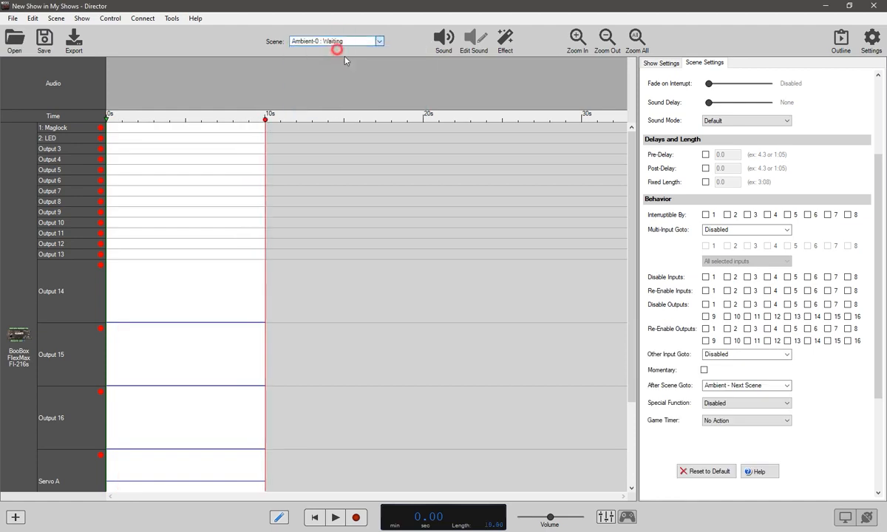
pyautogui.click(763, 436)
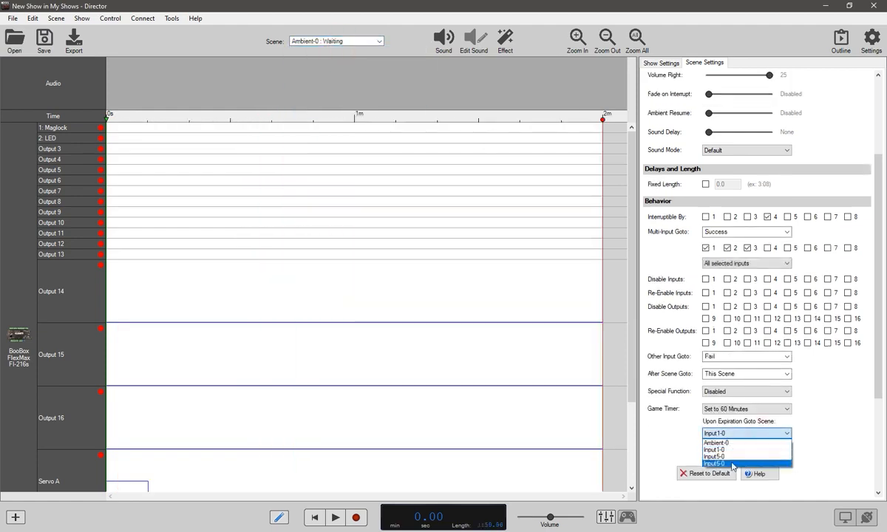
pyautogui.click(735, 461)
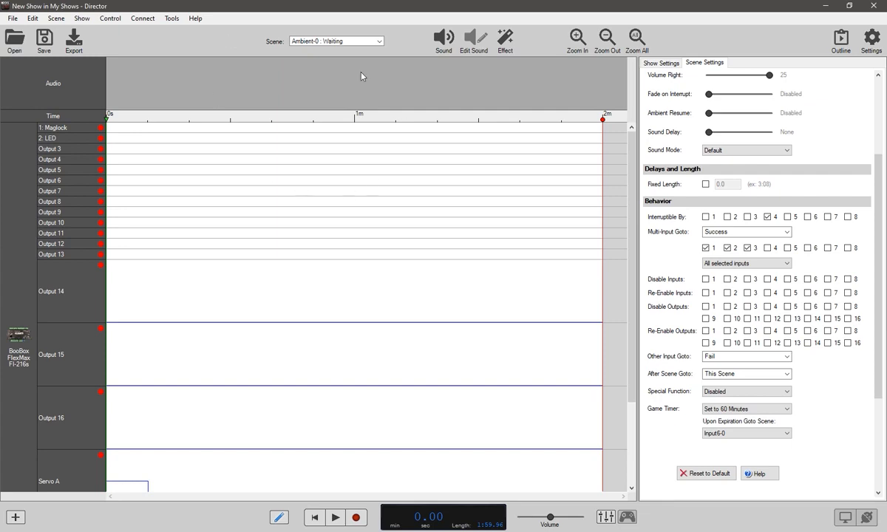
pyautogui.click(348, 42)
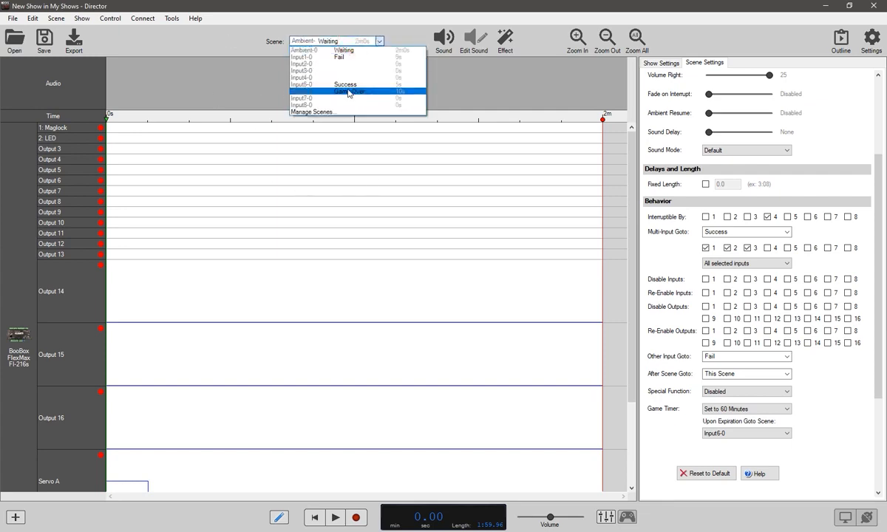
pyautogui.click(351, 28)
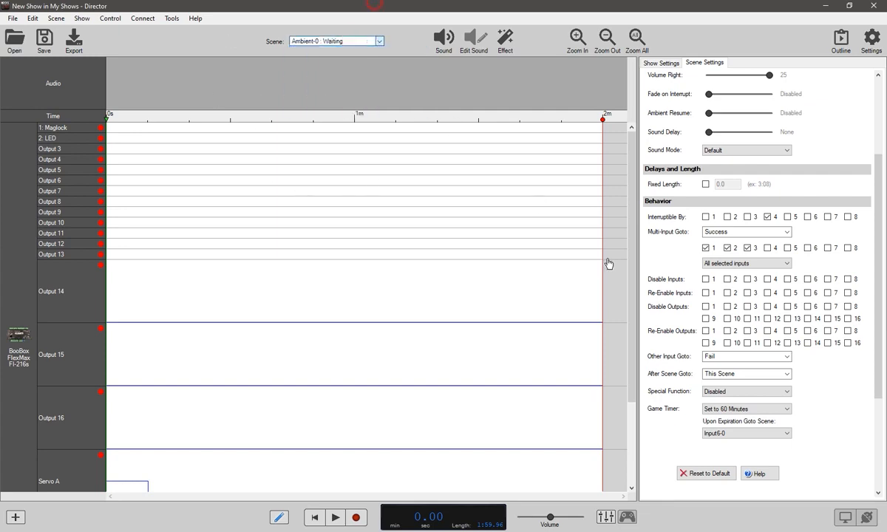
# - Change the Waiting scene's Game Timer expiration scene to Ambient-0
pyautogui.click(736, 438)
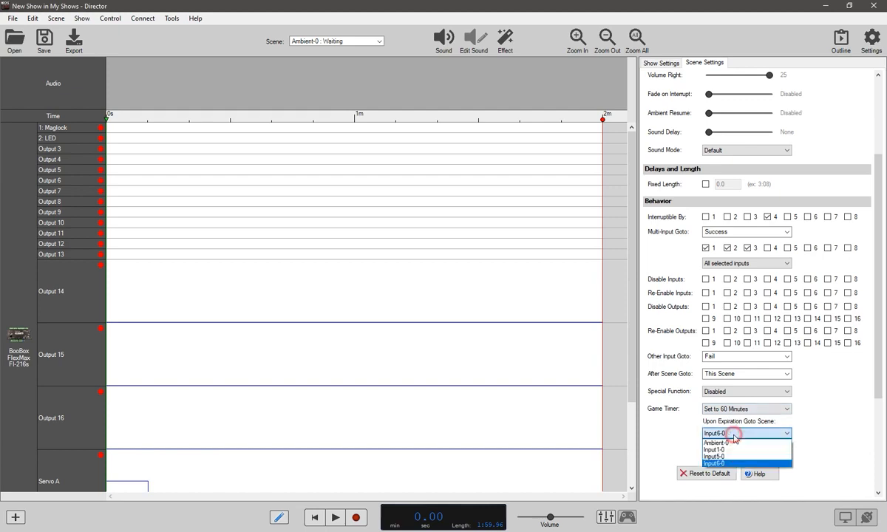
pyautogui.click(738, 438)
pyautogui.click(741, 437)
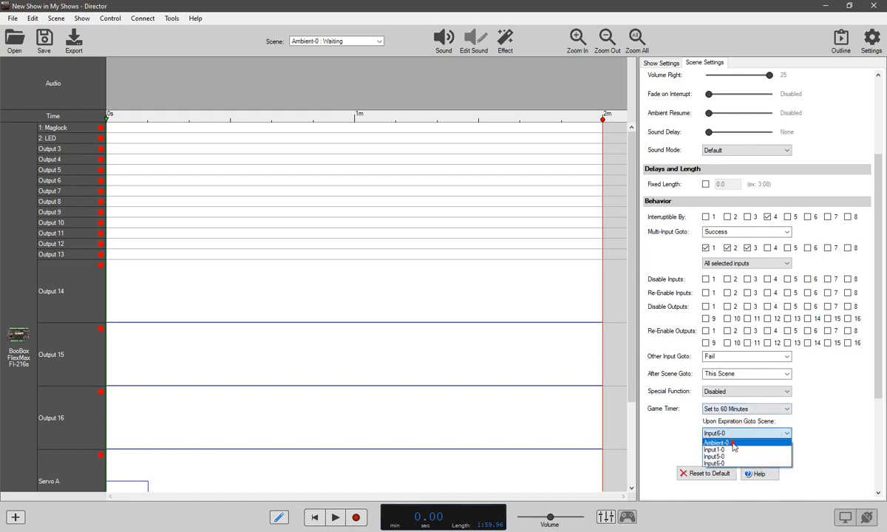
pyautogui.click(695, 405)
# - Set the Success scene's Game Timer to 5 minutes, trying Input6-0 and settling on Input1-0 as its expiration scene
pyautogui.click(380, 42)
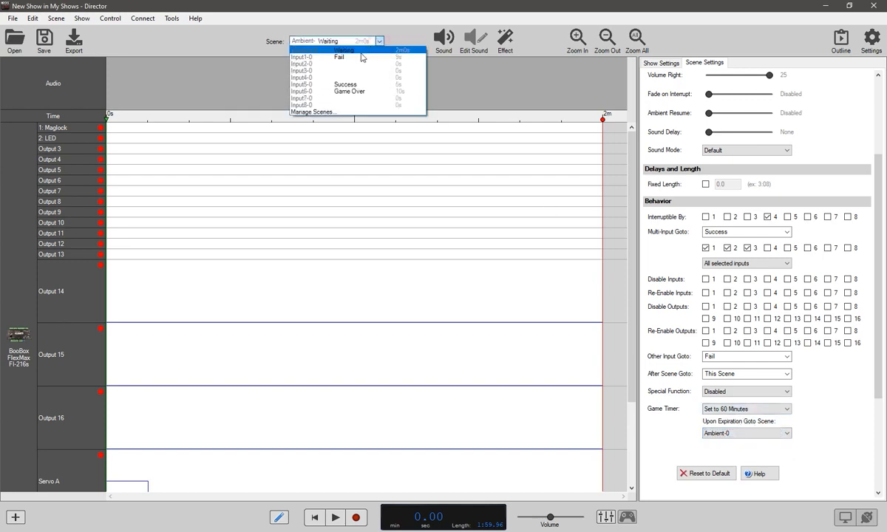
pyautogui.click(352, 83)
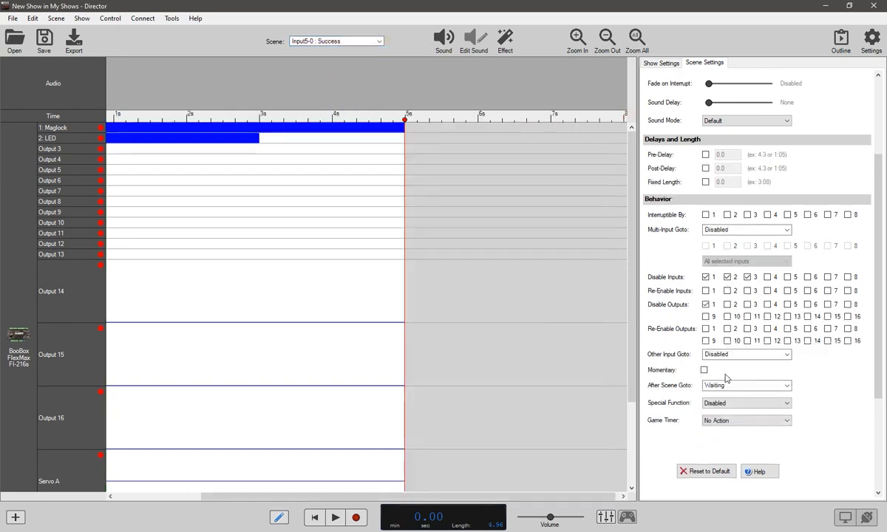
pyautogui.click(739, 419)
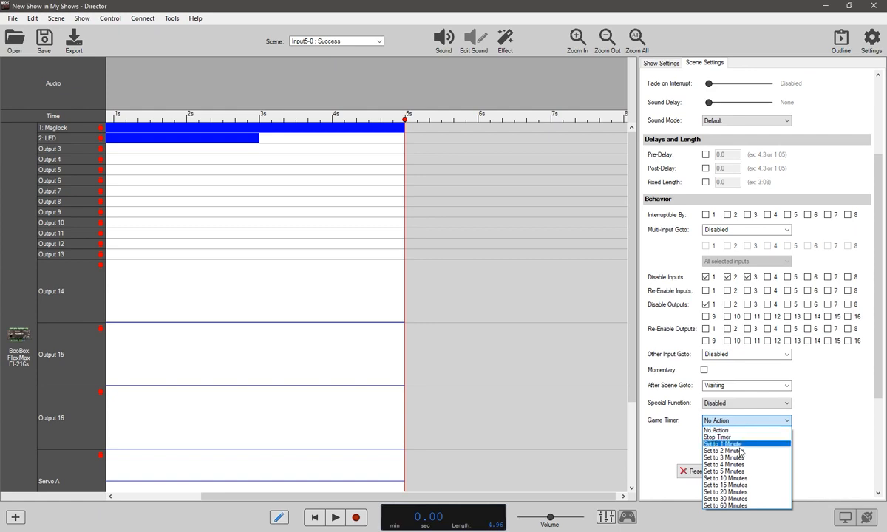
pyautogui.click(738, 471)
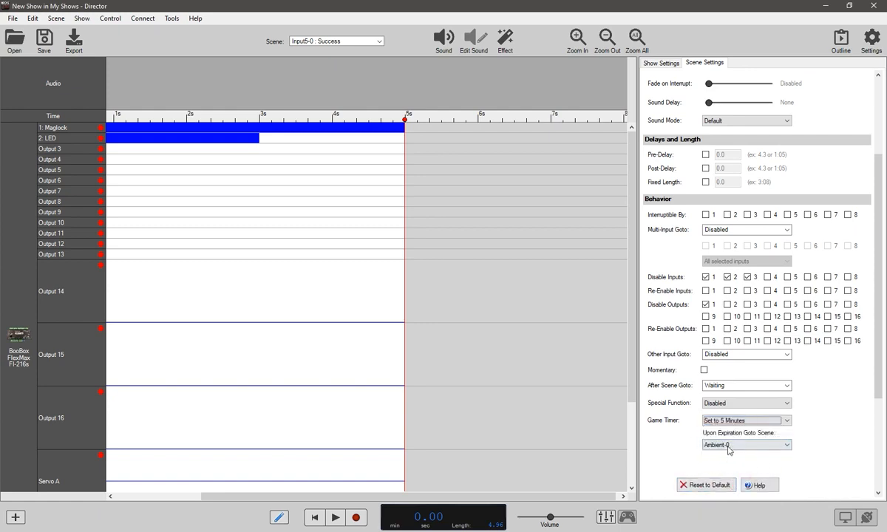
pyautogui.click(728, 446)
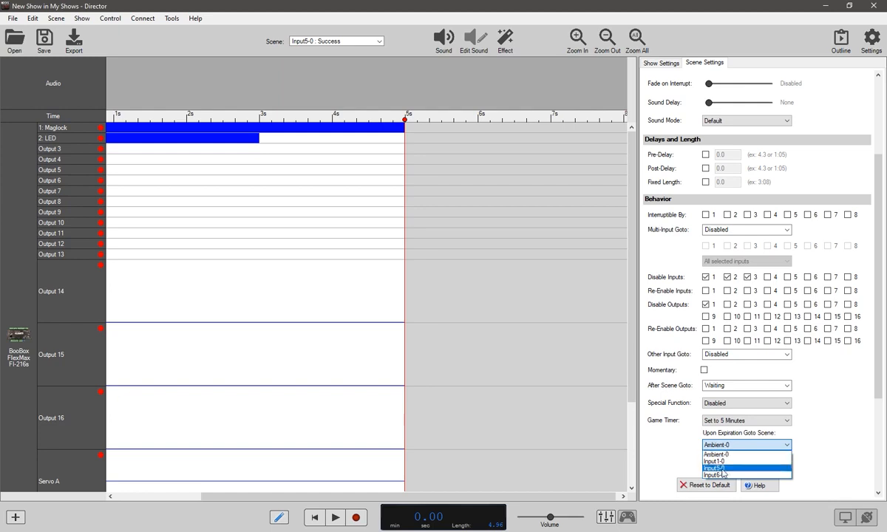
pyautogui.click(714, 474)
pyautogui.click(736, 445)
pyautogui.click(716, 461)
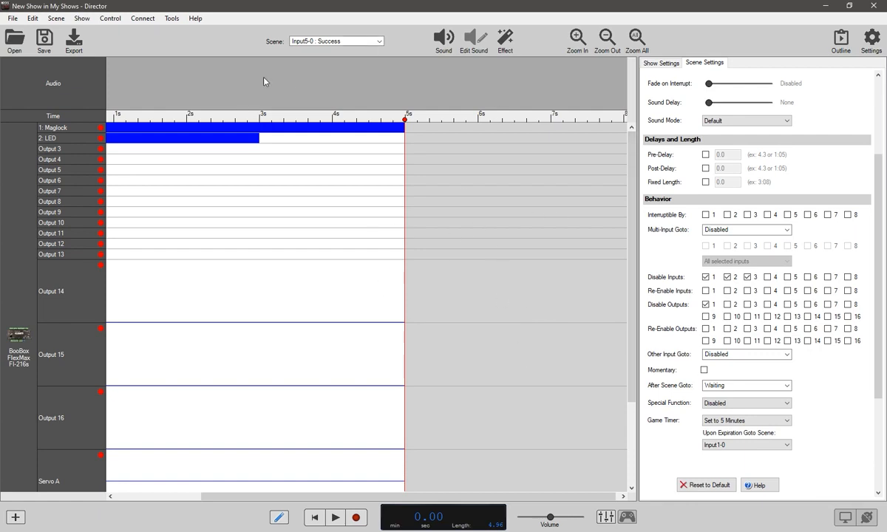
# - Try a 10-minute Game Timer on the Success scene, check its explanation, and return the timer to No Action
pyautogui.click(715, 421)
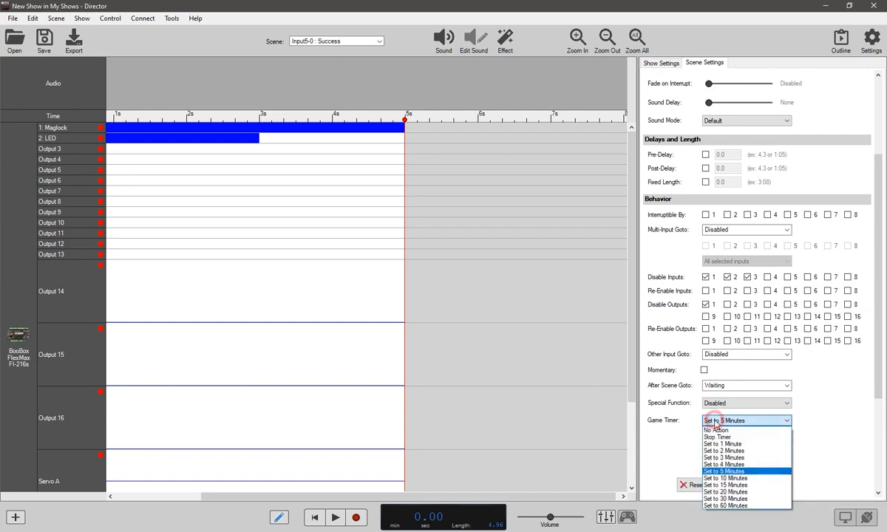
pyautogui.click(733, 481)
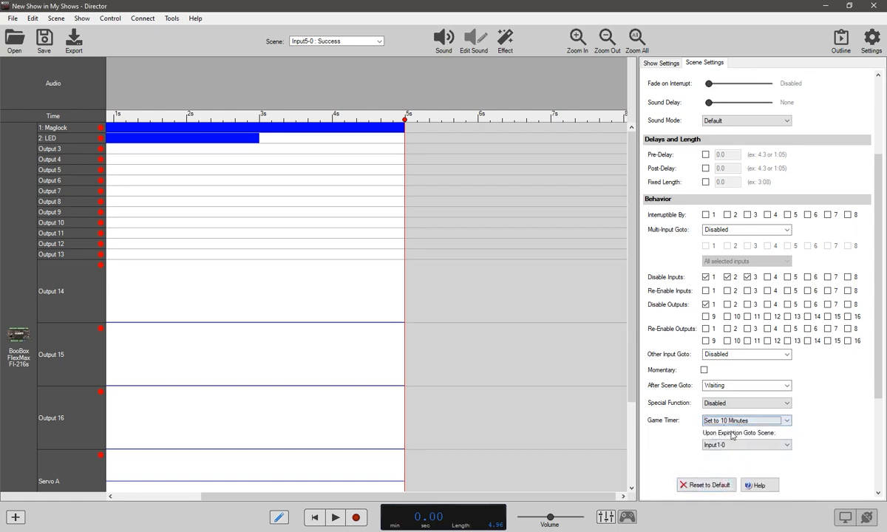
pyautogui.moveTo(734, 422)
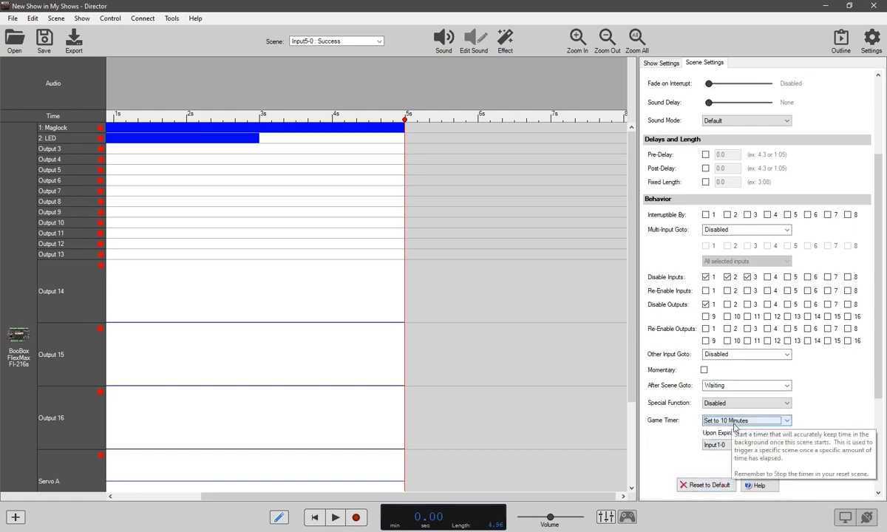
pyautogui.click(734, 422)
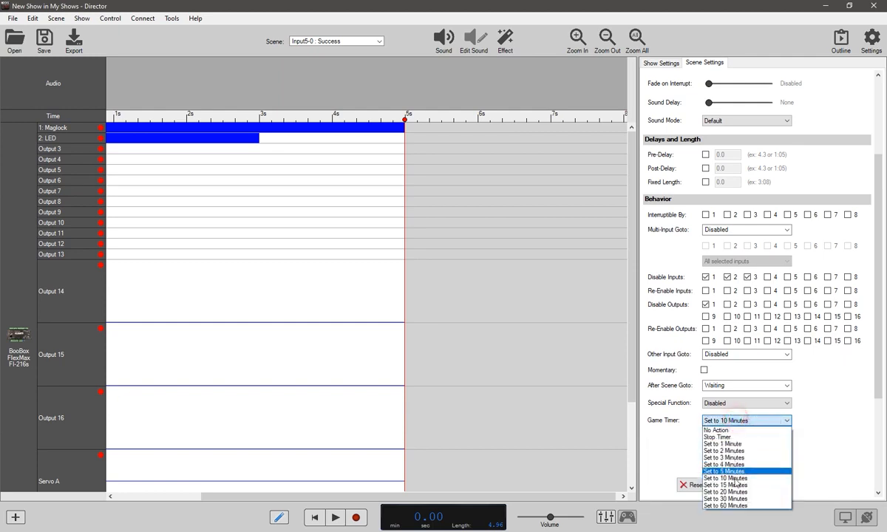
pyautogui.click(722, 430)
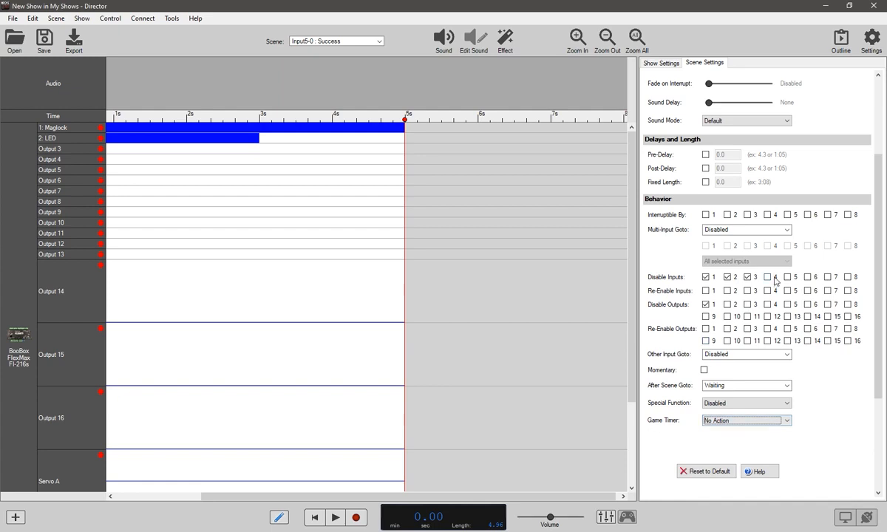
# - Reset all of the Success scene's settings to their defaults
pyautogui.click(702, 476)
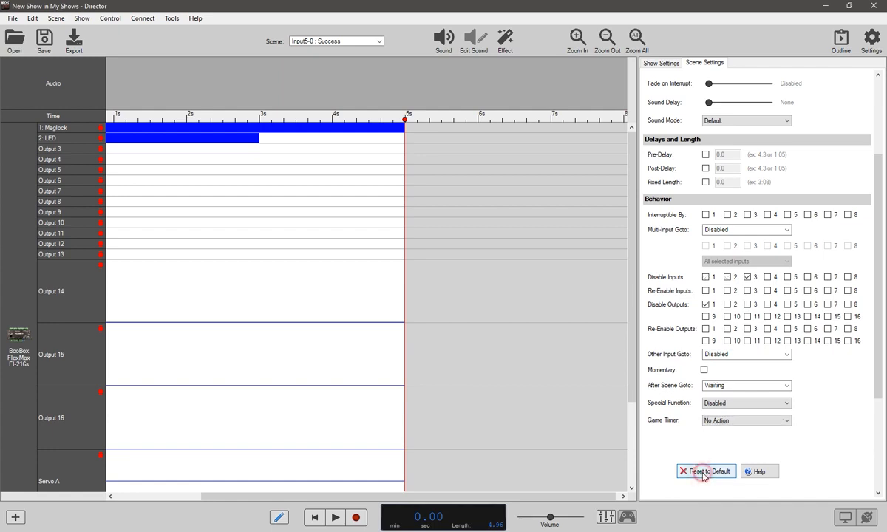
pyautogui.click(703, 475)
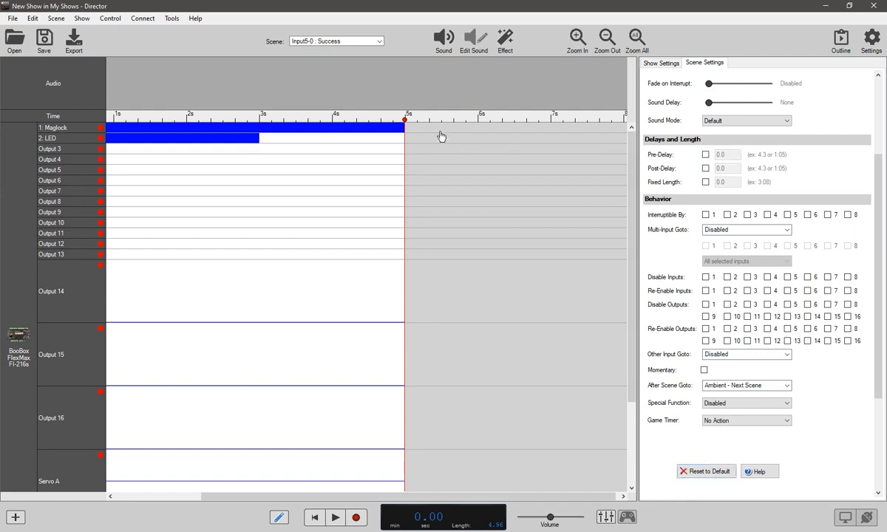
pyautogui.click(373, 42)
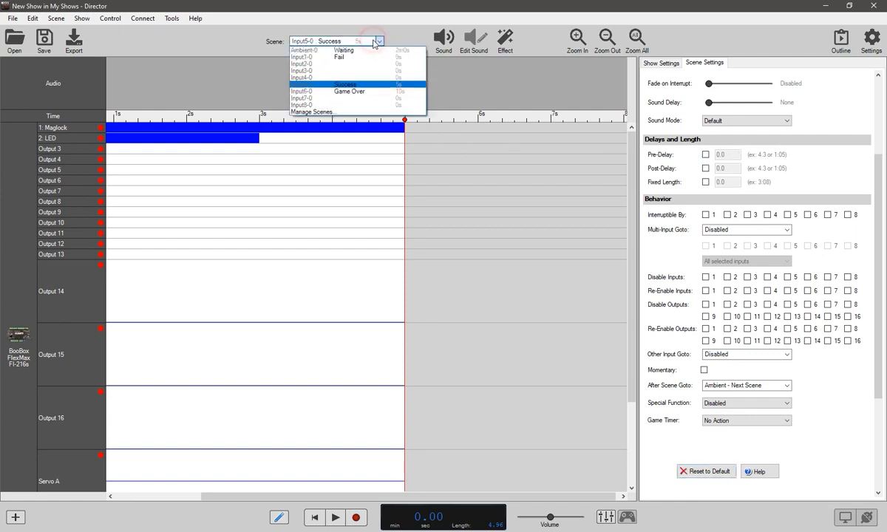
pyautogui.click(373, 42)
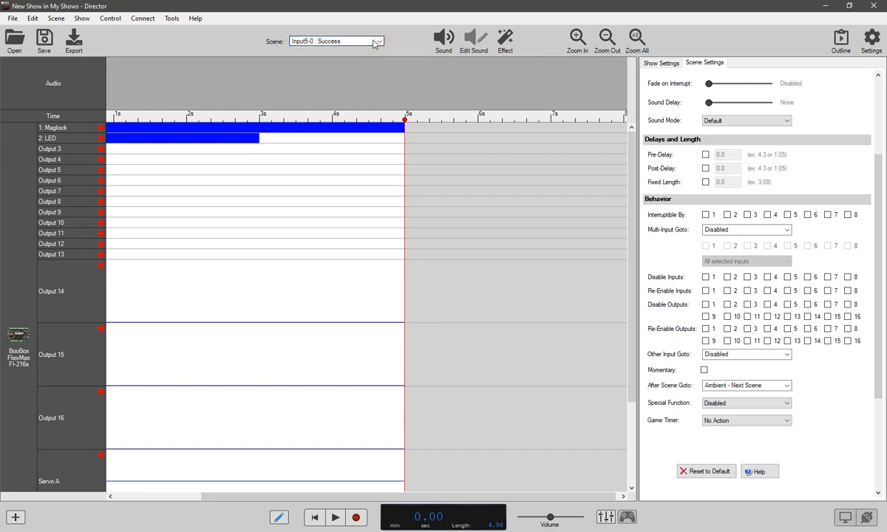
# - Open the Scene Manager and go through the Input1 to Input8 scenes one by one
pyautogui.click(373, 42)
pyautogui.click(330, 113)
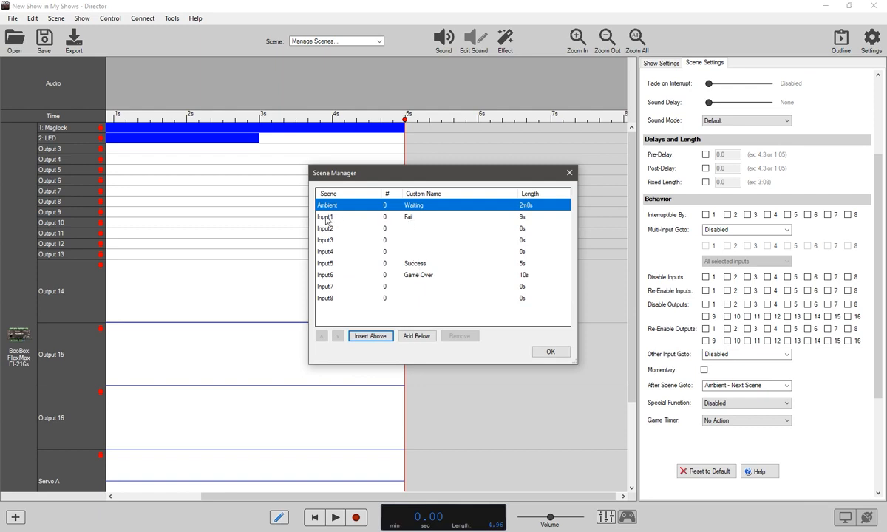
pyautogui.click(325, 216)
pyautogui.click(325, 229)
pyautogui.click(325, 239)
pyautogui.click(325, 251)
pyautogui.click(325, 264)
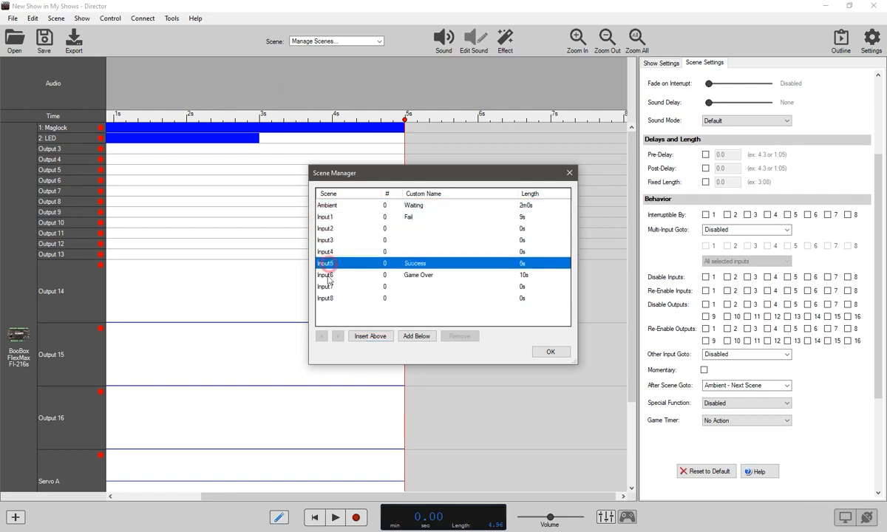
pyautogui.click(326, 275)
pyautogui.click(325, 286)
pyautogui.click(325, 298)
pyautogui.click(325, 217)
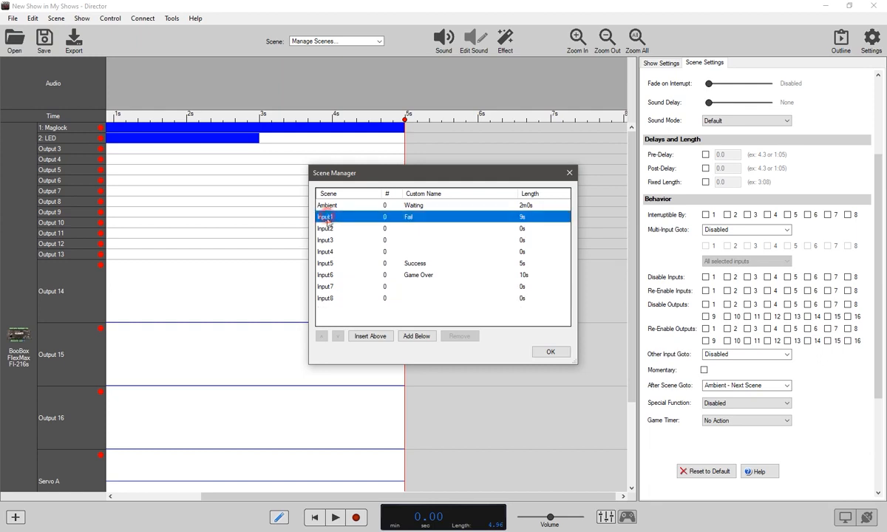
pyautogui.click(325, 229)
pyautogui.click(325, 240)
pyautogui.click(325, 251)
pyautogui.click(326, 263)
pyautogui.click(325, 275)
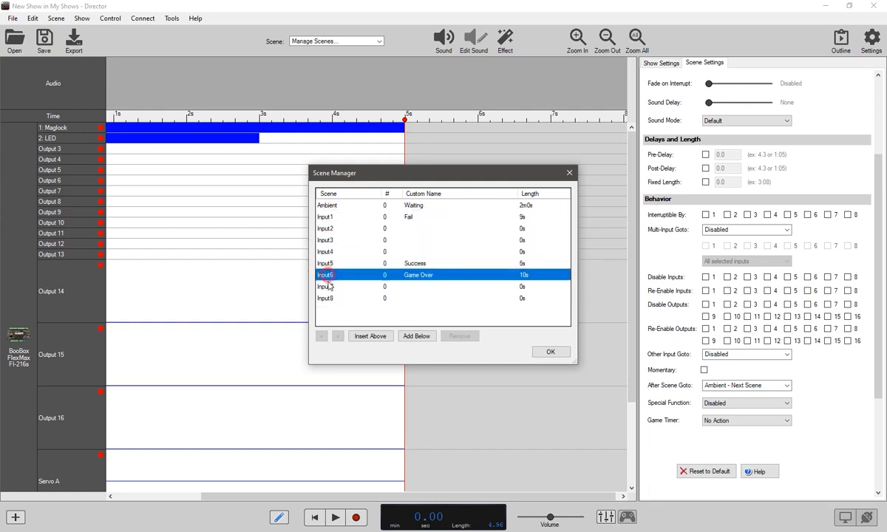
pyautogui.click(326, 286)
pyautogui.click(325, 297)
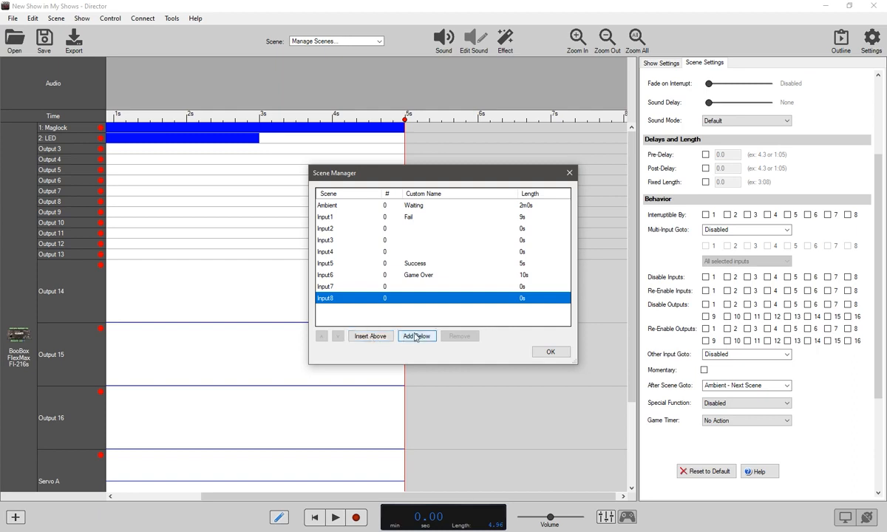
# - Add a second ambient scene below the Waiting scene and name it Game Start
pyautogui.click(327, 205)
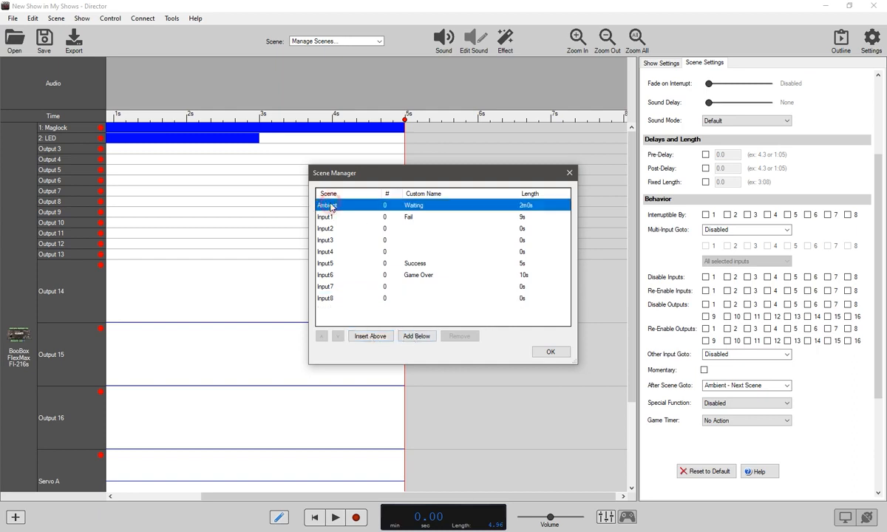
pyautogui.click(415, 336)
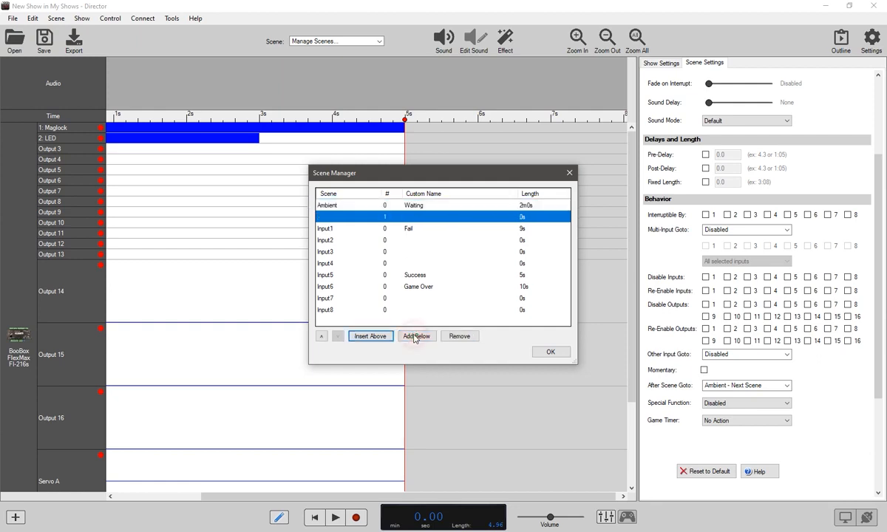
pyautogui.click(411, 215)
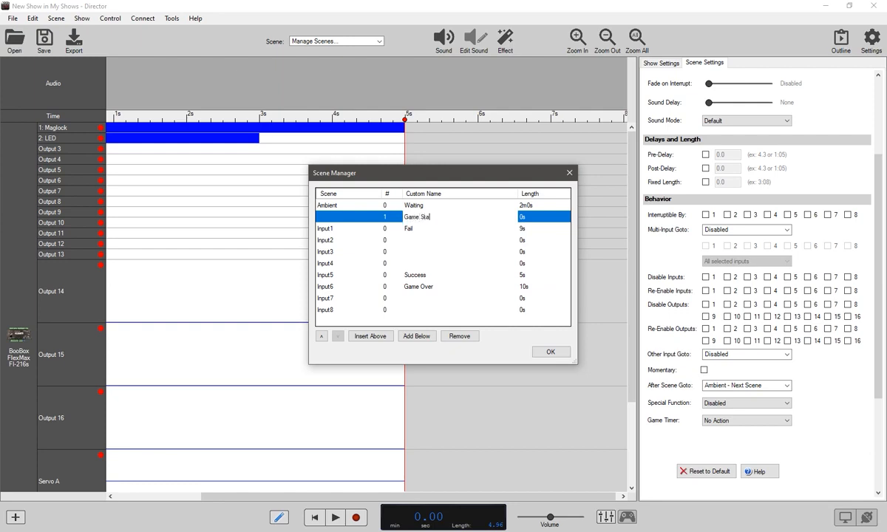
pyautogui.click(397, 218)
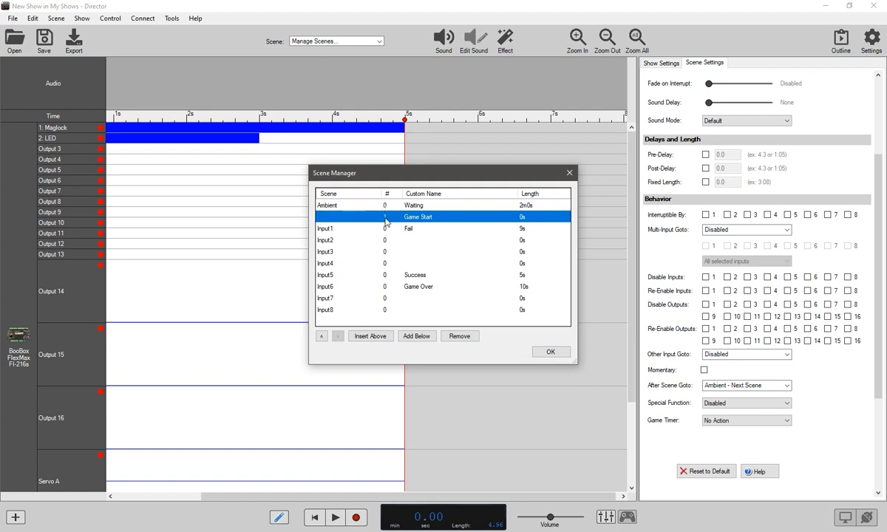
# - Add an unnamed scene below the Input1 Fail scene and accept the Scene Manager changes
pyautogui.click(425, 230)
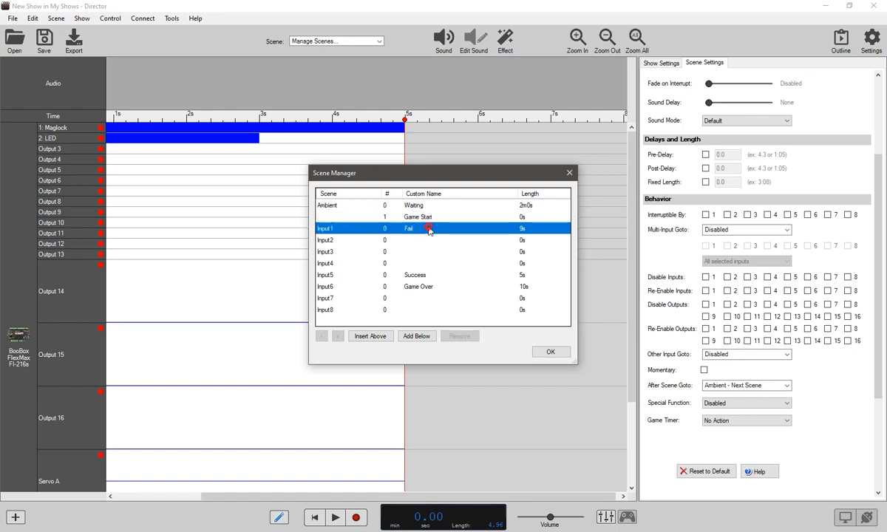
pyautogui.click(416, 337)
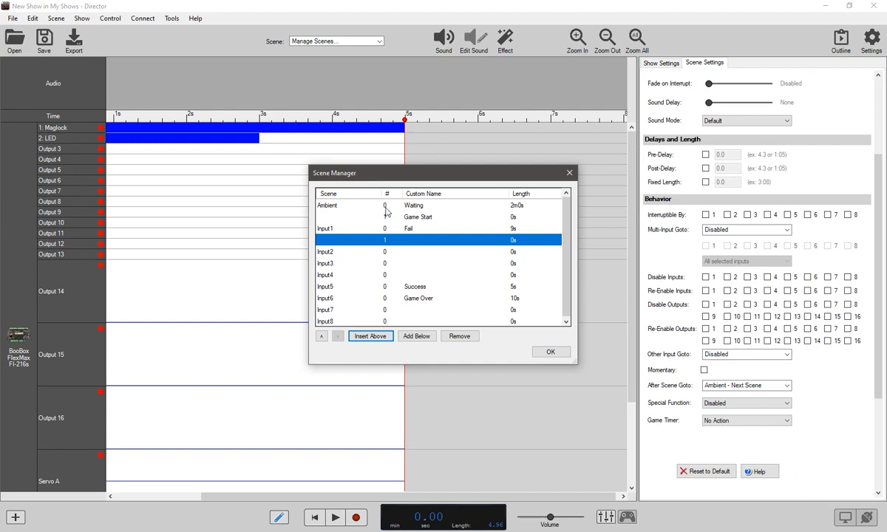
pyautogui.scroll(-1, 532, 240)
pyautogui.scroll(1, 532, 237)
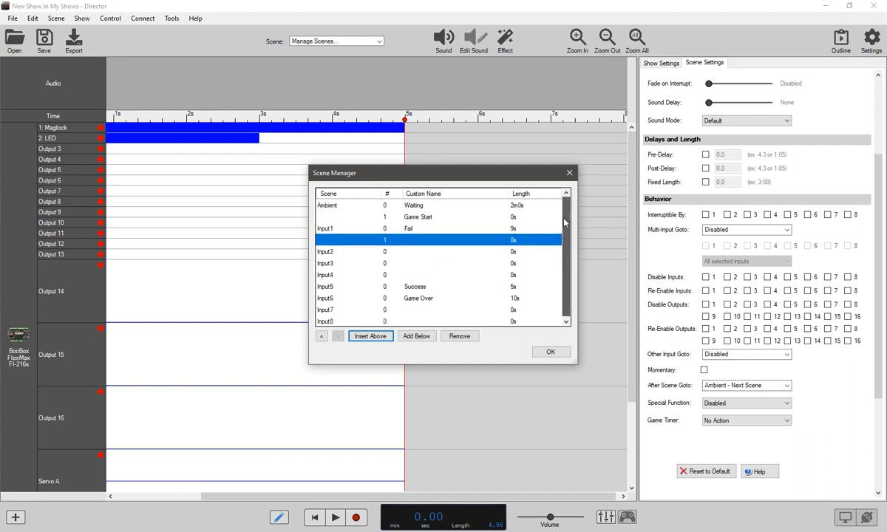
pyautogui.scroll(-1, 529, 246)
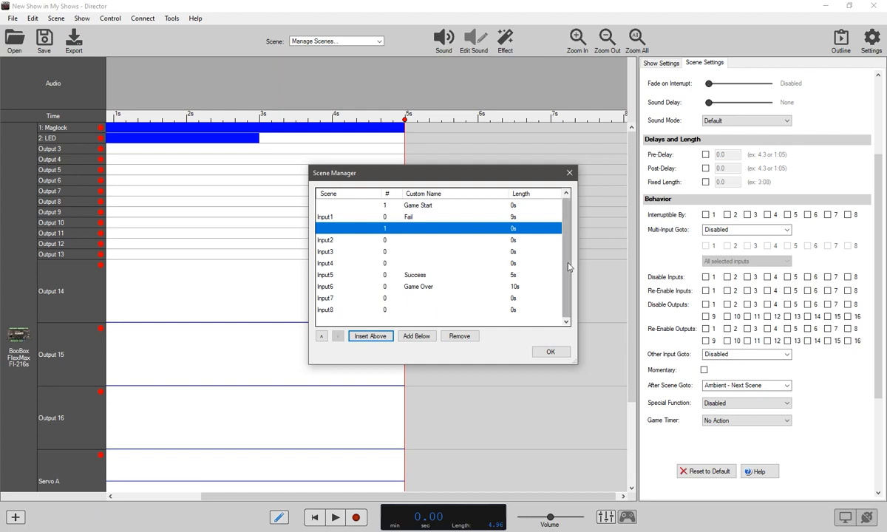
pyautogui.scroll(1, 567, 266)
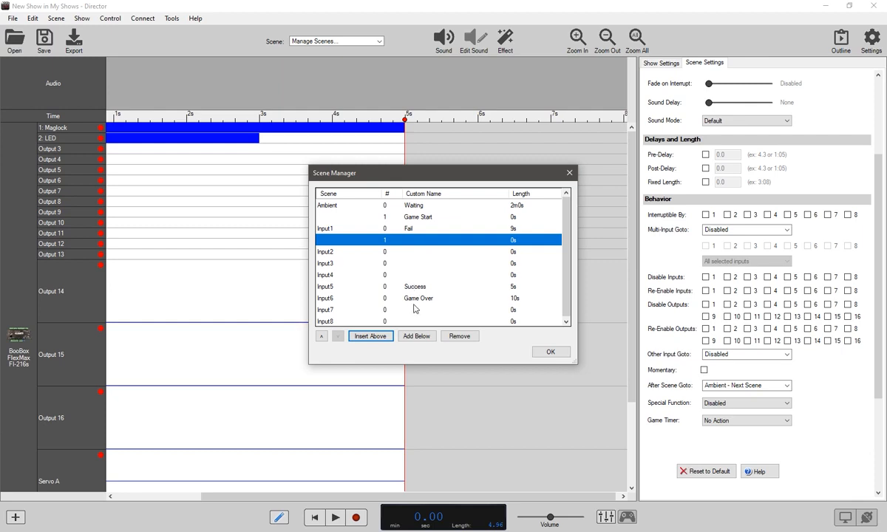
pyautogui.click(553, 351)
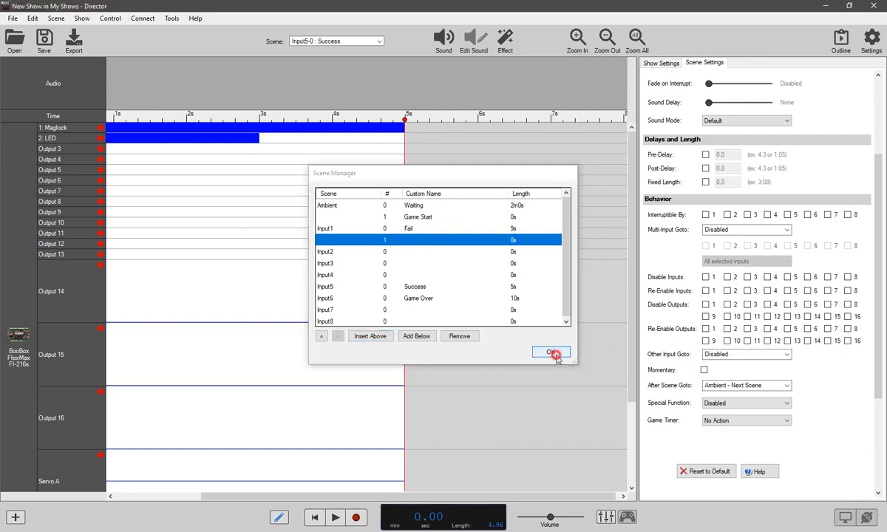
# - Check the scene choices offered for the Success scene's Other Input Goto, After Scene Goto and Multi-Input Goto settings
pyautogui.click(728, 356)
pyautogui.click(728, 355)
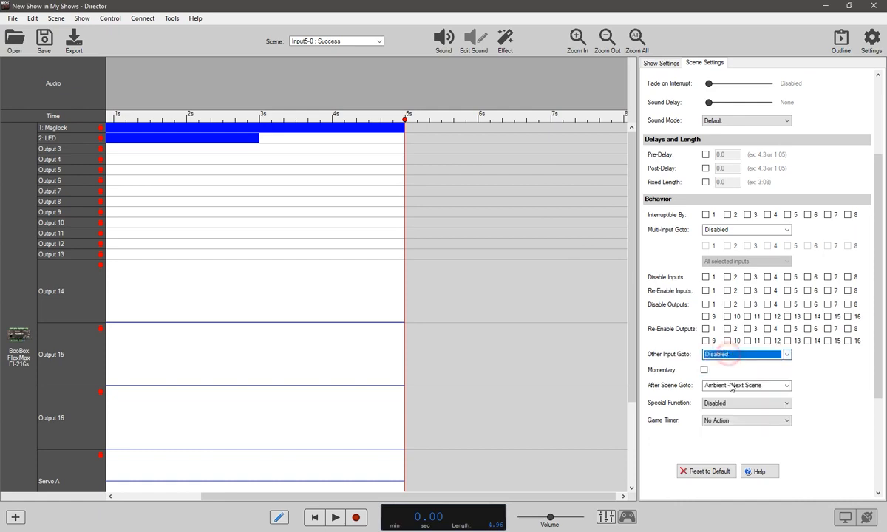
pyautogui.click(730, 386)
pyautogui.click(731, 388)
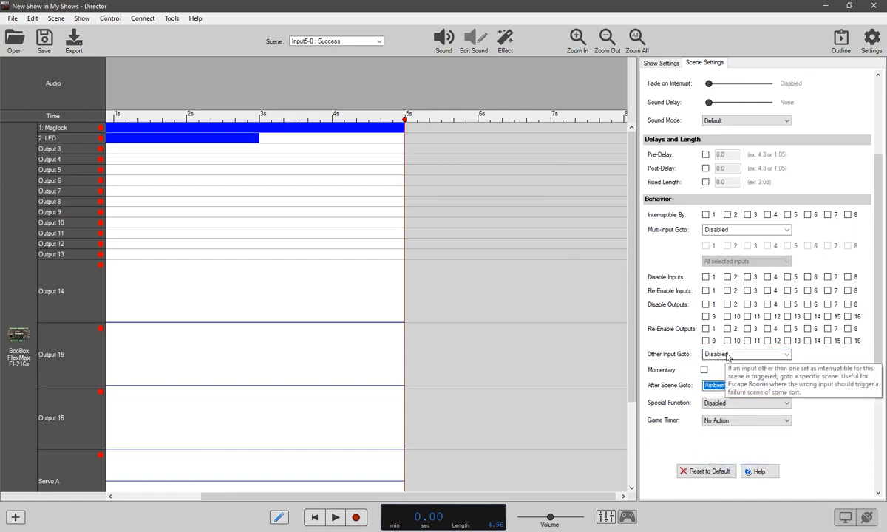
pyautogui.click(740, 231)
pyautogui.click(741, 233)
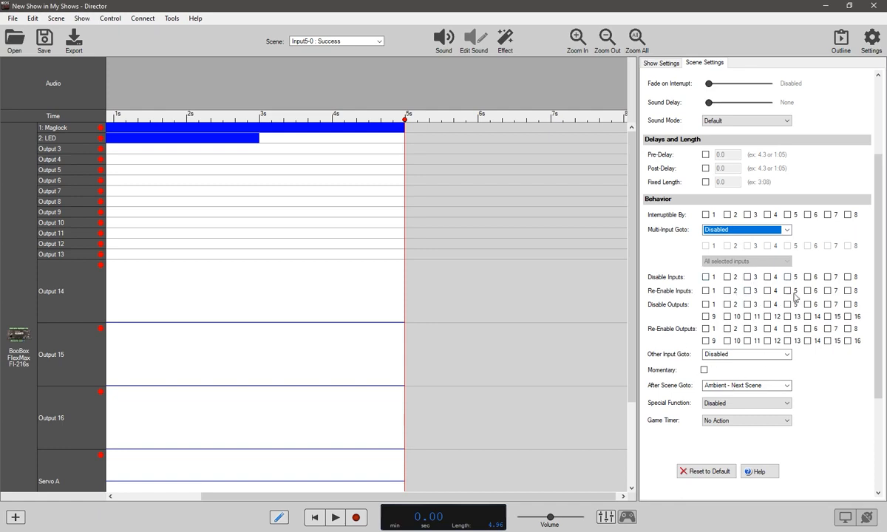
# - Set the Success scene's After Scene Goto to Waiting and check the scene summary
pyautogui.scroll(3, 851, 312)
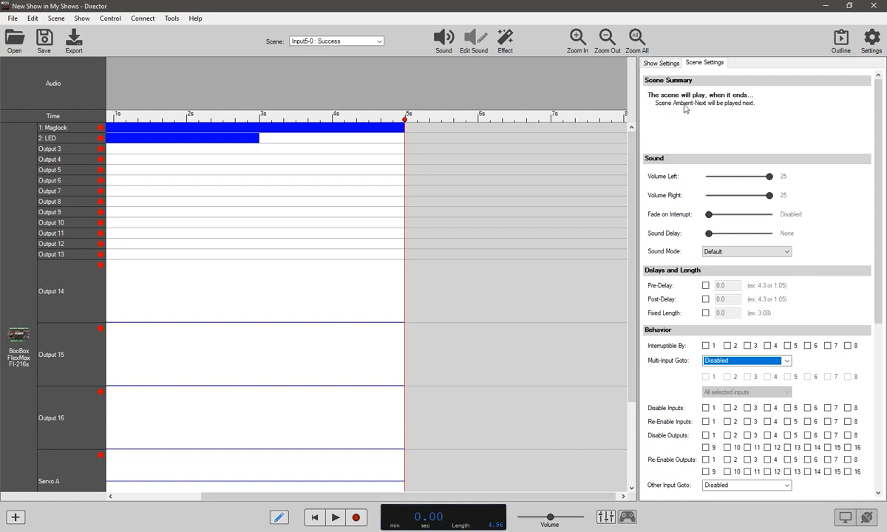
pyautogui.scroll(-3, 731, 233)
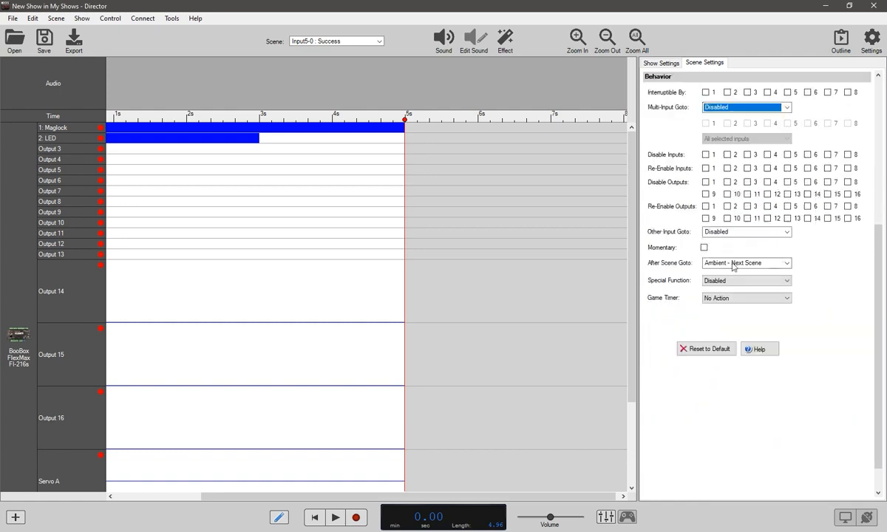
pyautogui.click(732, 263)
pyautogui.click(733, 279)
pyautogui.scroll(3, 705, 278)
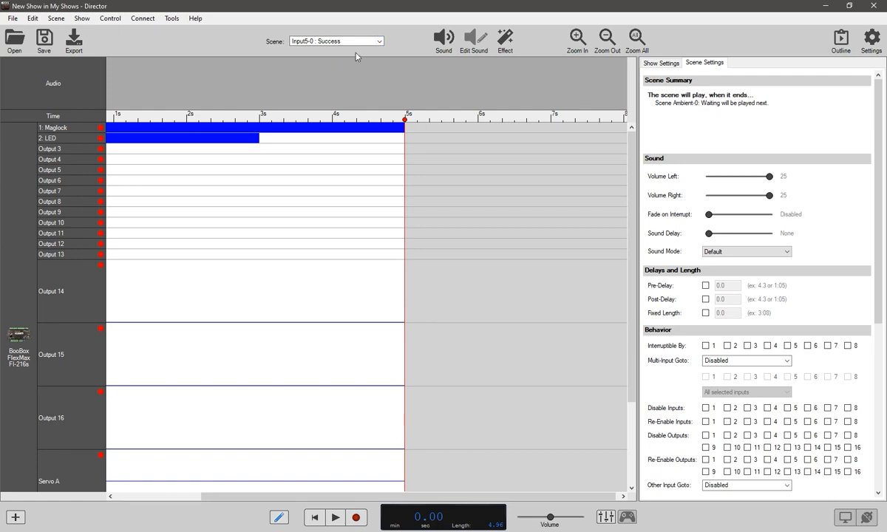
pyautogui.scroll(-3, 708, 120)
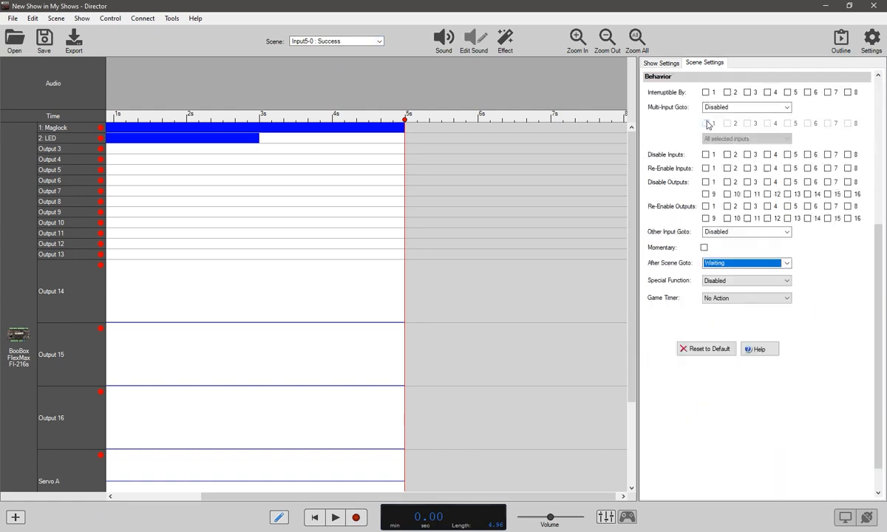
pyautogui.scroll(3, 708, 124)
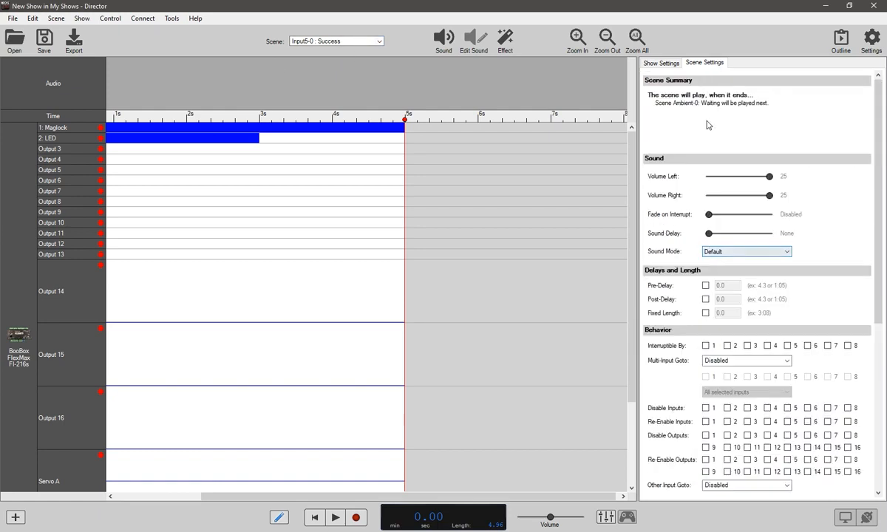
# - Review the show outline to see how all the scenes link together, and close it
pyautogui.click(839, 42)
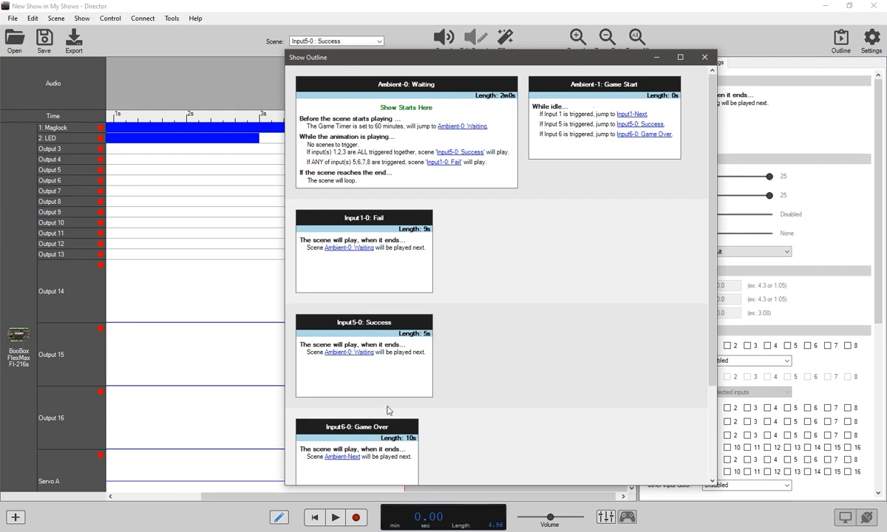
pyautogui.moveTo(713, 284); pyautogui.dragTo(694, 260)
pyautogui.click(704, 57)
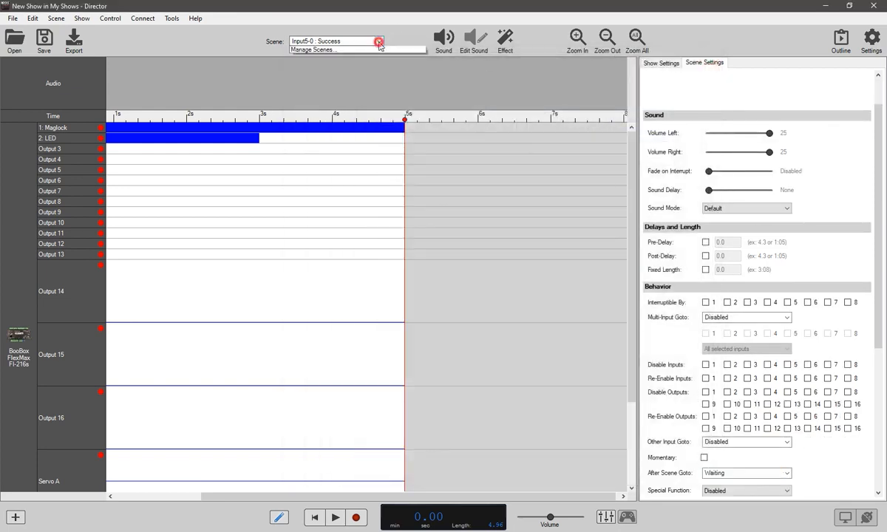
# - In the Ambient-0 Waiting scene, set the Game Timer to No Action and the Multi-Input Goto to Game Start
pyautogui.click(362, 42)
pyautogui.click(341, 53)
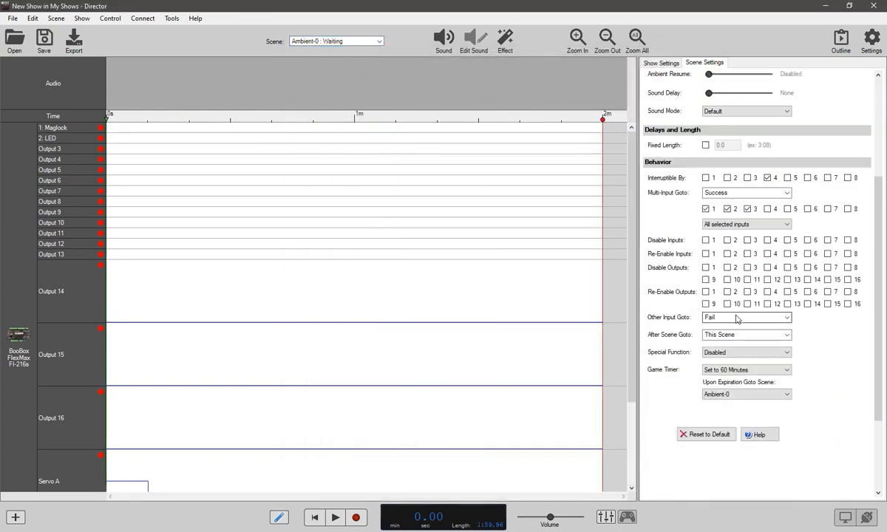
pyautogui.click(748, 369)
pyautogui.click(745, 378)
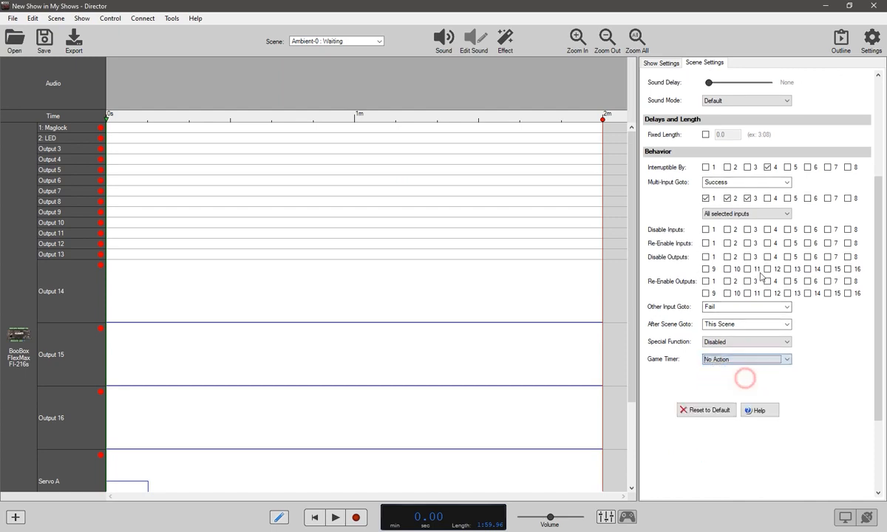
pyautogui.click(786, 182)
pyautogui.click(746, 196)
# - Open the Ambient-1 Game Start scene and extend its length to 10 seconds
pyautogui.click(379, 41)
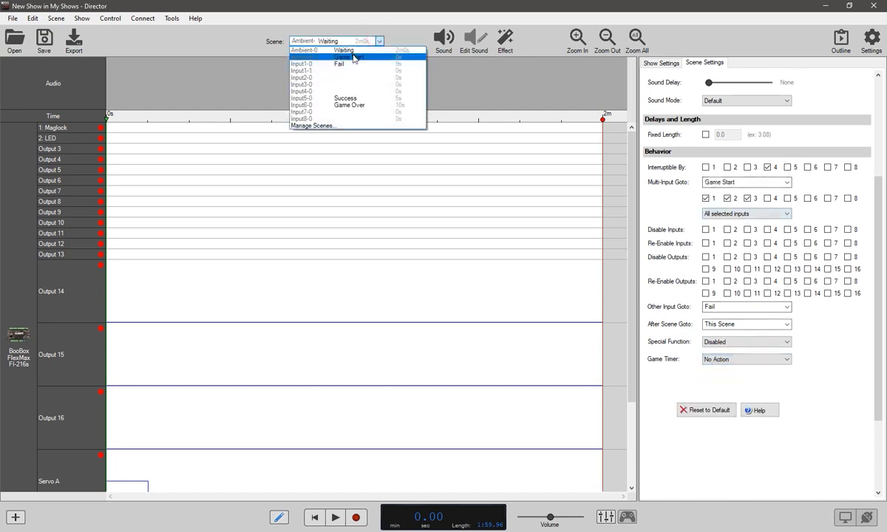
pyautogui.click(353, 59)
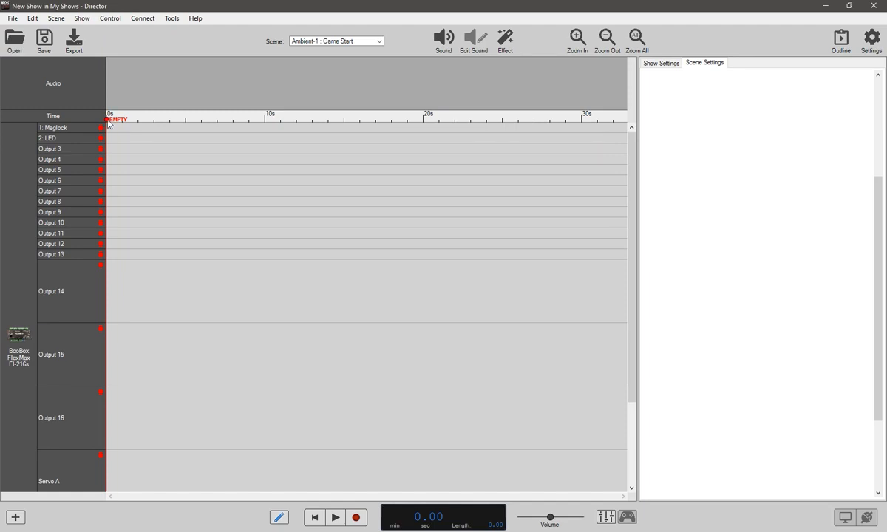
pyautogui.moveTo(108, 123); pyautogui.dragTo(266, 123)
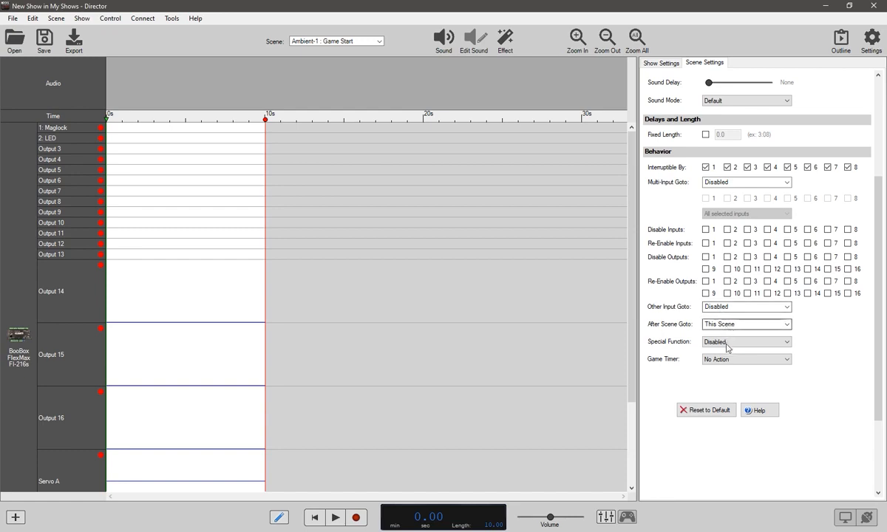
# - Set the Game Start scene's Game Timer to 60 minutes with Input6-0 as its expiration scene
pyautogui.click(727, 360)
pyautogui.click(732, 438)
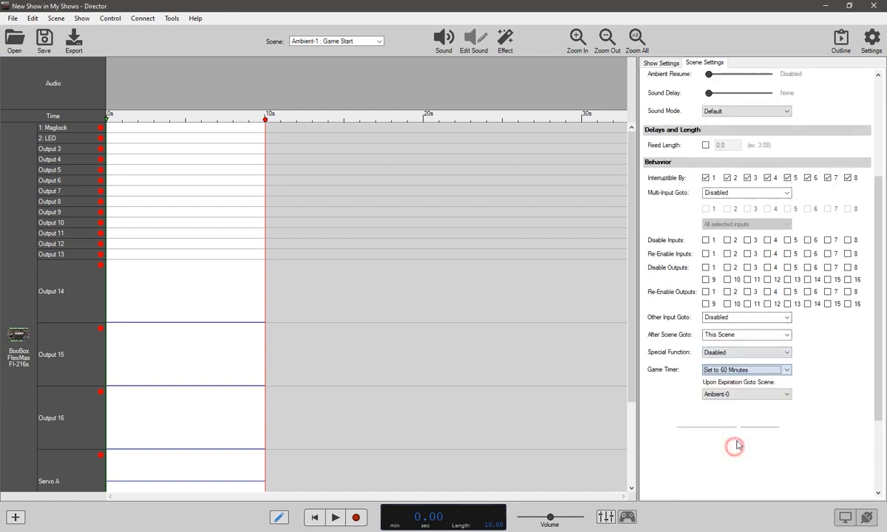
pyautogui.click(738, 395)
pyautogui.click(727, 431)
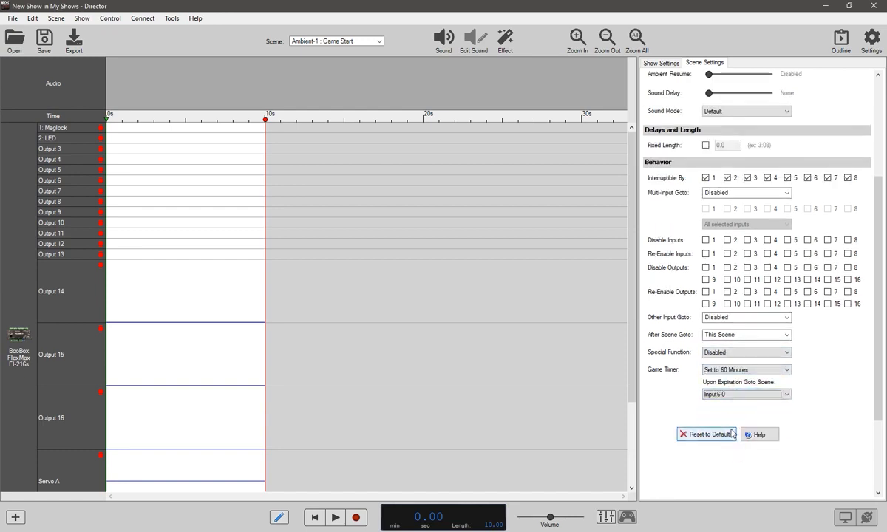
# - Examine the show outline from the Waiting and Game Start scenes through Game Over, and close it
pyautogui.click(840, 38)
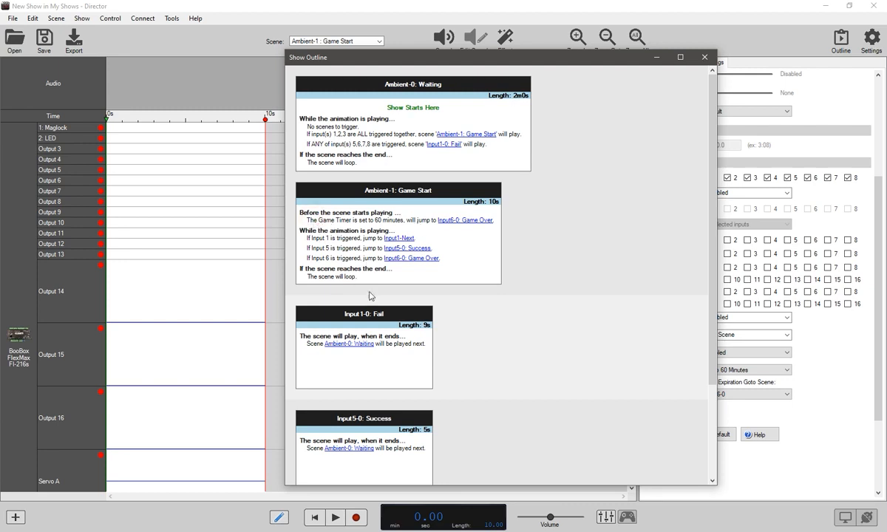
pyautogui.scroll(-3, 406, 288)
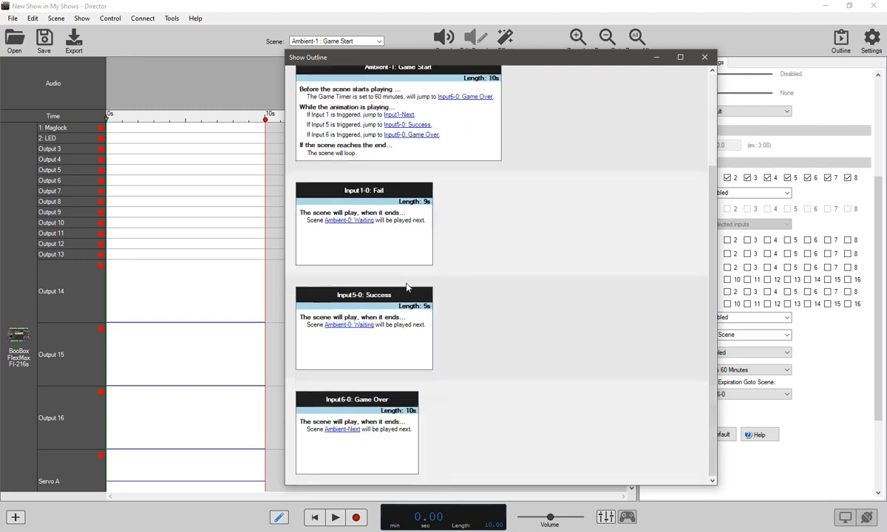
pyautogui.scroll(3, 406, 287)
pyautogui.scroll(-3, 408, 288)
pyautogui.scroll(3, 410, 288)
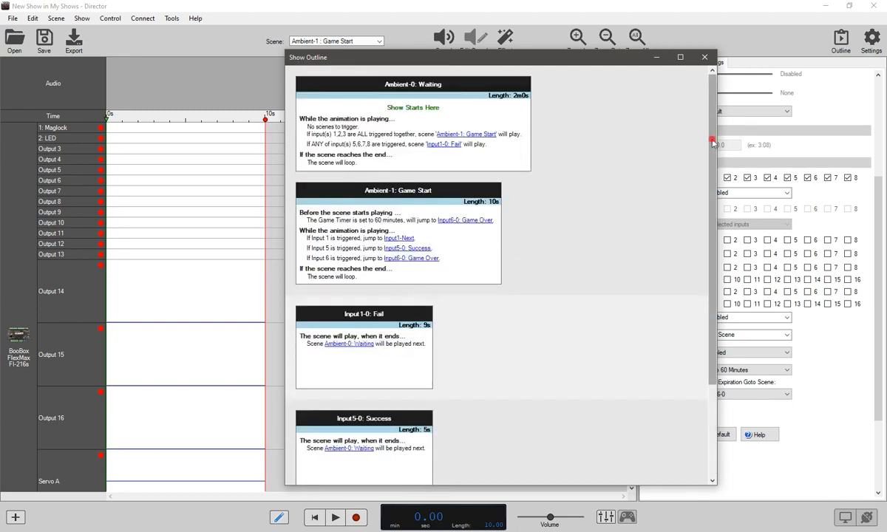
pyautogui.scroll(-3, 689, 267)
pyautogui.scroll(3, 681, 138)
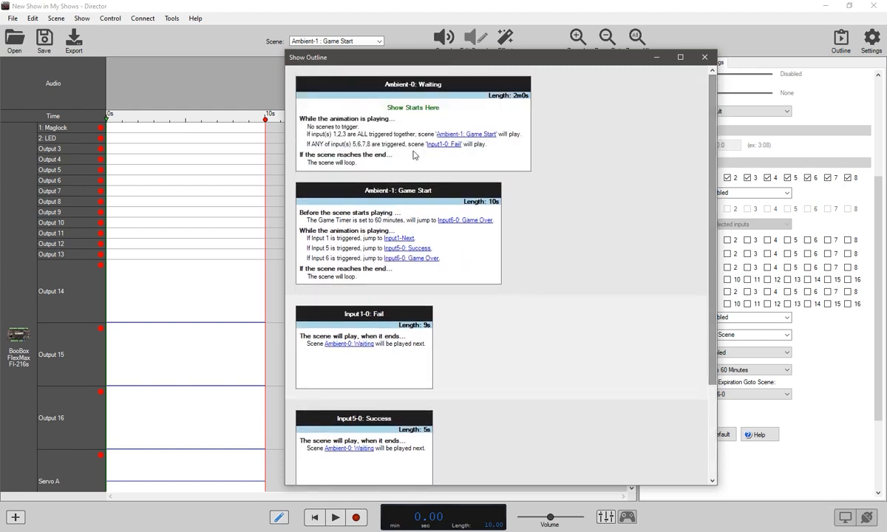
pyautogui.scroll(-3, 389, 145)
pyautogui.scroll(3, 392, 214)
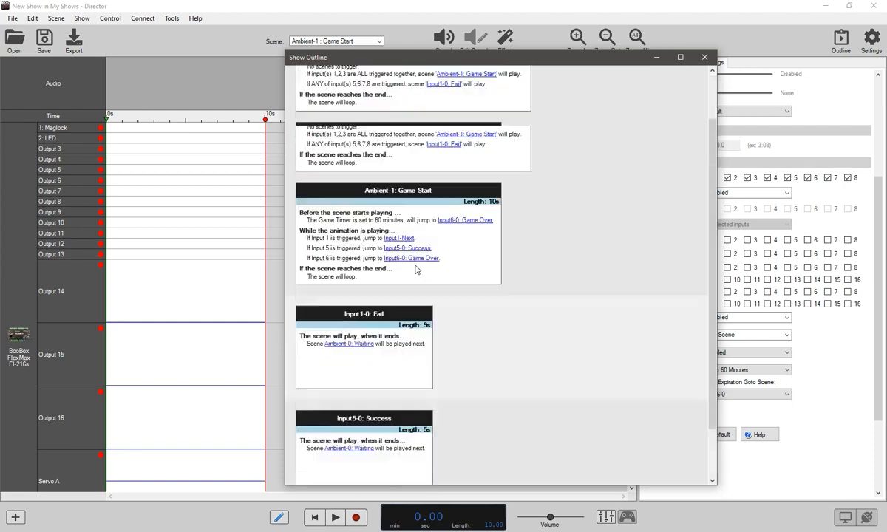
pyautogui.click(706, 58)
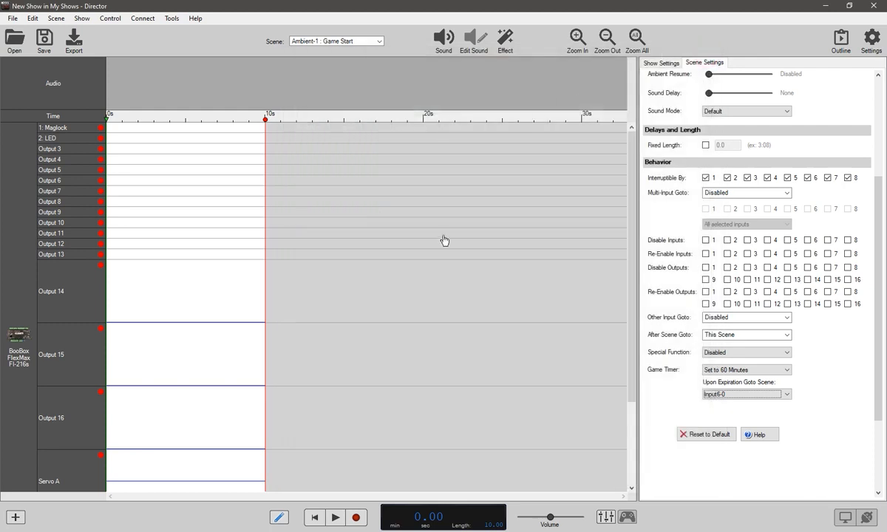
# - In the Game Start scene, draw a dimming hump on Output 14 peaking at about 4 seconds and a wavy motion curve on Servo A
pyautogui.moveTo(633, 219); pyautogui.dragTo(633, 161)
pyautogui.moveTo(108, 321)
pyautogui.mouseDown()
pyautogui.moveTo(160, 285)
pyautogui.moveTo(244, 328)
pyautogui.mouseUp()
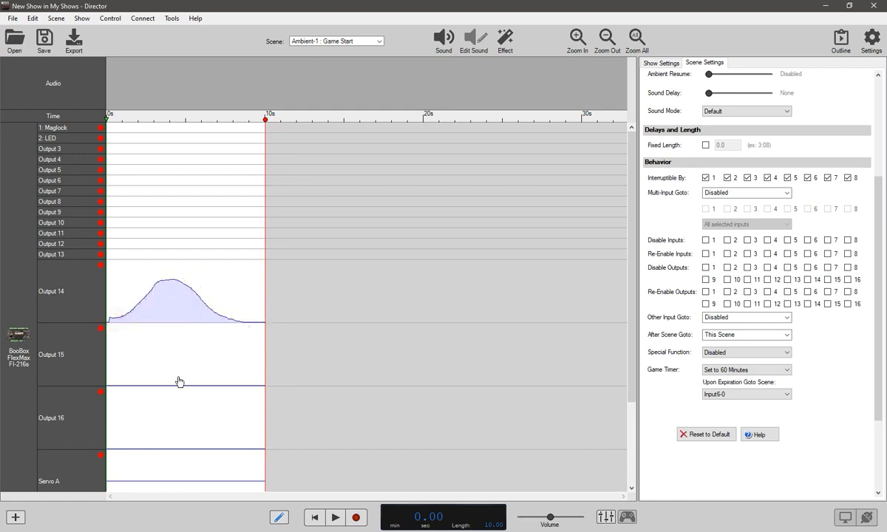
pyautogui.scroll(-3, 178, 380)
pyautogui.moveTo(120, 370); pyautogui.dragTo(264, 369)
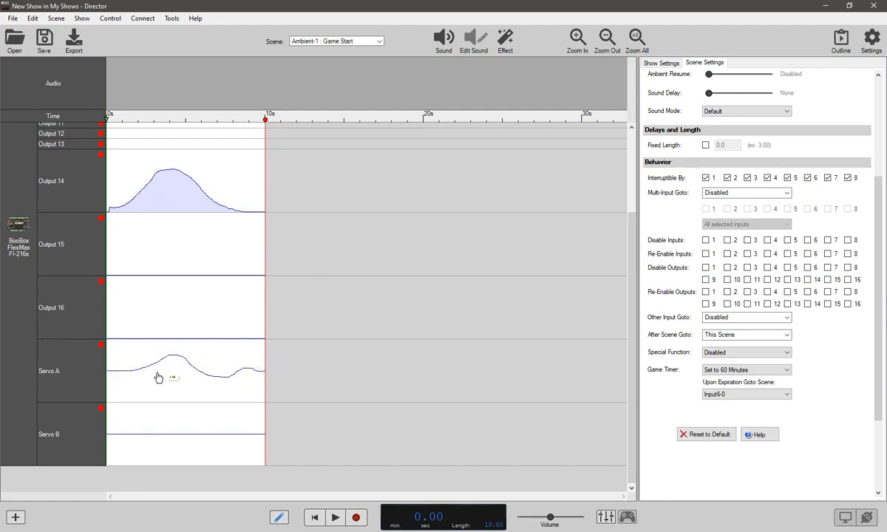
pyautogui.scroll(2, 187, 386)
pyautogui.scroll(2, 187, 385)
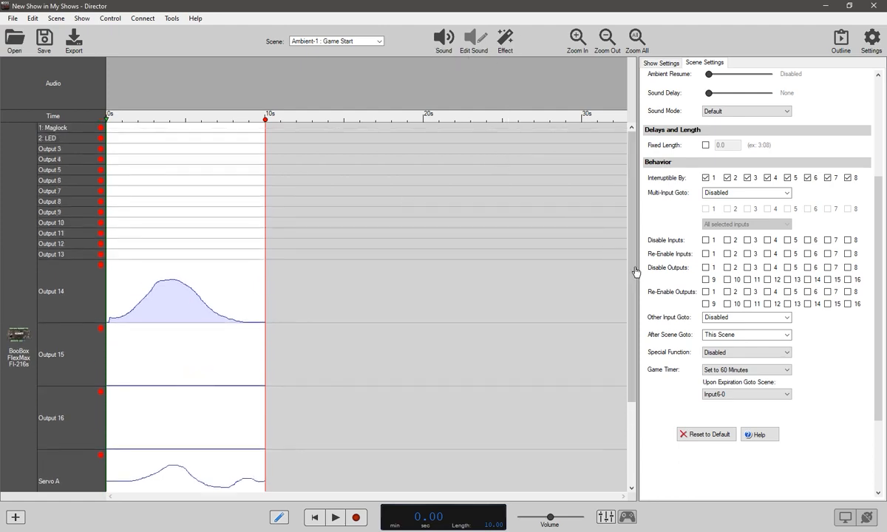
# - Open the show-wide settings
pyautogui.click(661, 63)
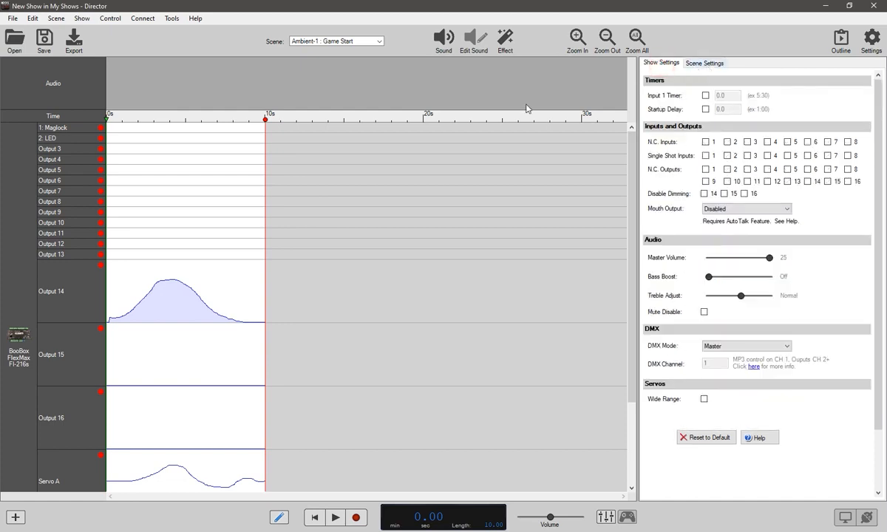